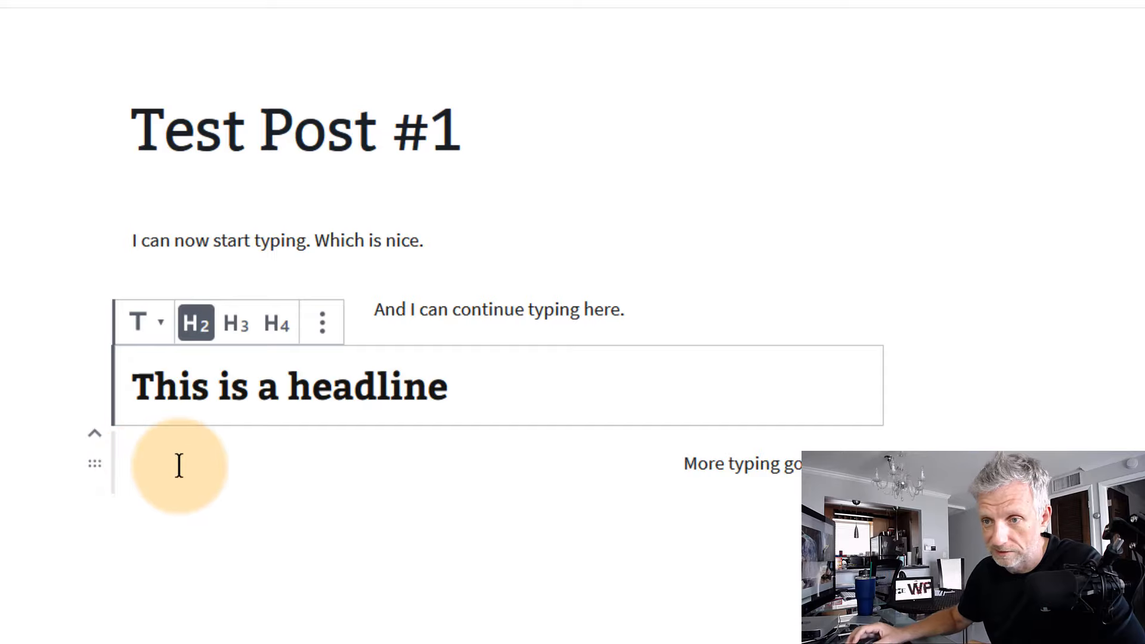
Transform the "This is a headline" heading block into a paragraph
{"action": "left_click_drag", "start_coordinate": [96, 466], "coordinate": [100, 346]}
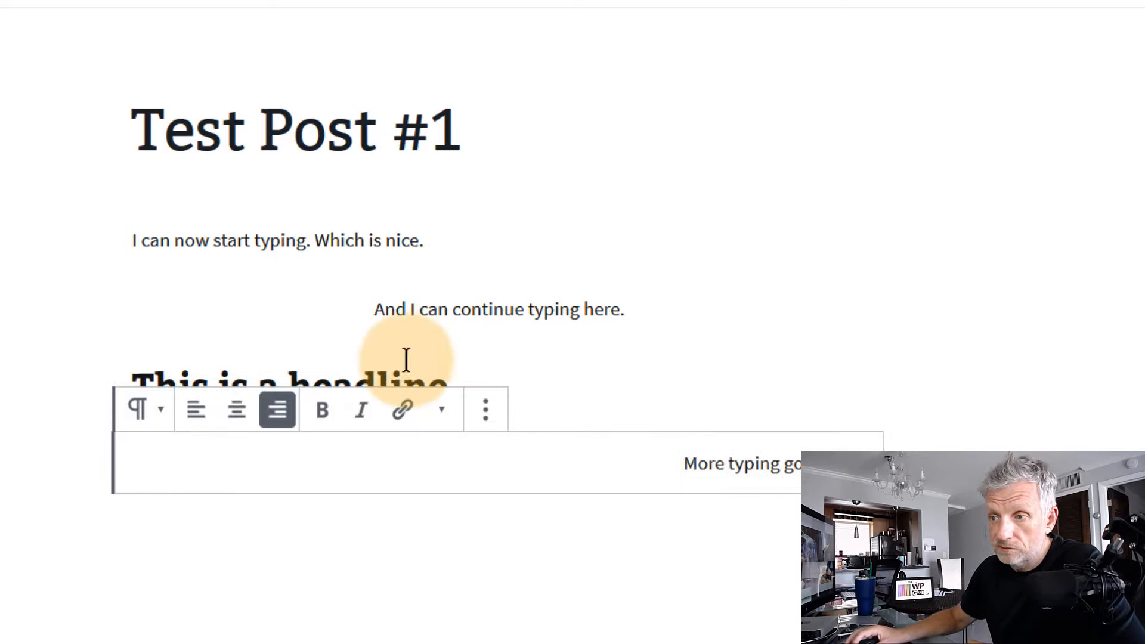
{"action": "left_click", "coordinate": [422, 309]}
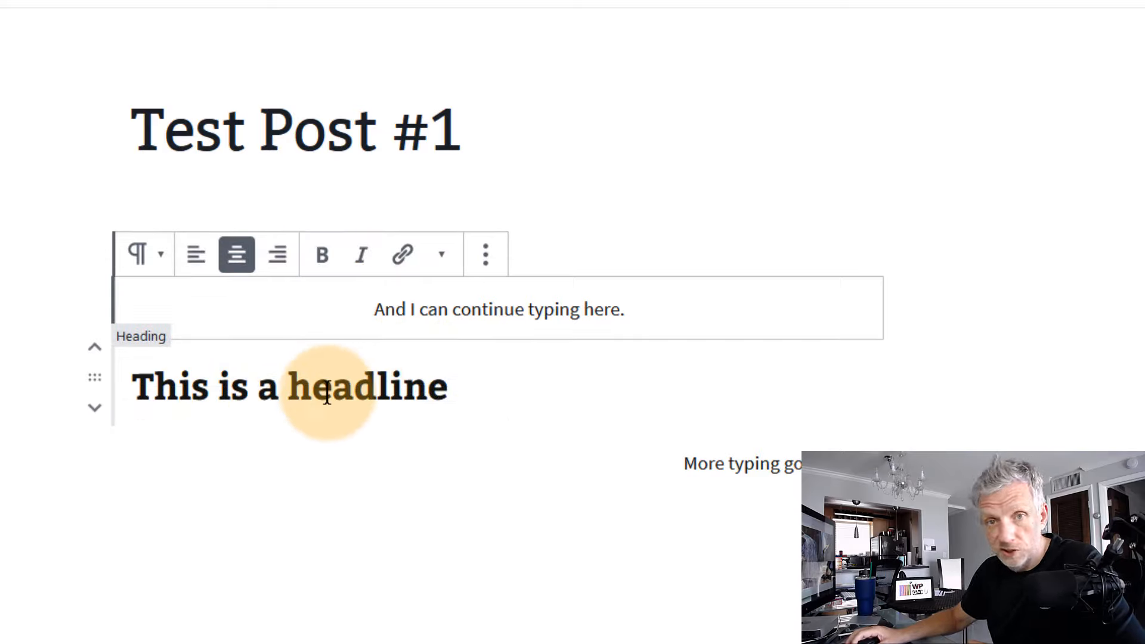
{"action": "left_click", "coordinate": [376, 391]}
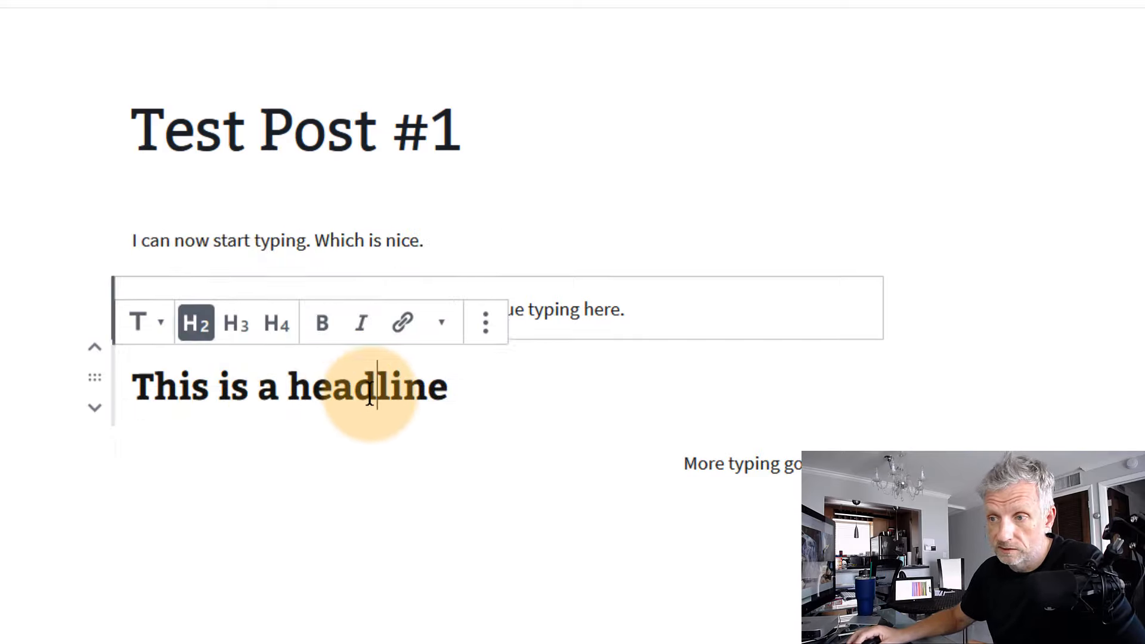
{"action": "left_click", "coordinate": [164, 331]}
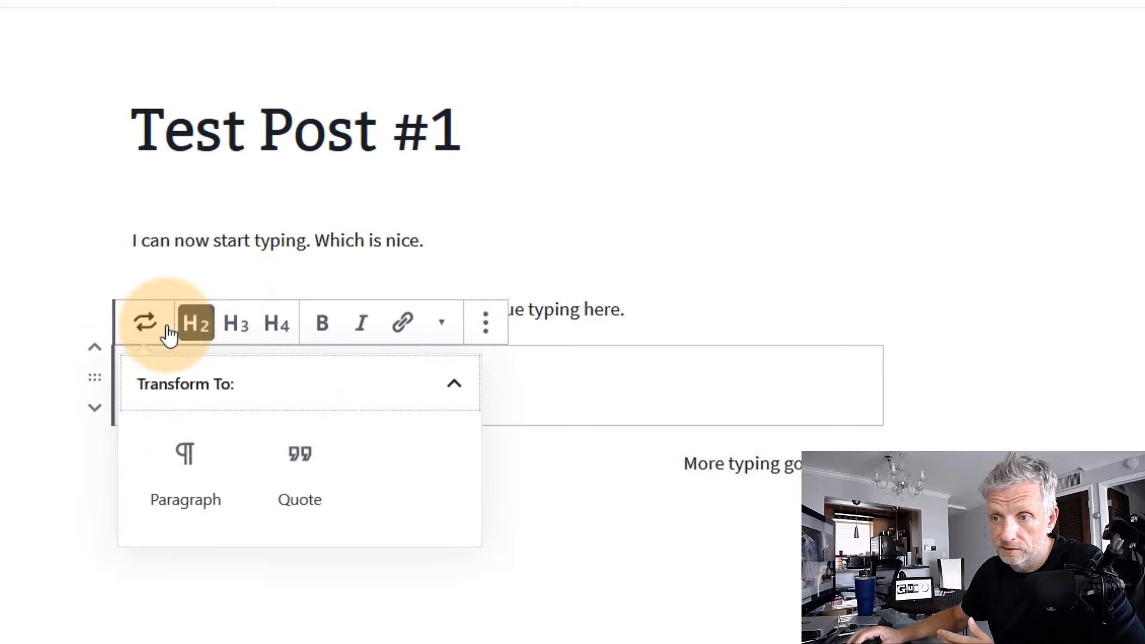
{"action": "left_click", "coordinate": [201, 475]}
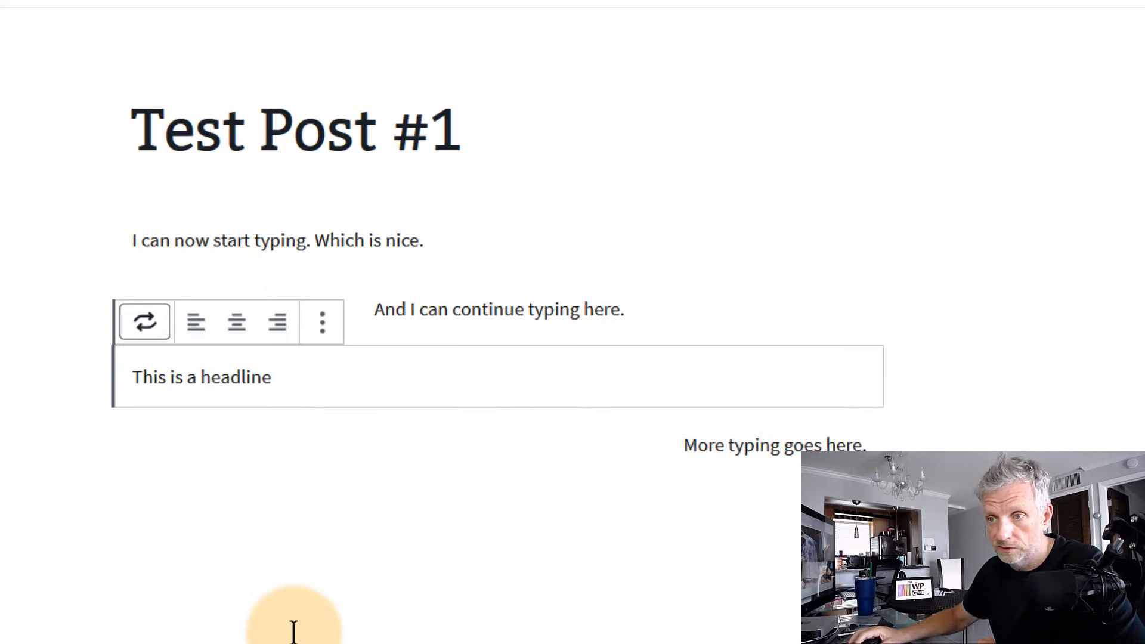
Transform the "This is a headline" paragraph into a quote and preview its Large block style
{"action": "left_click", "coordinate": [150, 329]}
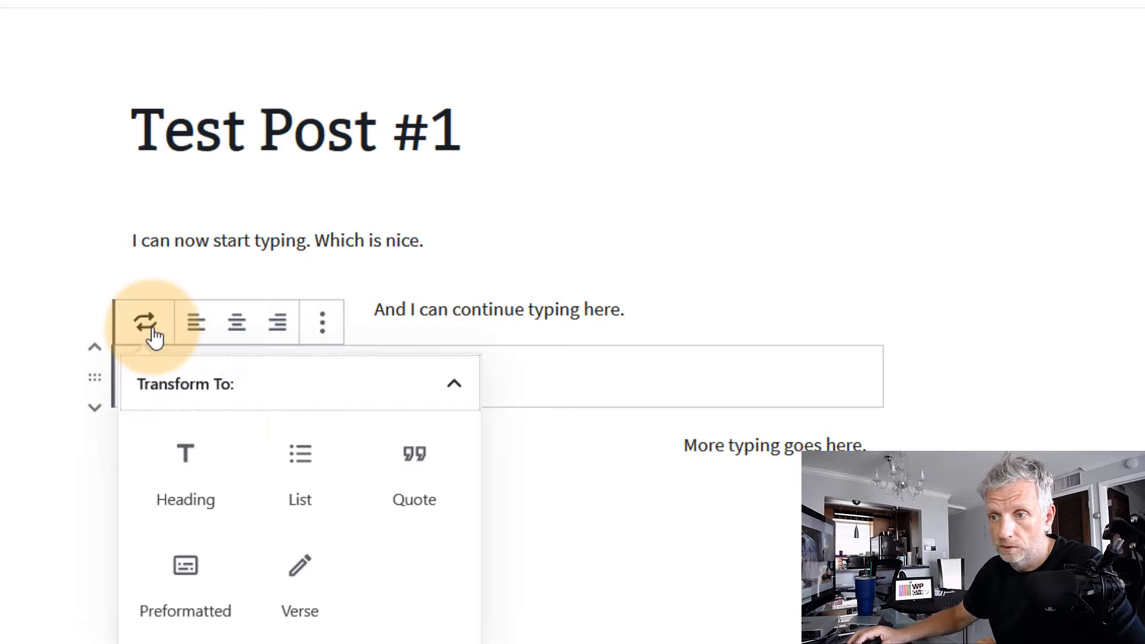
{"action": "left_click", "coordinate": [398, 483]}
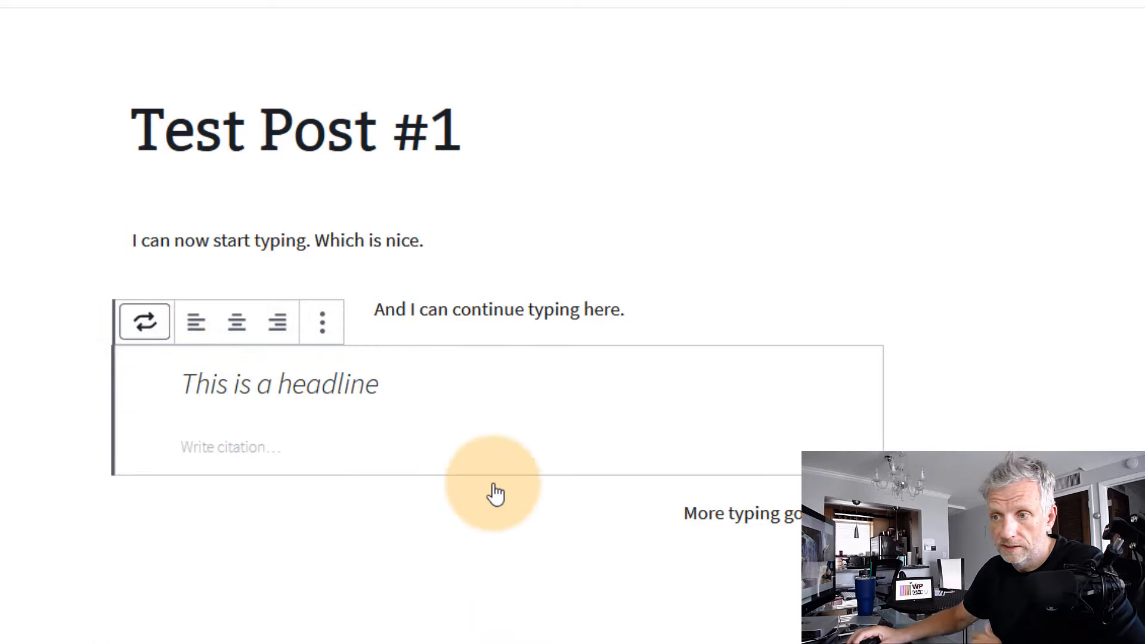
{"action": "left_click", "coordinate": [148, 331]}
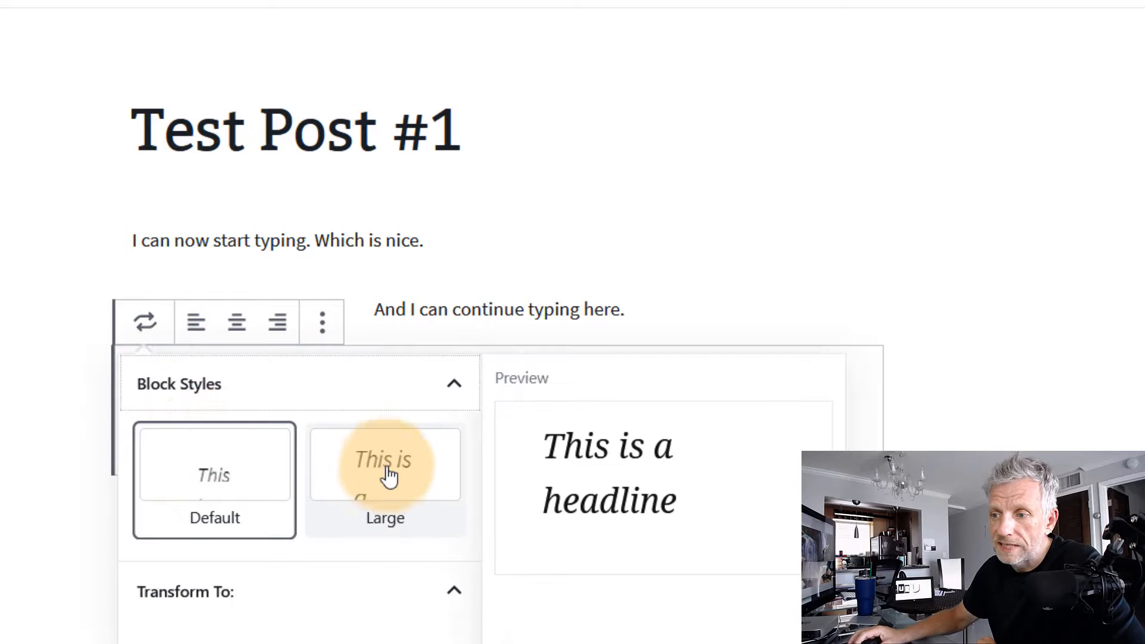
{"action": "left_click", "coordinate": [582, 308]}
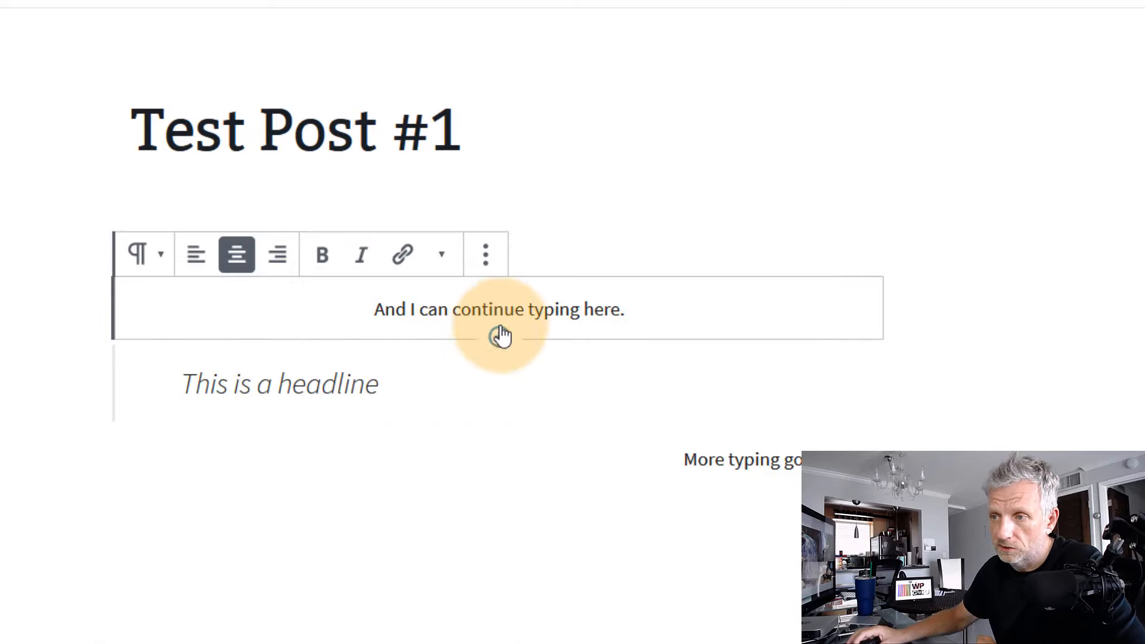
Transform the "This is a headline" quote back into a heading
{"action": "left_click", "coordinate": [311, 376]}
{"action": "left_click", "coordinate": [143, 325]}
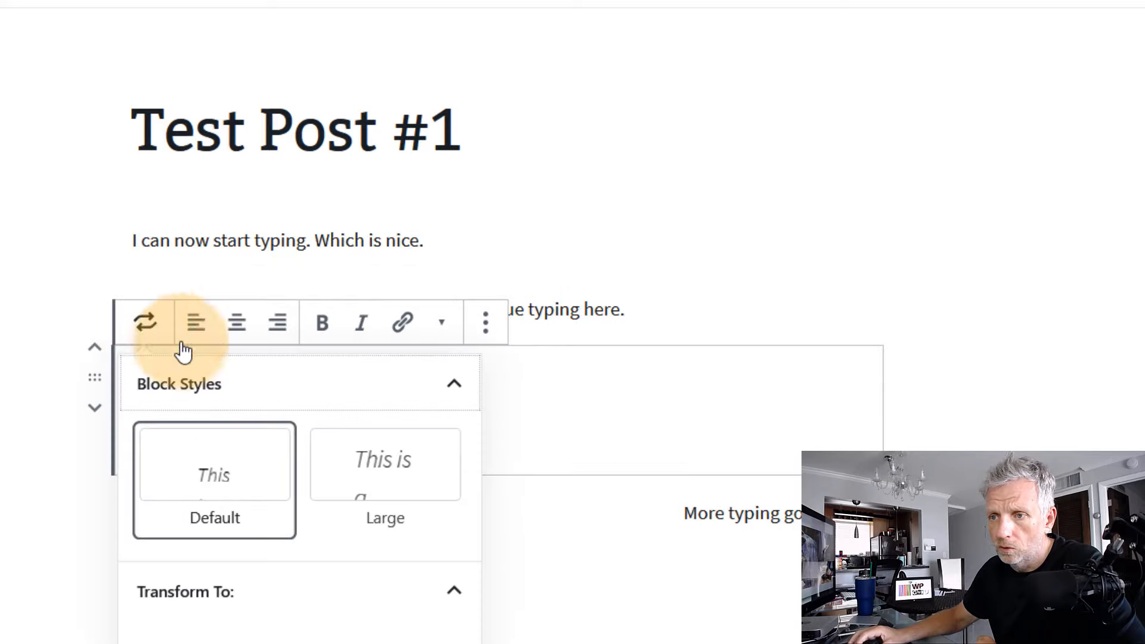
{"action": "left_click", "coordinate": [299, 636]}
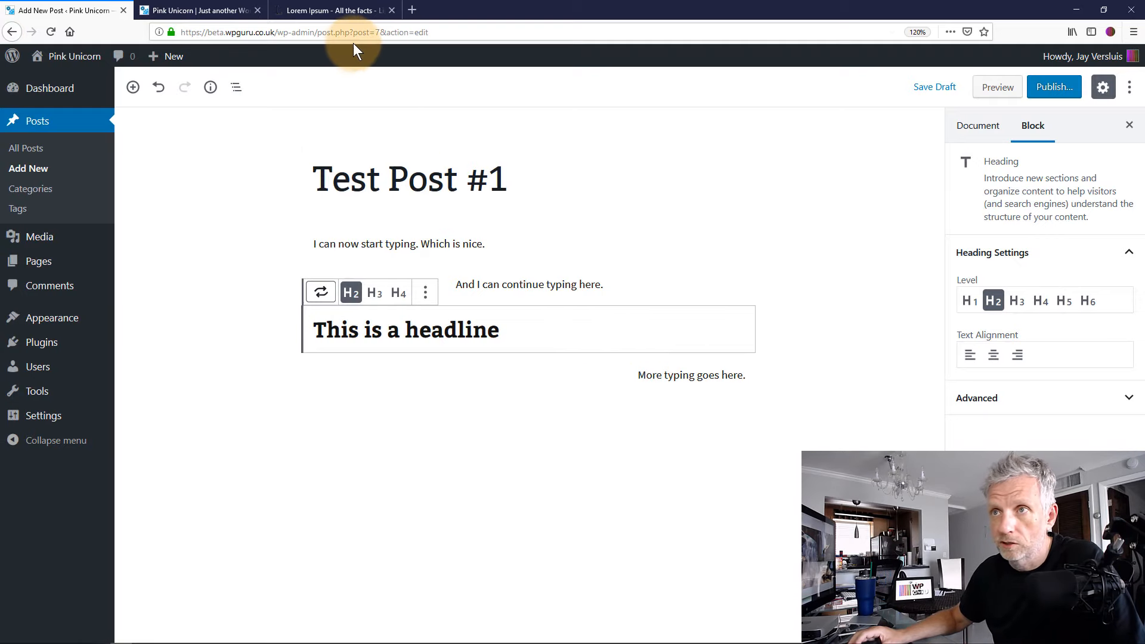
Copy the three selected Lorem Ipsum paragraphs from the lipsum.com page and return to the post editor
{"action": "left_click", "coordinate": [330, 10]}
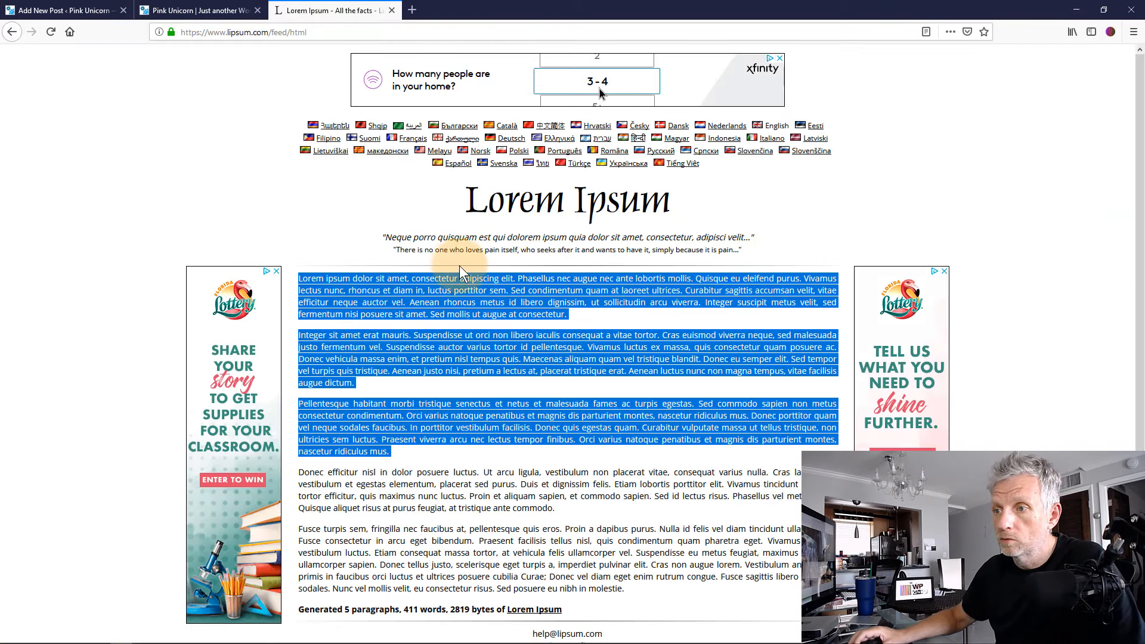
{"action": "right_click", "coordinate": [477, 280]}
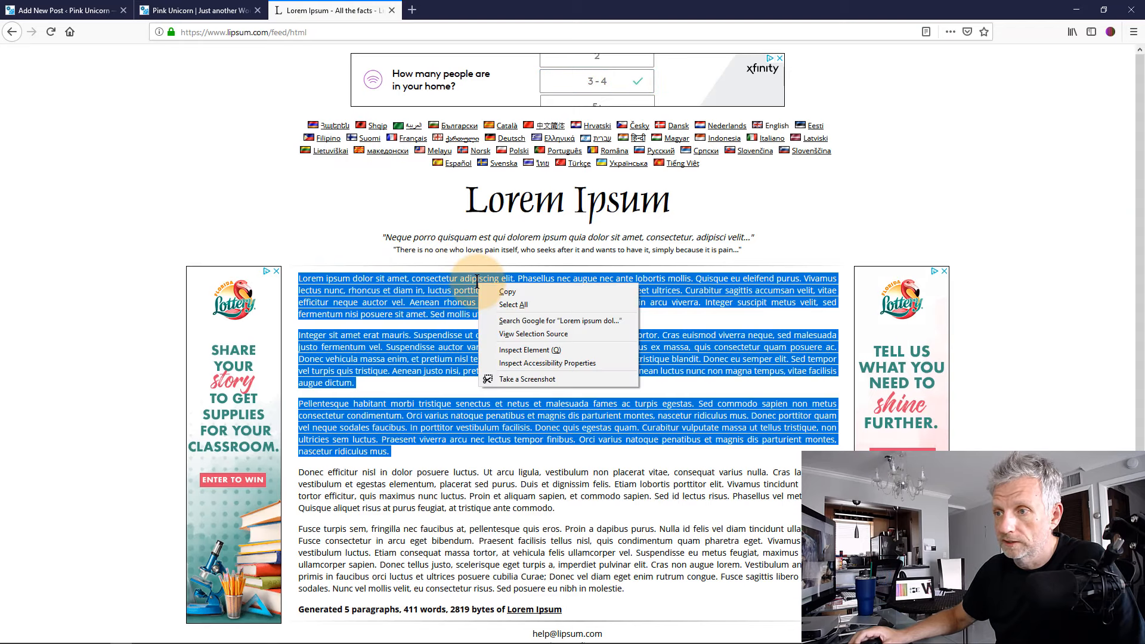
{"action": "left_click", "coordinate": [531, 291]}
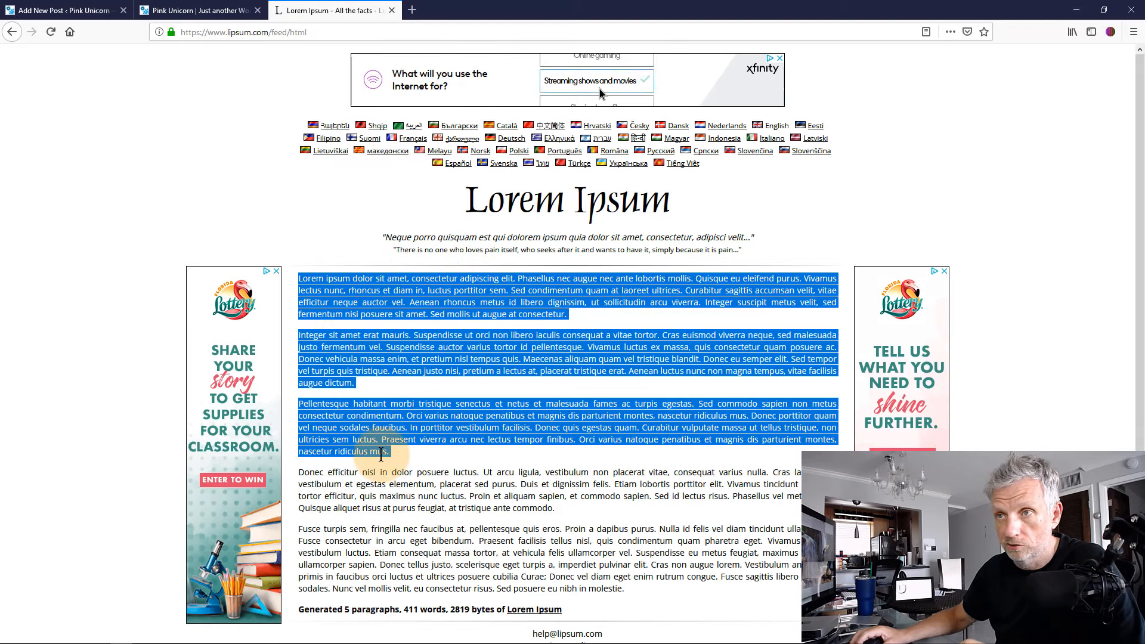
{"action": "left_click", "coordinate": [116, 13]}
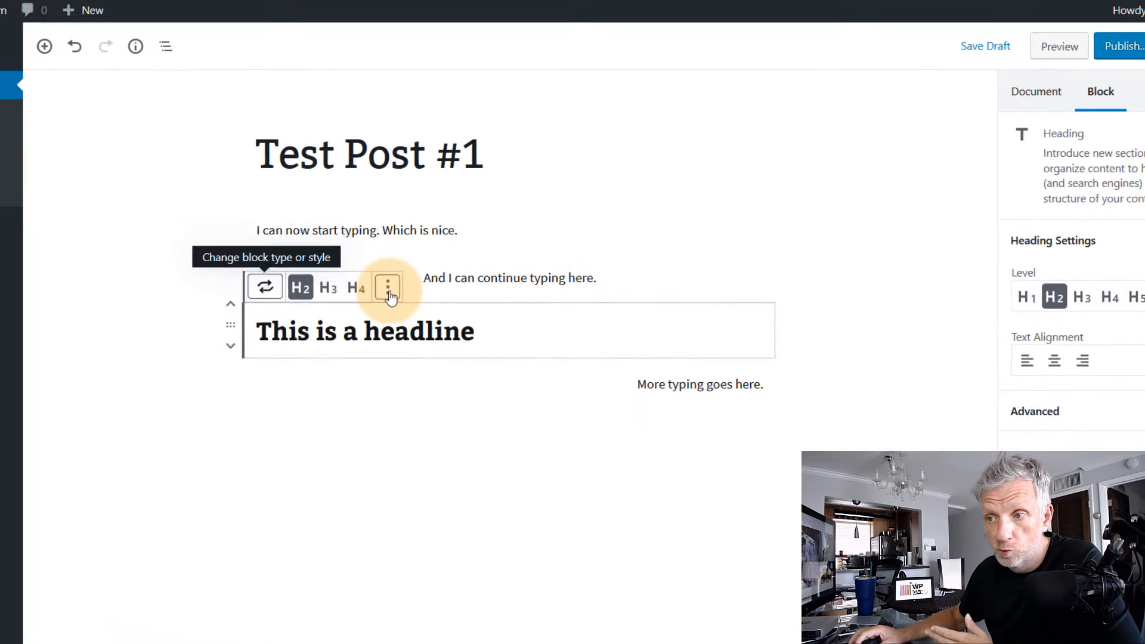
Remove the headline block and the paragraphs "More typing goes here." and "And I can continue typing here." from the post
{"action": "left_click", "coordinate": [330, 285]}
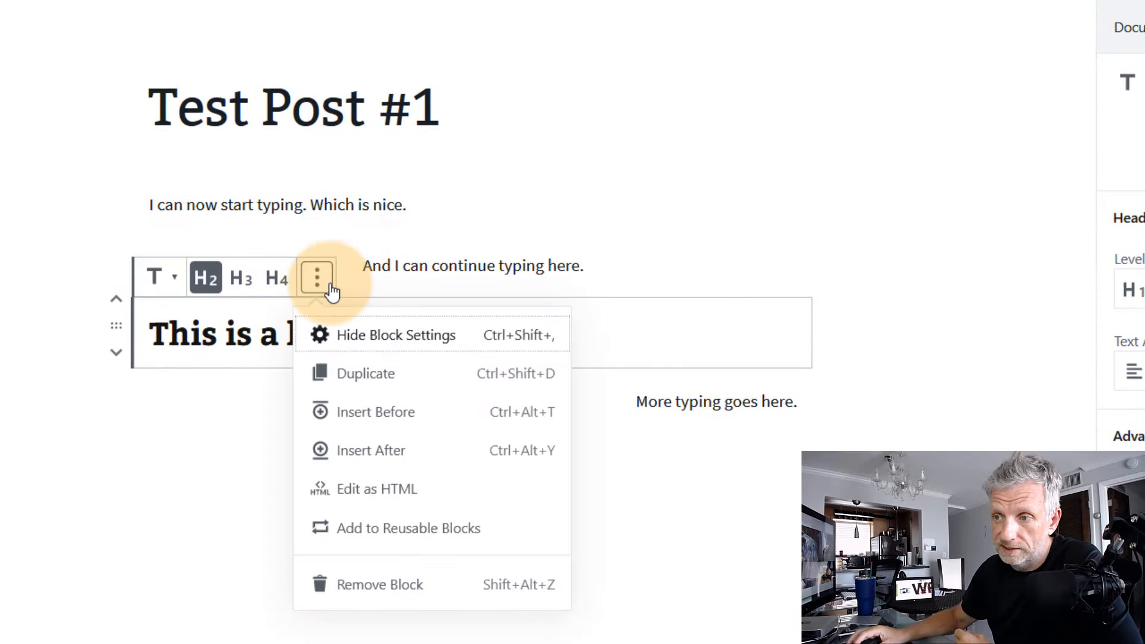
{"action": "left_click", "coordinate": [433, 595]}
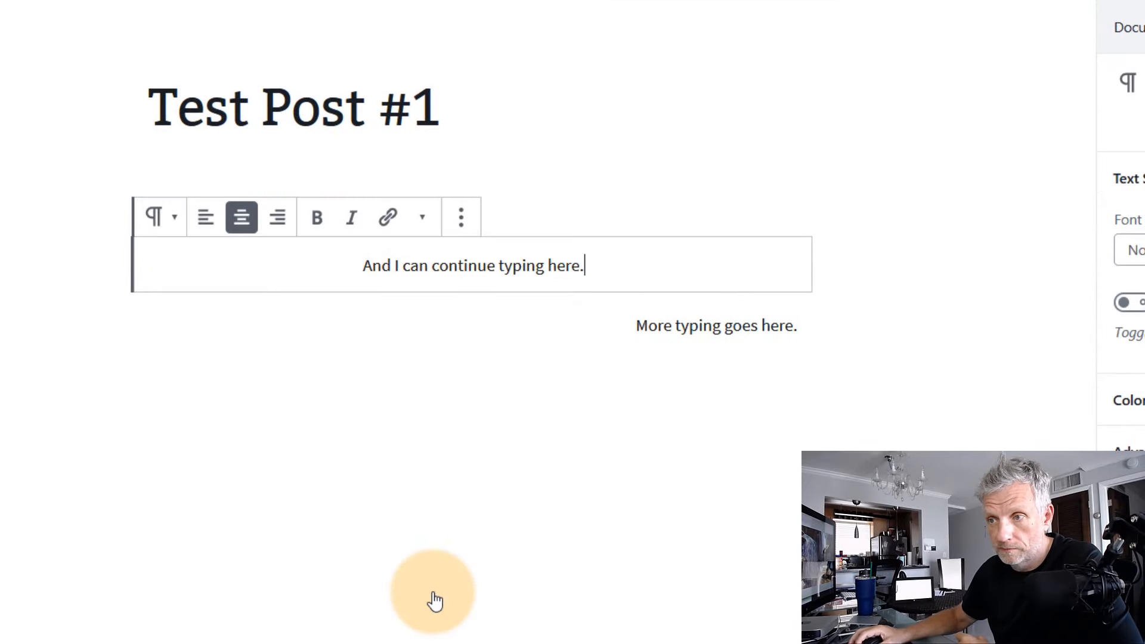
{"action": "left_click", "coordinate": [799, 331]}
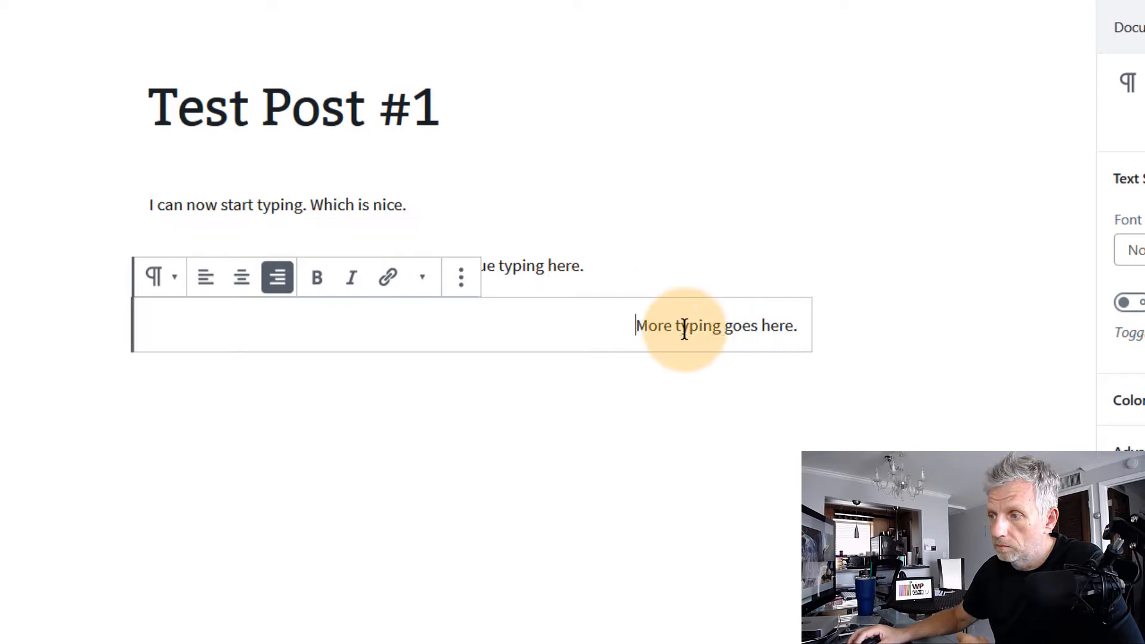
{"action": "left_click_drag", "start_coordinate": [639, 325], "coordinate": [828, 339]}
{"action": "key", "text": "BackSpace"}
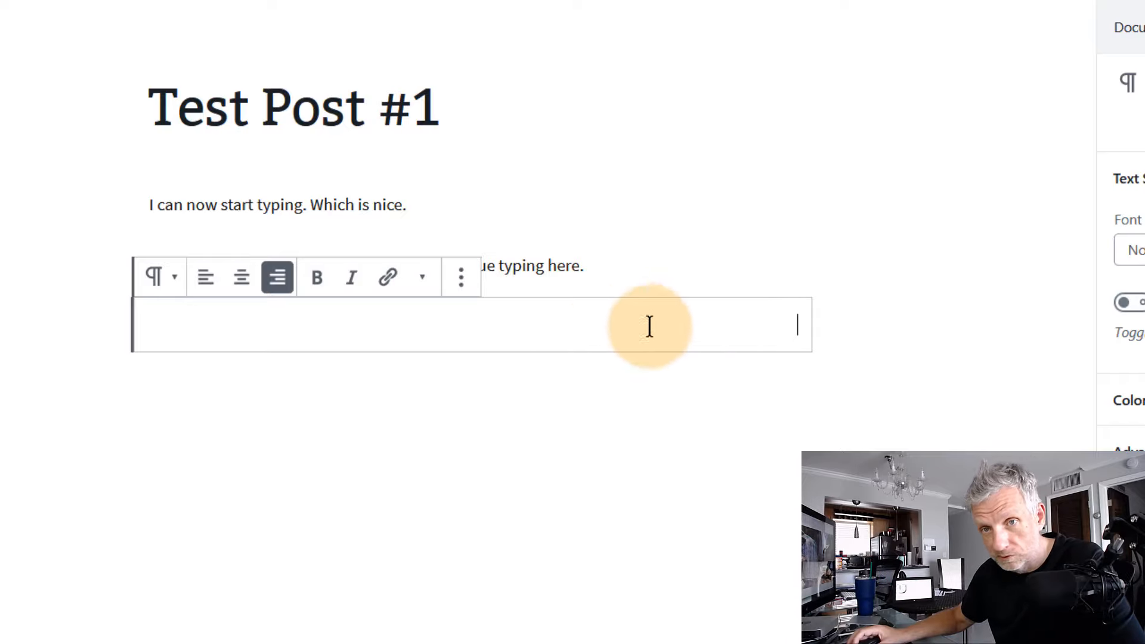
{"action": "key", "text": "BackSpace"}
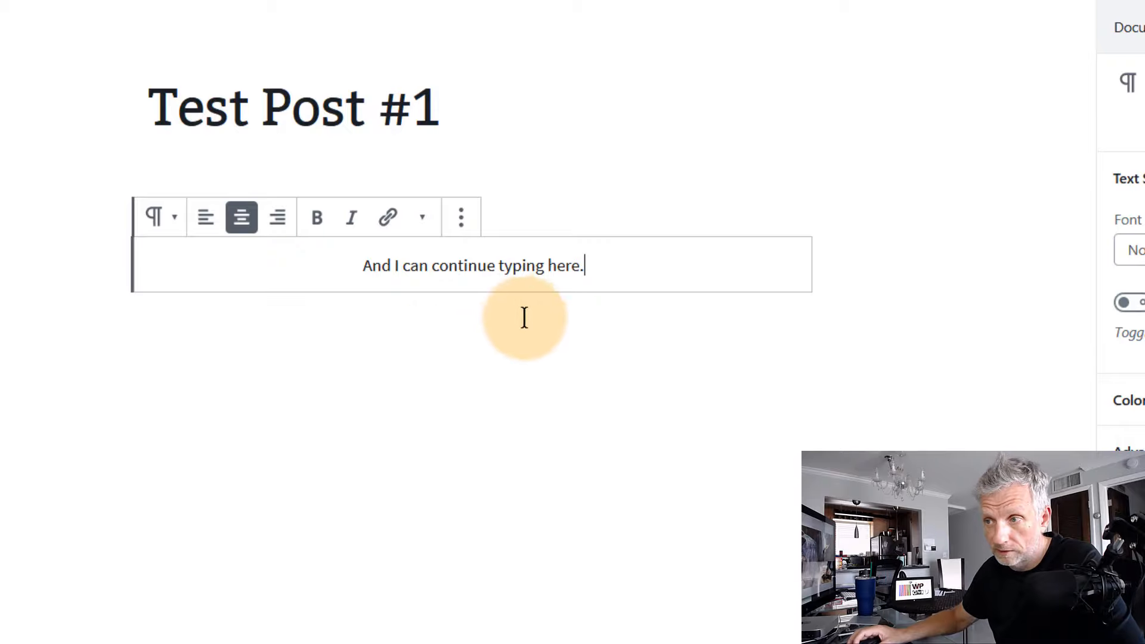
{"action": "left_click", "coordinate": [463, 227]}
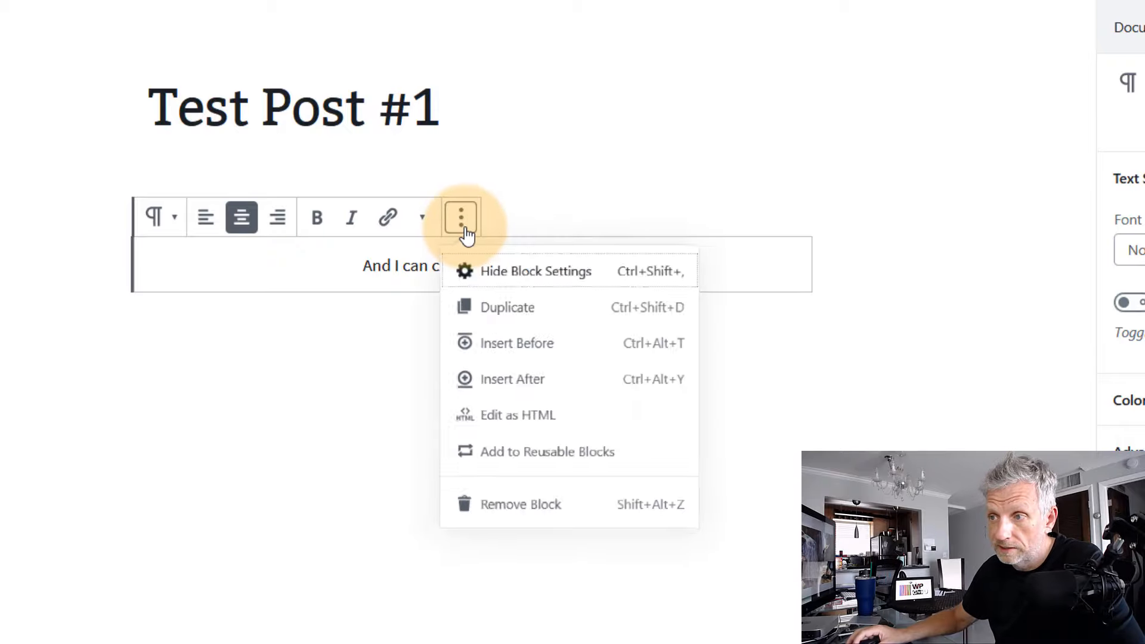
{"action": "left_click", "coordinate": [497, 525]}
Paste the copied Lorem Ipsum paragraphs into the post after "I can now start typing. Which is nice."
{"action": "left_click", "coordinate": [152, 203], "text": "shift"}
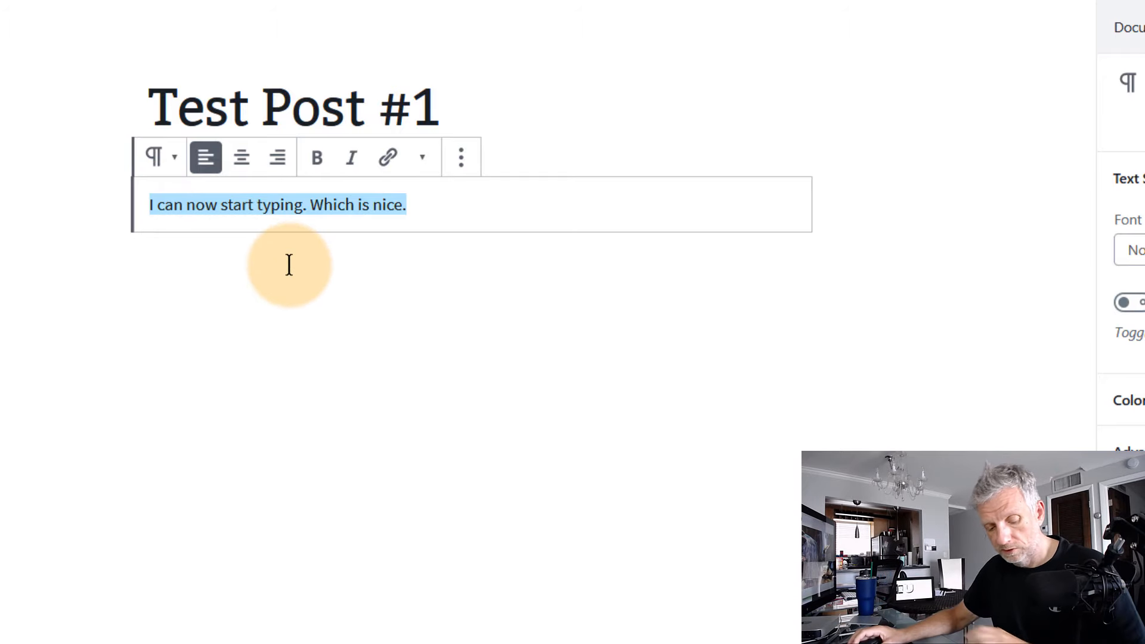
{"action": "key", "text": "ctrl+v"}
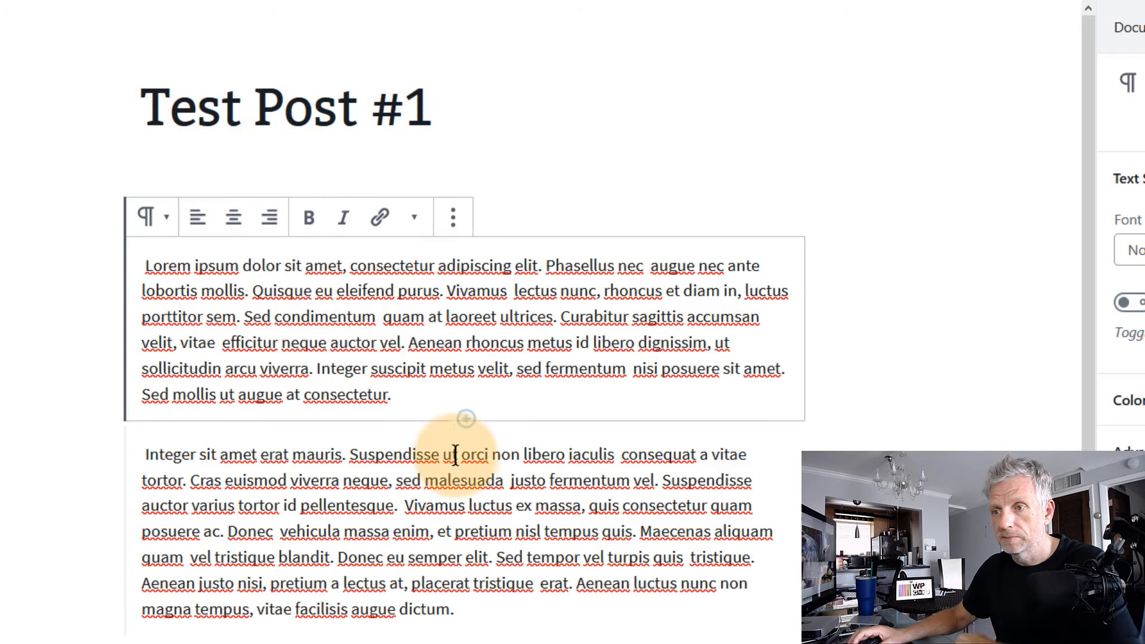
{"action": "scroll", "coordinate": [457, 459], "scroll_direction": "down", "scroll_amount": 1}
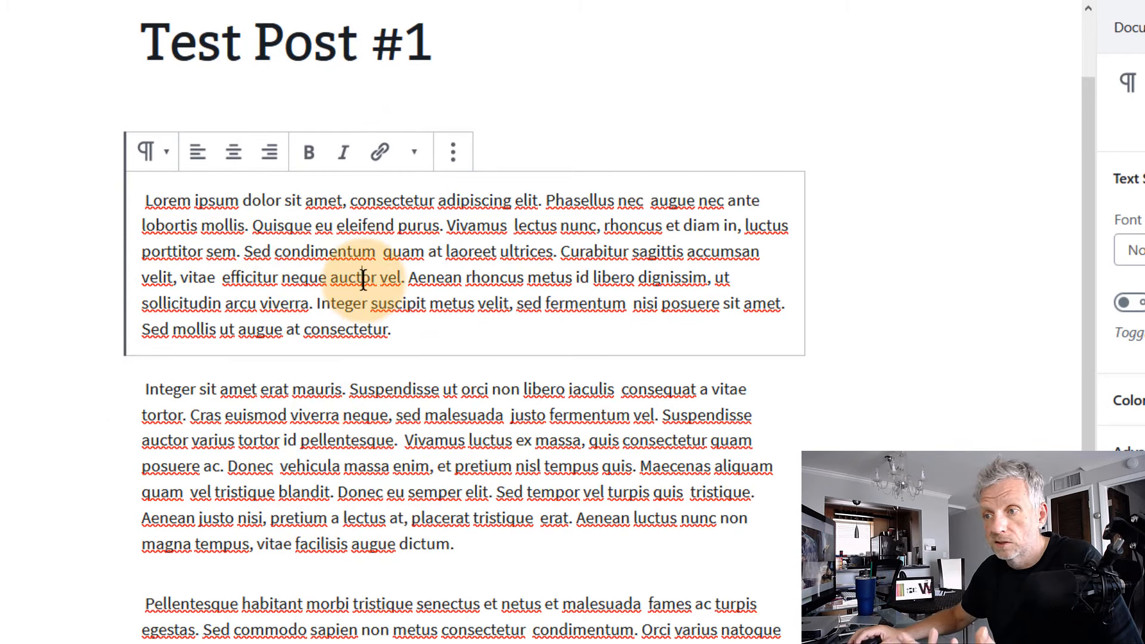
{"action": "left_click", "coordinate": [395, 440]}
{"action": "left_click", "coordinate": [433, 643]}
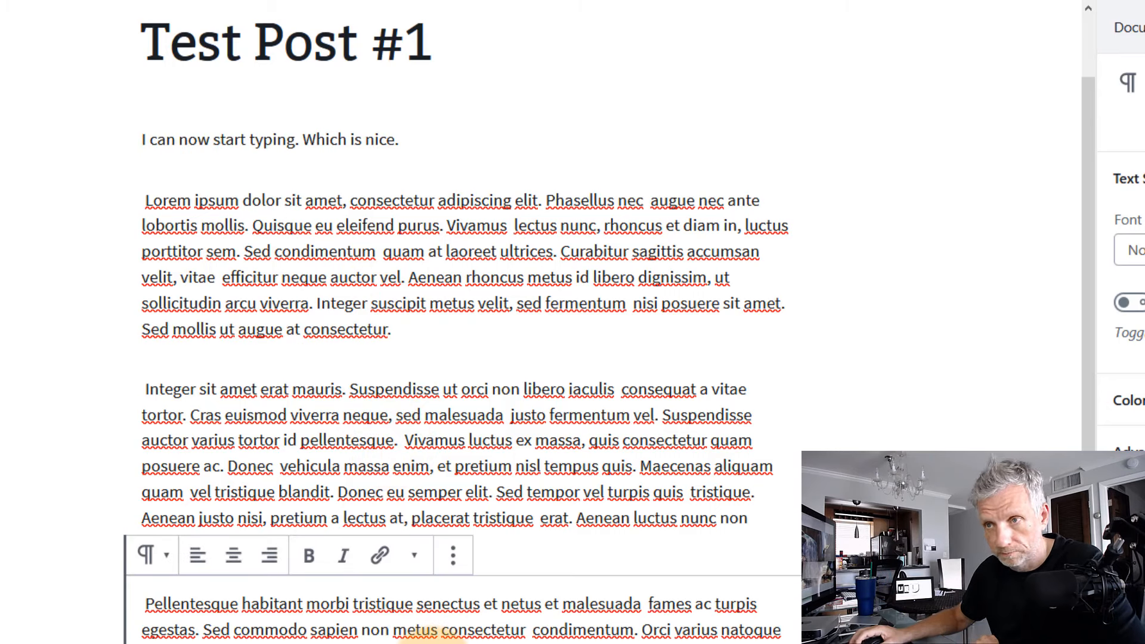
Delete the leading space at the start of each of the three pasted Lorem Ipsum paragraphs
{"action": "left_click", "coordinate": [147, 206]}
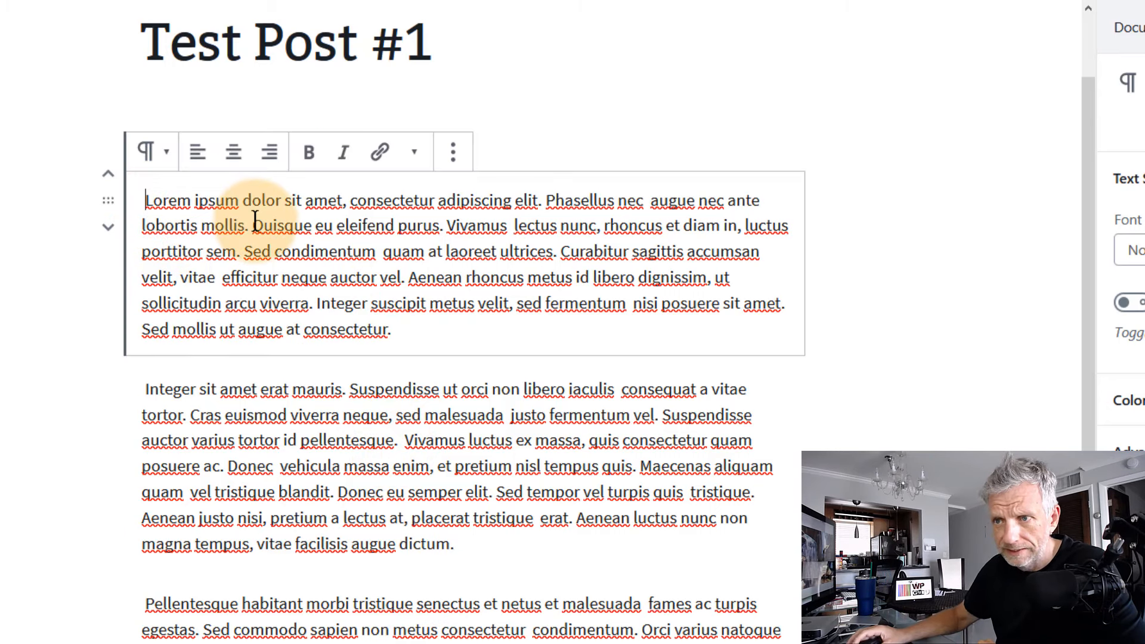
{"action": "key", "text": "Delete"}
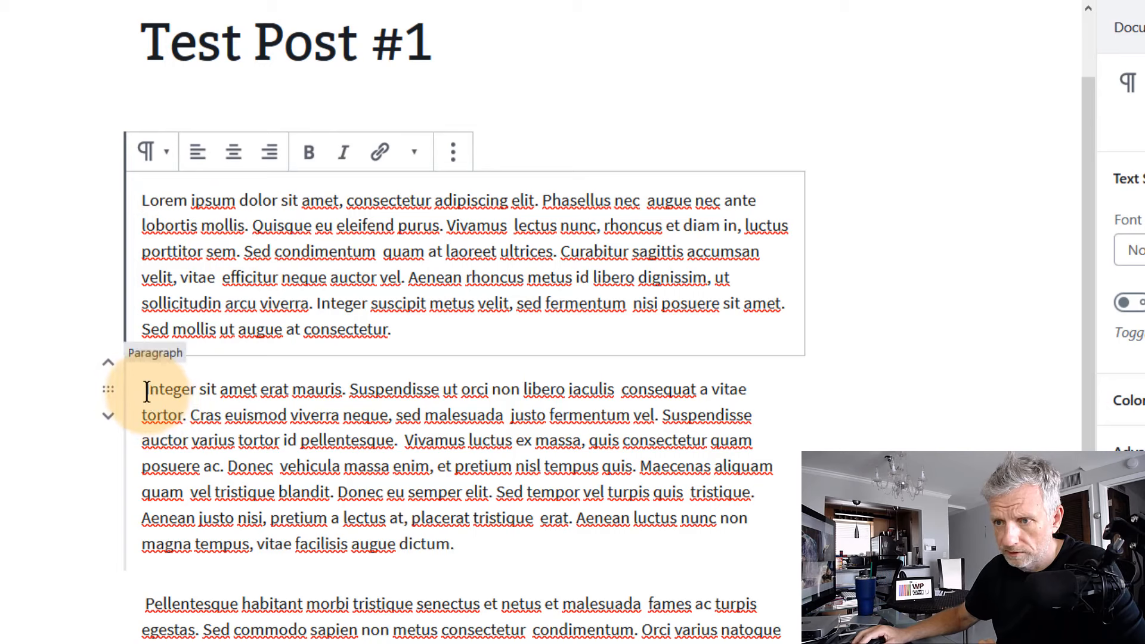
{"action": "left_click", "coordinate": [148, 389]}
{"action": "key", "text": "Delete"}
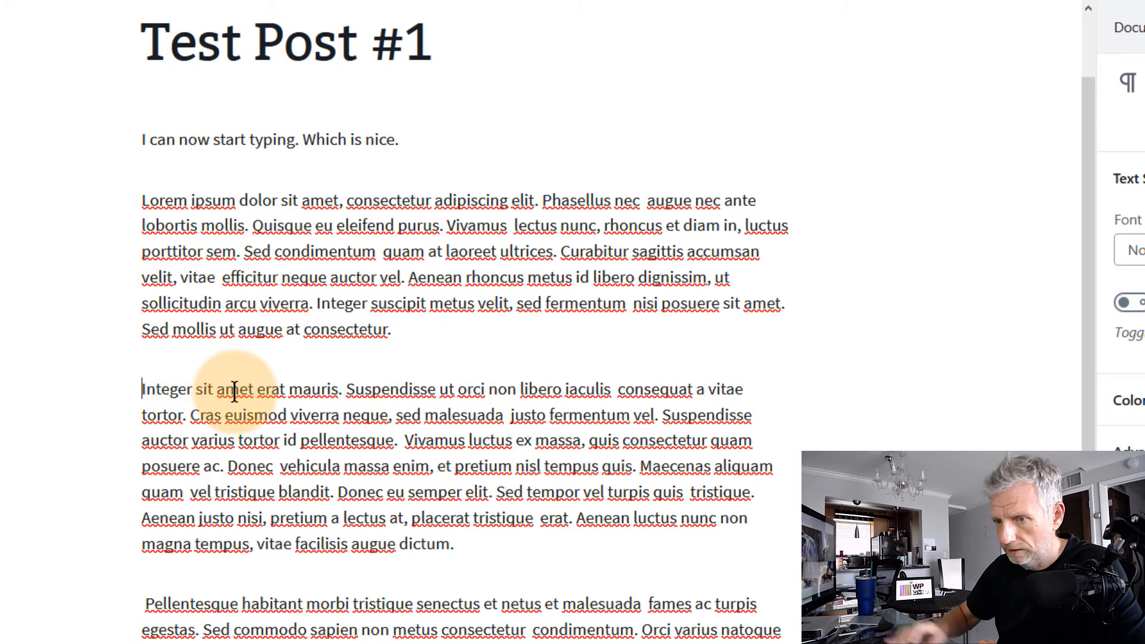
{"action": "left_click", "coordinate": [146, 606]}
{"action": "key", "text": "Delete"}
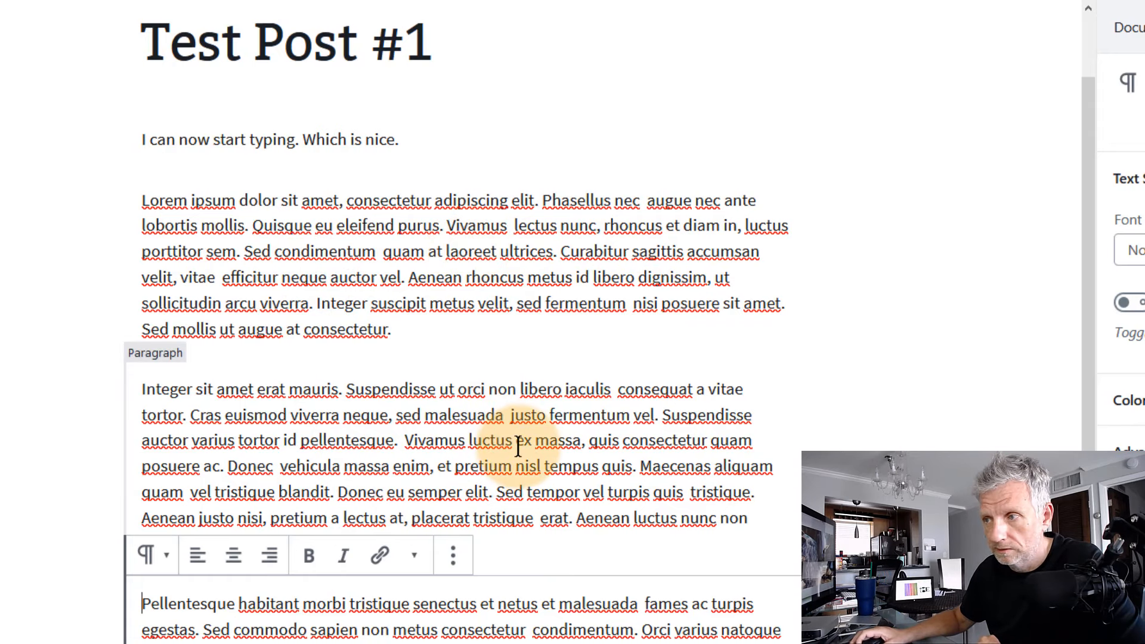
Browse the block types available for insertion between the first and second Lorem Ipsum paragraphs, without adding one
{"action": "scroll", "coordinate": [518, 444], "scroll_direction": "up", "scroll_amount": 1}
{"action": "scroll", "coordinate": [520, 445], "scroll_direction": "down", "scroll_amount": 1}
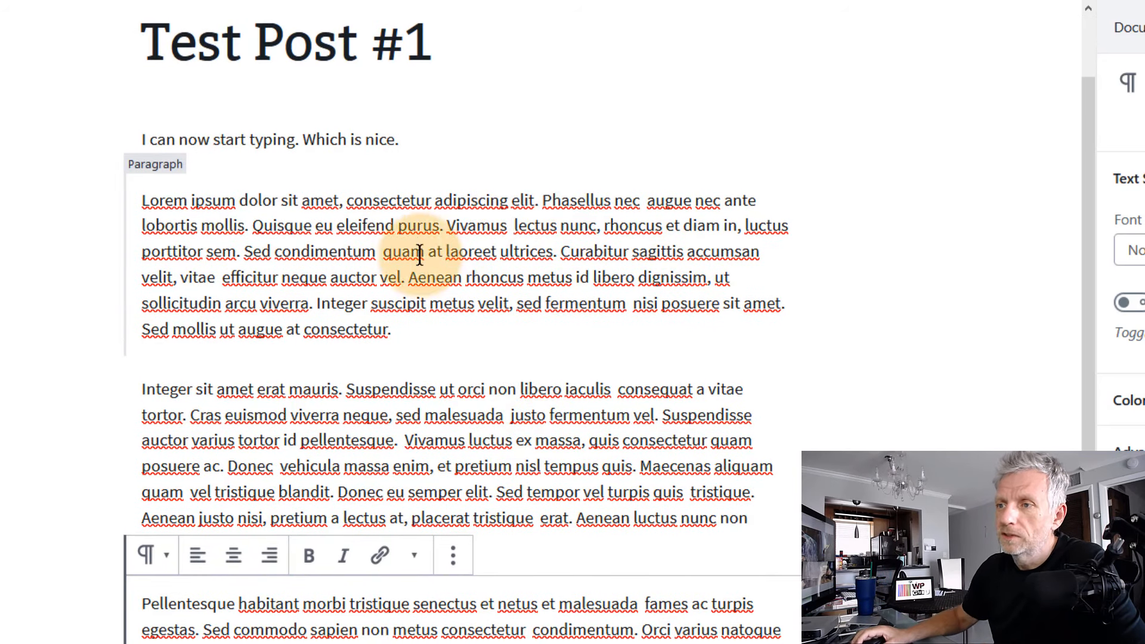
{"action": "mouse_move", "coordinate": [465, 351]}
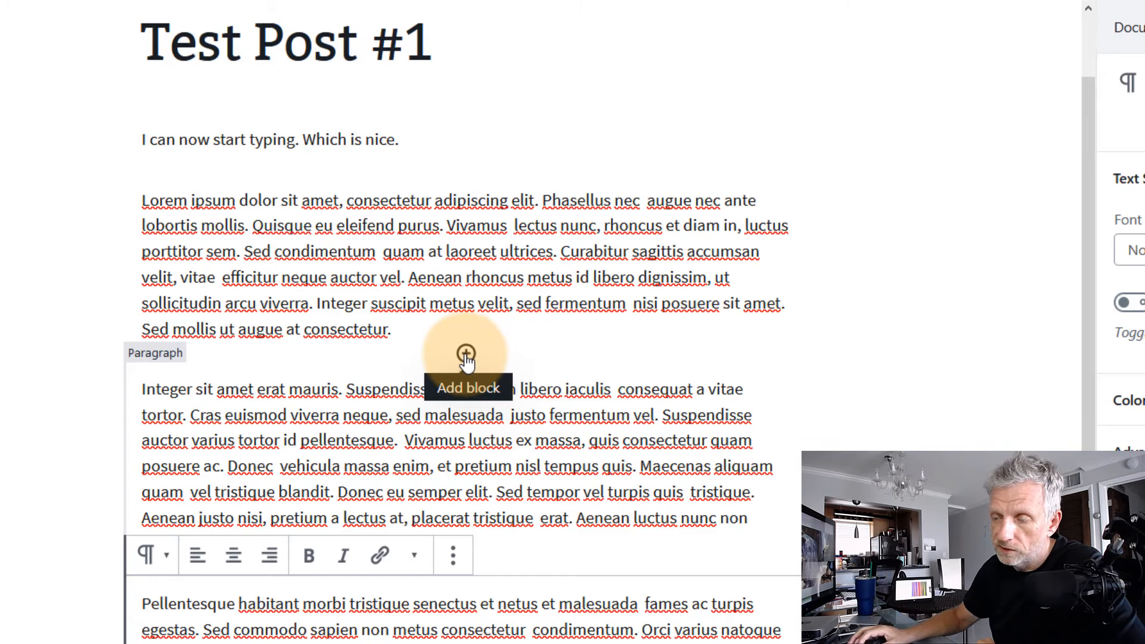
{"action": "left_click", "coordinate": [466, 355]}
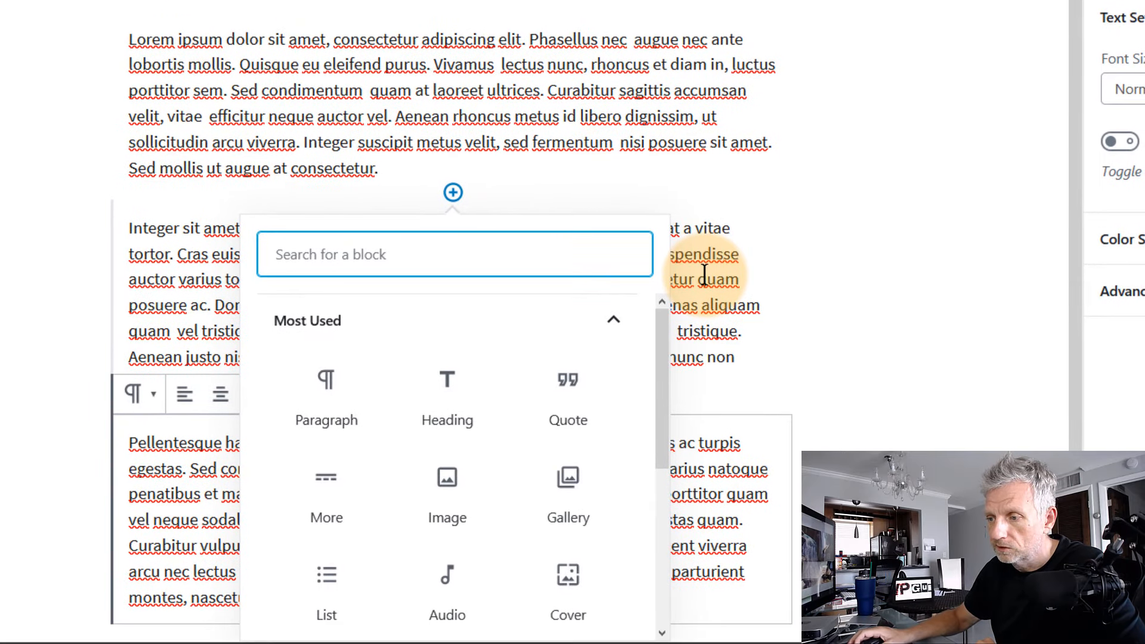
{"action": "scroll", "coordinate": [652, 383], "scroll_direction": "down", "scroll_amount": 1}
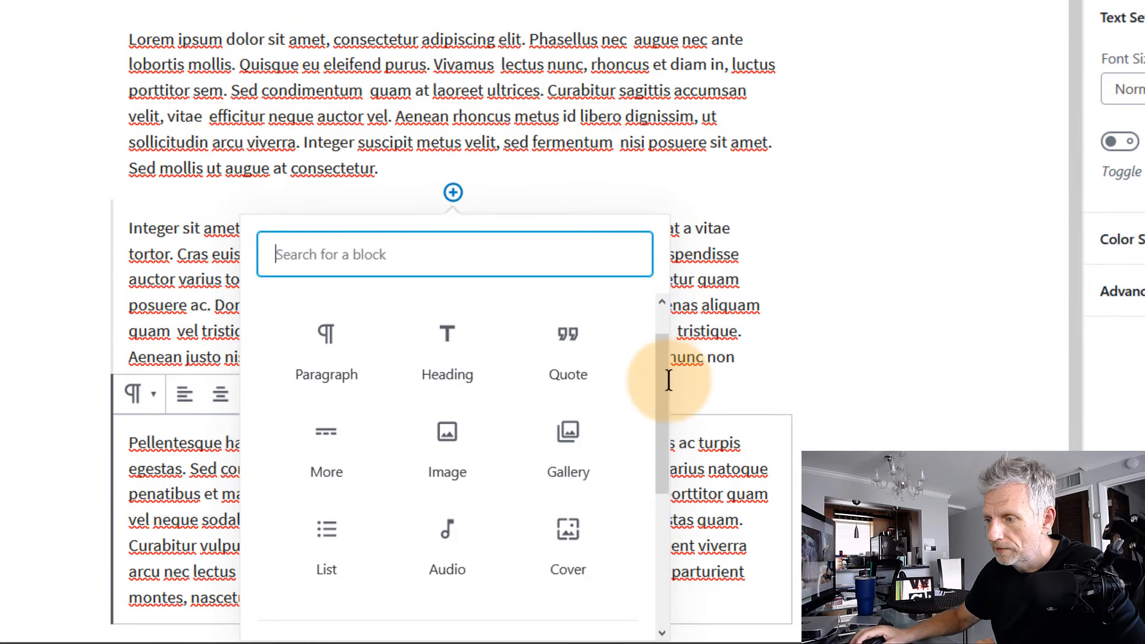
{"action": "left_click_drag", "start_coordinate": [666, 386], "coordinate": [679, 349]}
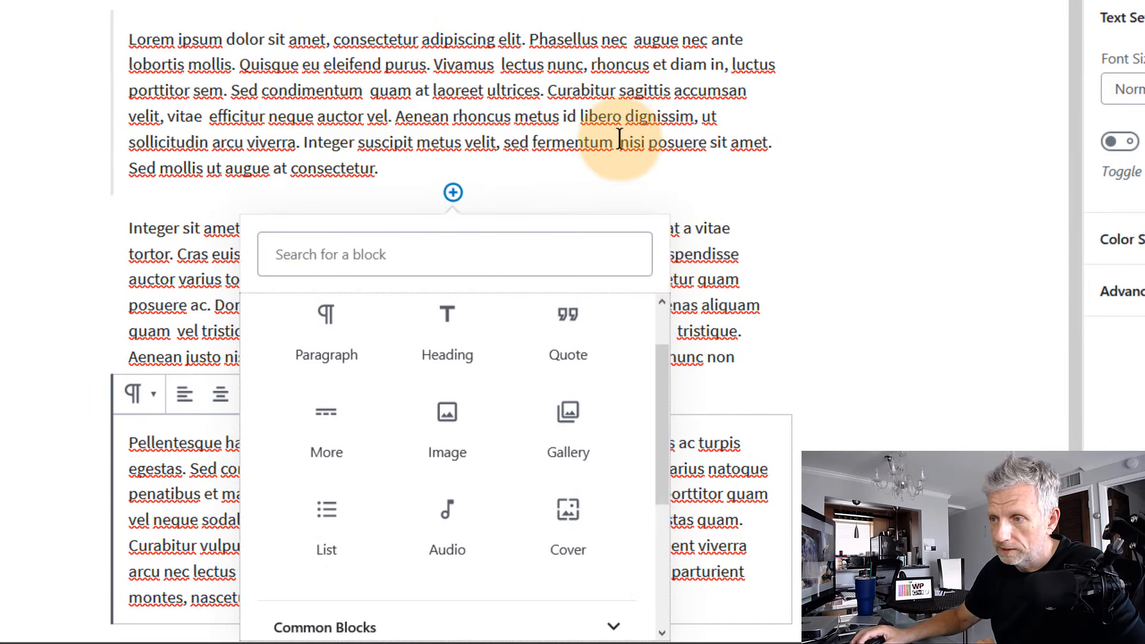
{"action": "left_click", "coordinate": [503, 131]}
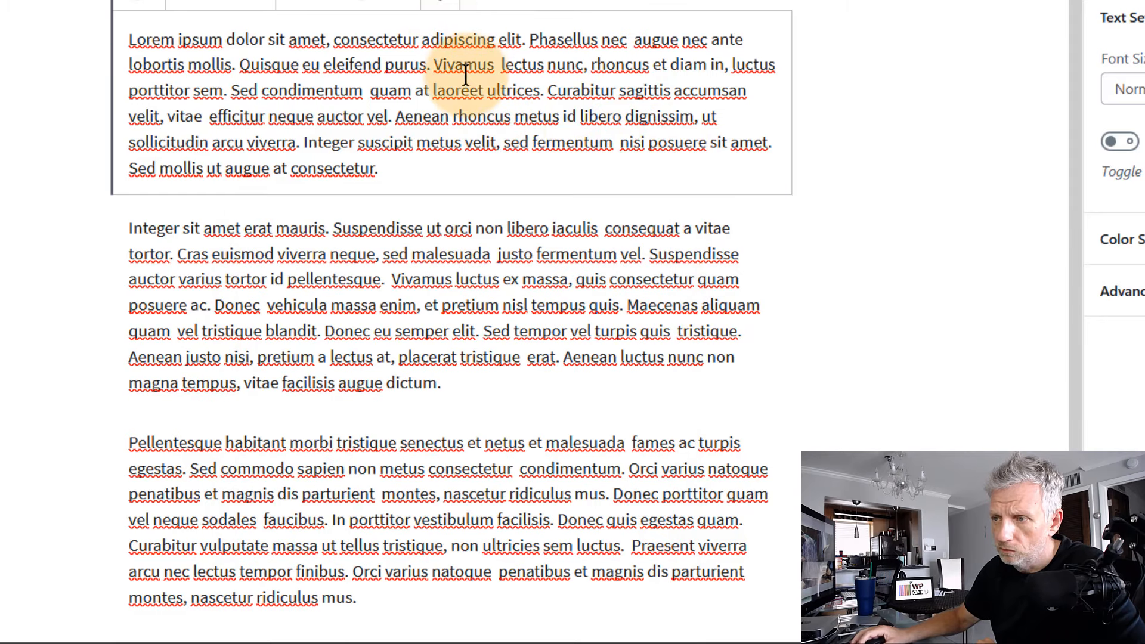
Browse the Most Used, Common Blocks and Embeds categories of blocks insertable before the first Lorem Ipsum paragraph
{"action": "left_click", "coordinate": [481, 235]}
{"action": "scroll", "coordinate": [453, 30], "scroll_direction": "up", "scroll_amount": 1}
{"action": "left_click", "coordinate": [450, 59]}
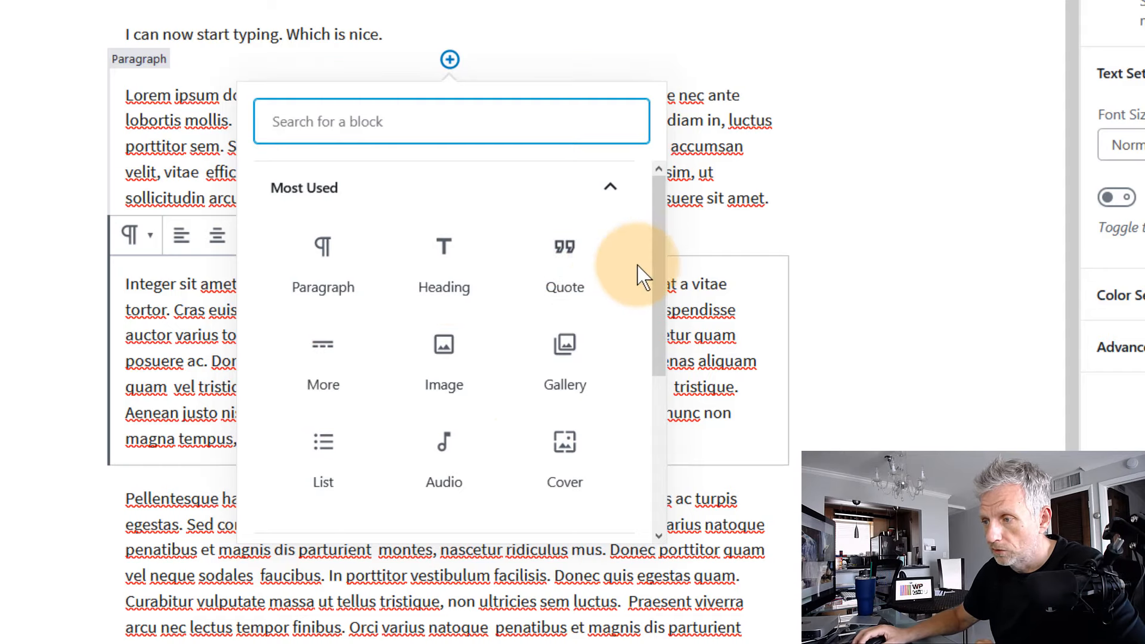
{"action": "left_click", "coordinate": [612, 192]}
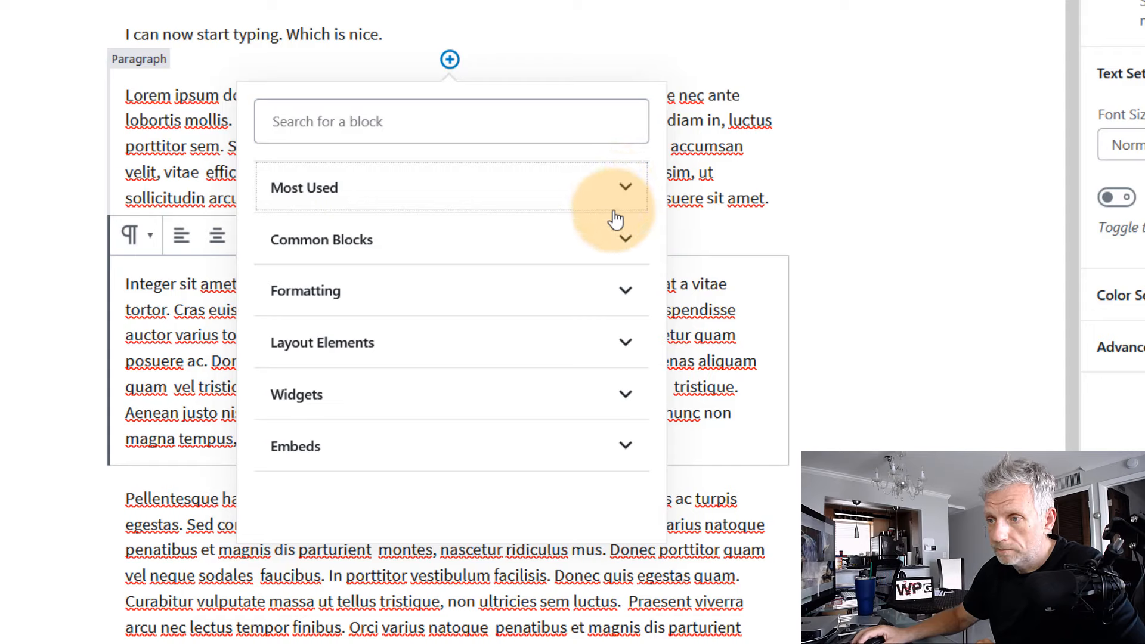
{"action": "left_click", "coordinate": [616, 244]}
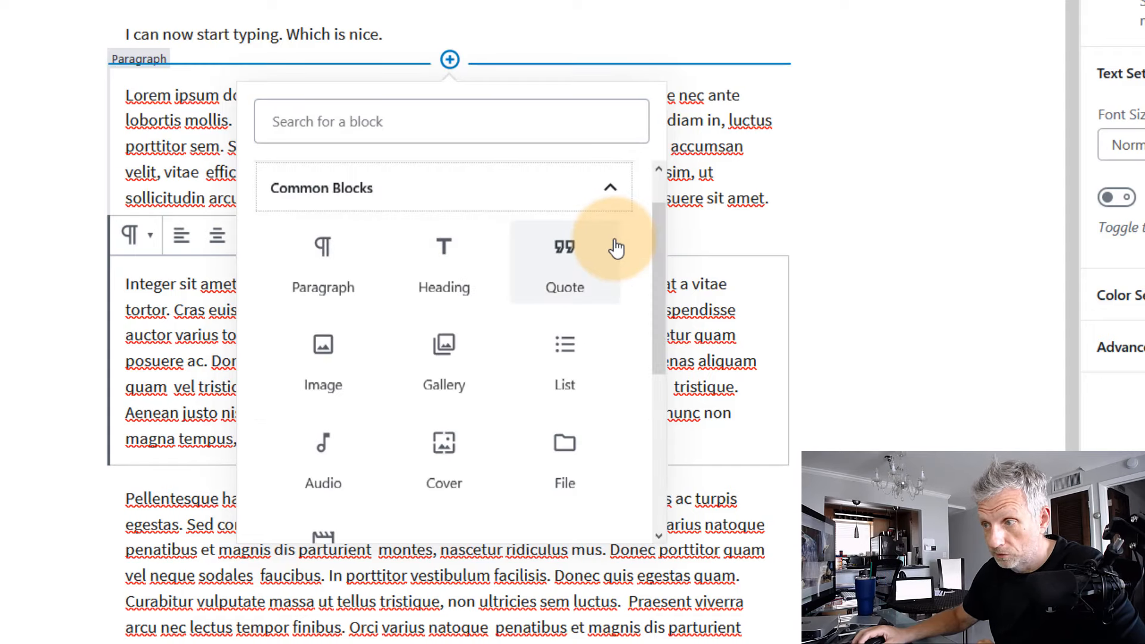
{"action": "left_click", "coordinate": [606, 197]}
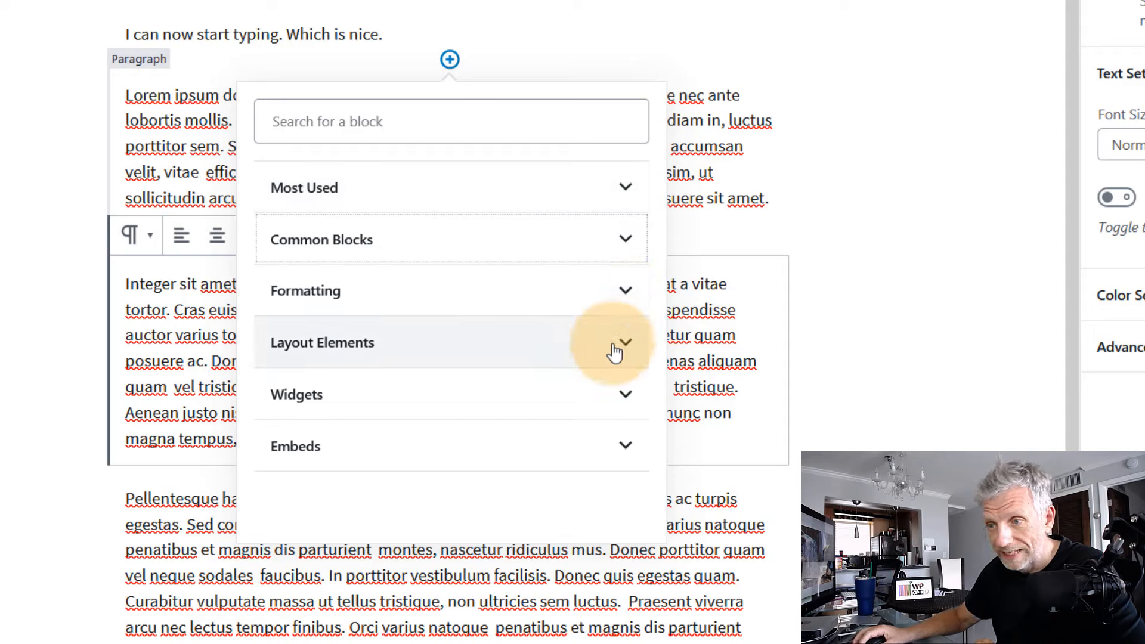
{"action": "left_click", "coordinate": [604, 452]}
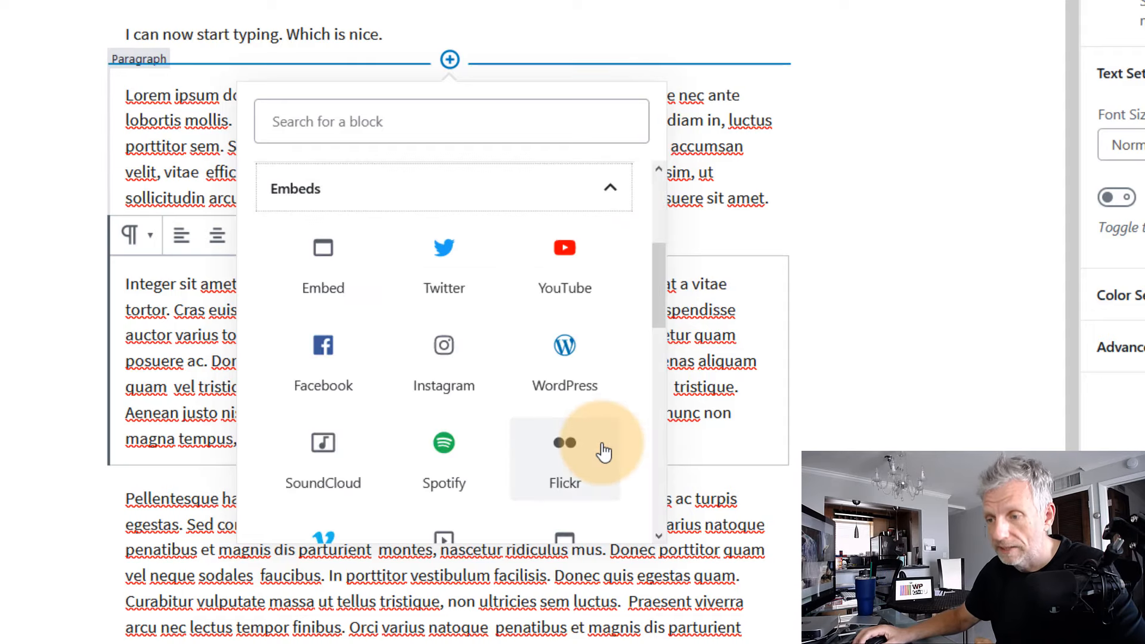
{"action": "mouse_move", "coordinate": [661, 281]}
{"action": "left_mouse_down"}
{"action": "mouse_move", "coordinate": [660, 493]}
{"action": "mouse_move", "coordinate": [680, 210]}
{"action": "mouse_move", "coordinate": [667, 272]}
{"action": "left_mouse_up"}
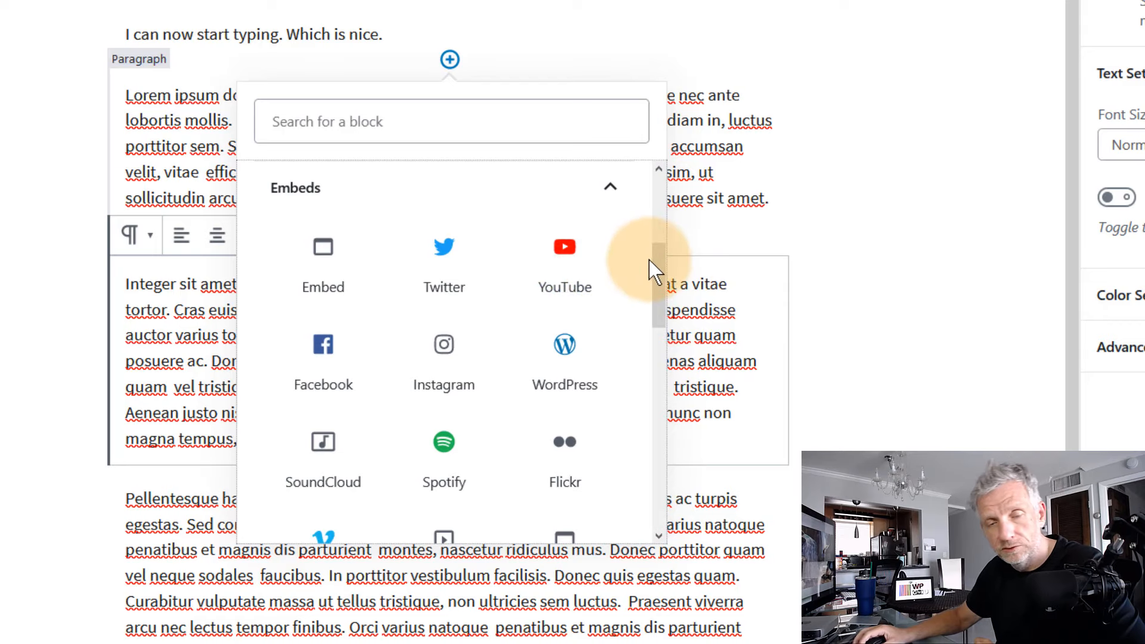
{"action": "left_click_drag", "start_coordinate": [661, 266], "coordinate": [674, 206]}
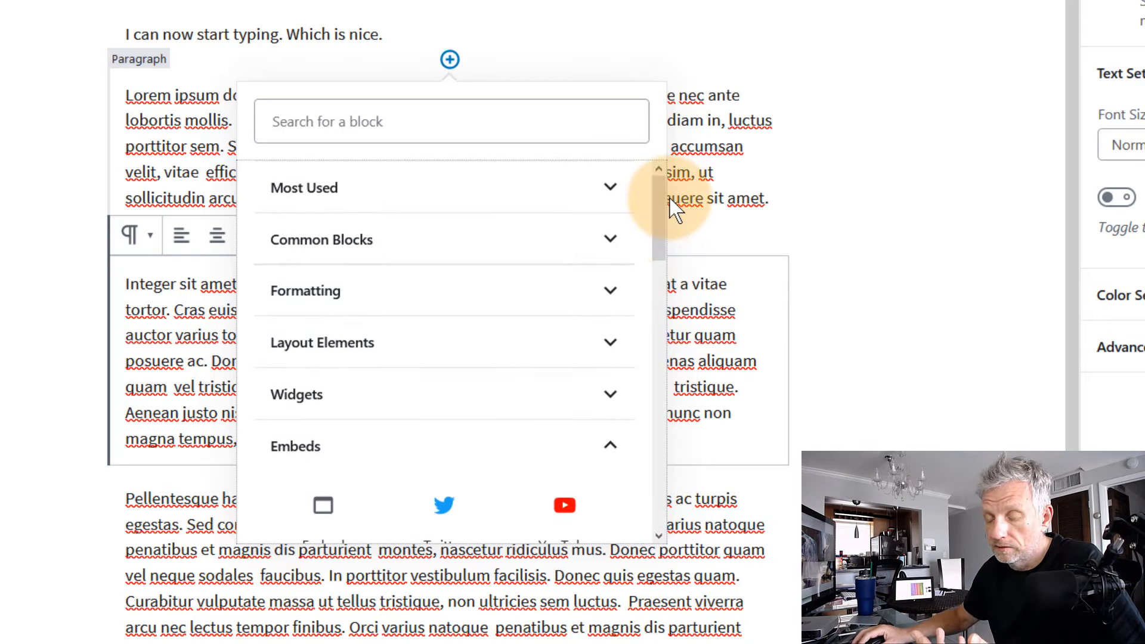
{"action": "left_click", "coordinate": [609, 451]}
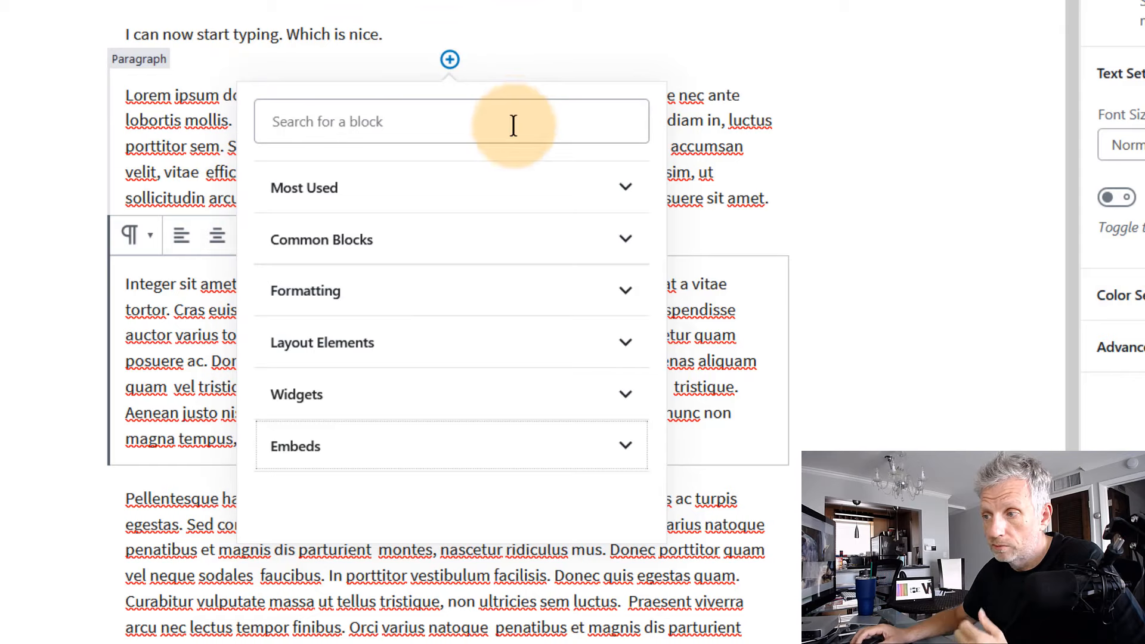
Insert an Image block before the first Lorem Ipsum paragraph and fill it with the palm-tree sunset picture from the Thumbnails folder in File Explorer
{"action": "left_click", "coordinate": [625, 187]}
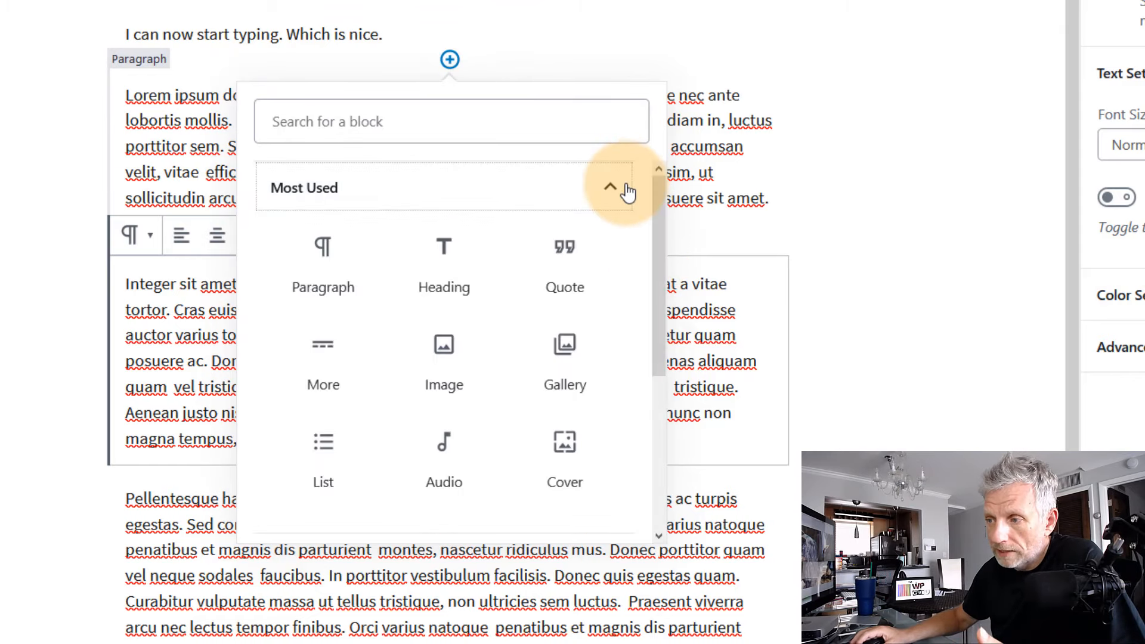
{"action": "left_click", "coordinate": [452, 349]}
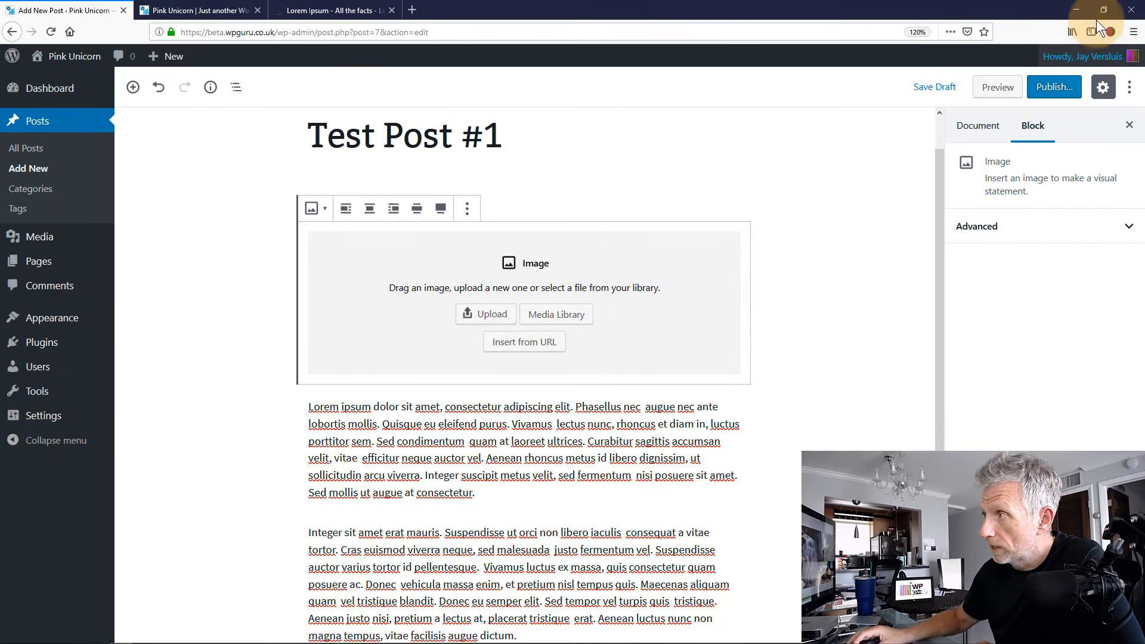
{"action": "left_click", "coordinate": [1102, 10]}
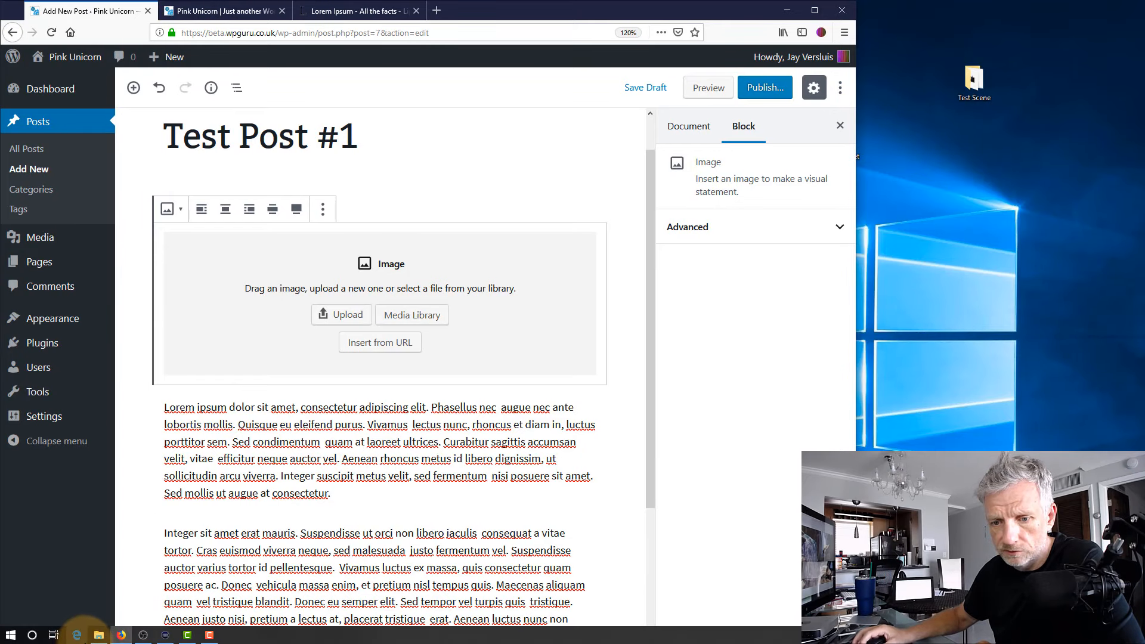
{"action": "left_click", "coordinate": [96, 636]}
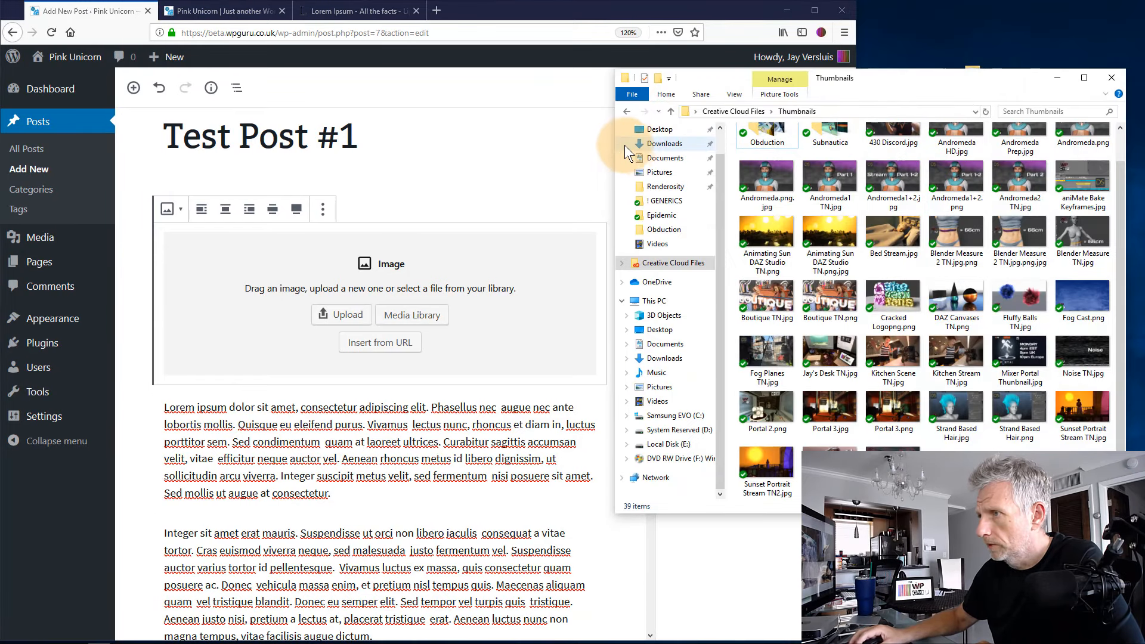
{"action": "left_click_drag", "start_coordinate": [613, 146], "coordinate": [857, 119]}
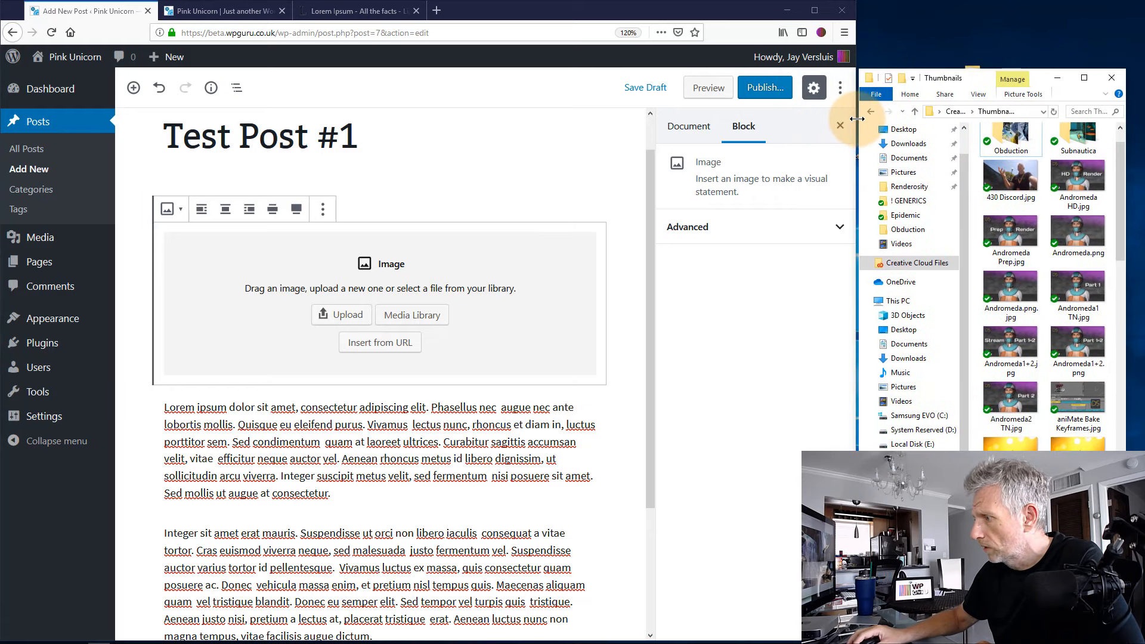
{"action": "left_click_drag", "start_coordinate": [549, 379], "coordinate": [389, 314]}
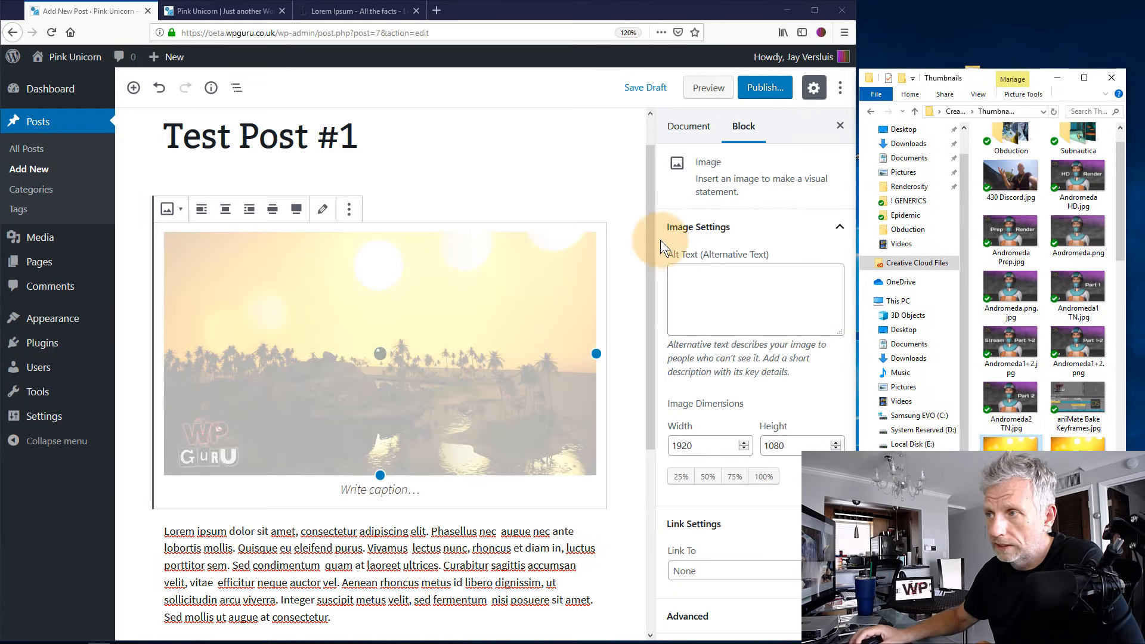
{"action": "left_click", "coordinate": [814, 10]}
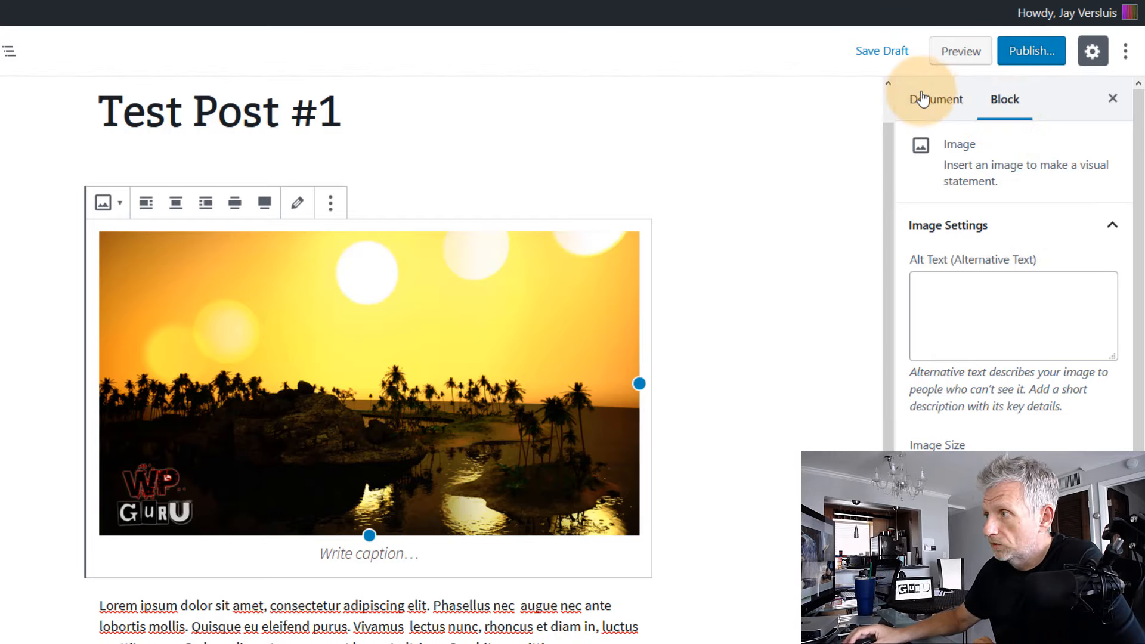
Review the post's document settings with Status & Visibility collapsed, and return to the block settings
{"action": "left_click", "coordinate": [934, 103]}
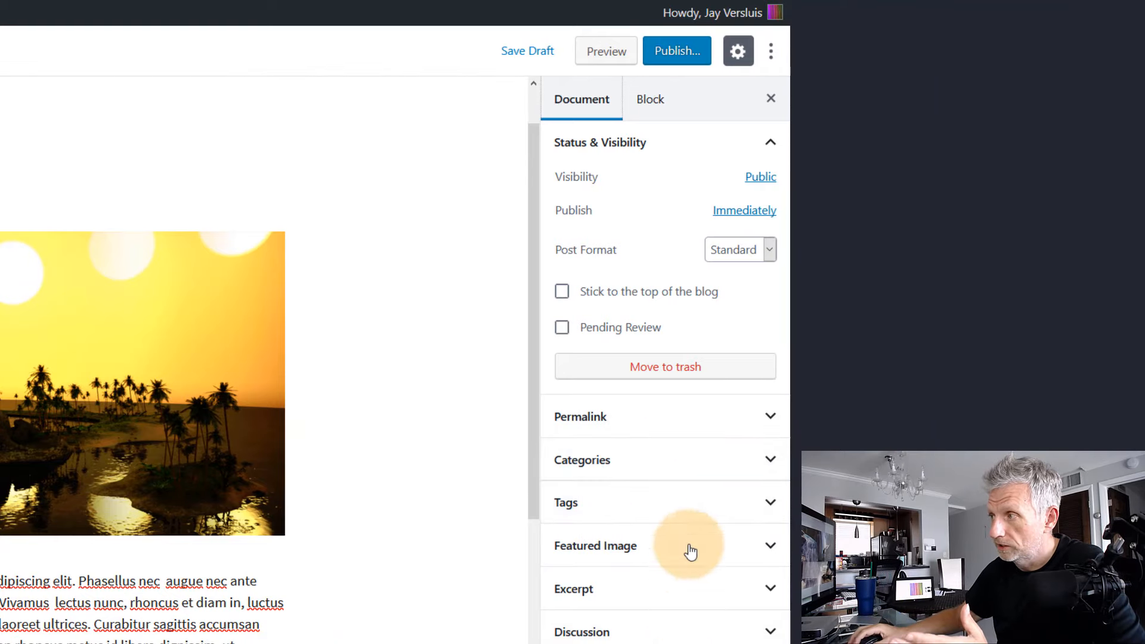
{"action": "left_click", "coordinate": [770, 144]}
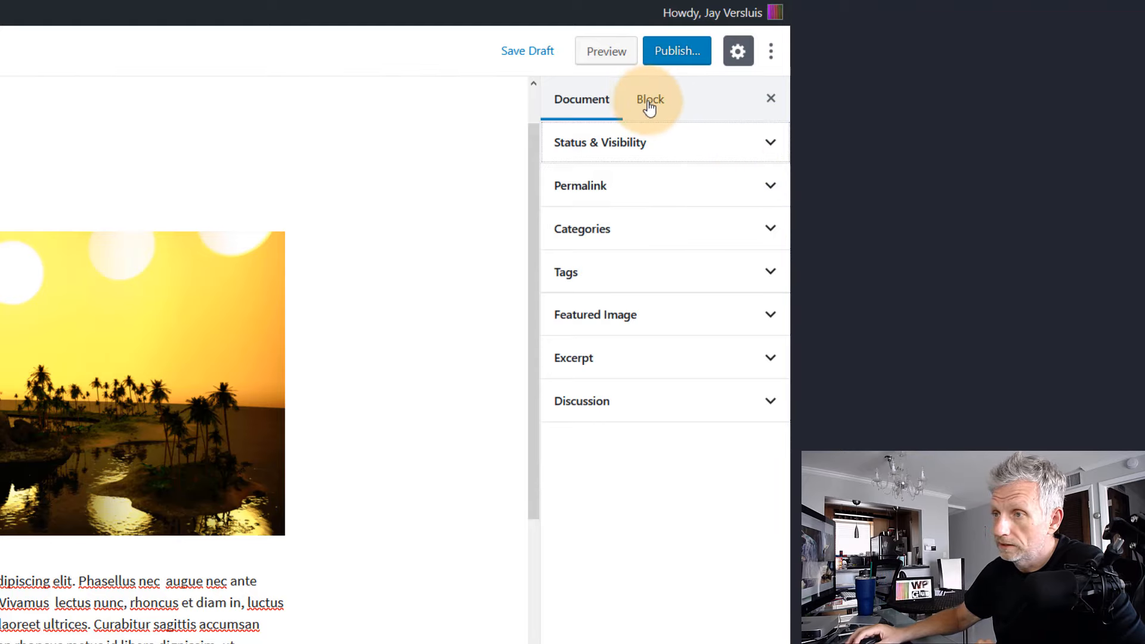
{"action": "left_click", "coordinate": [30, 123]}
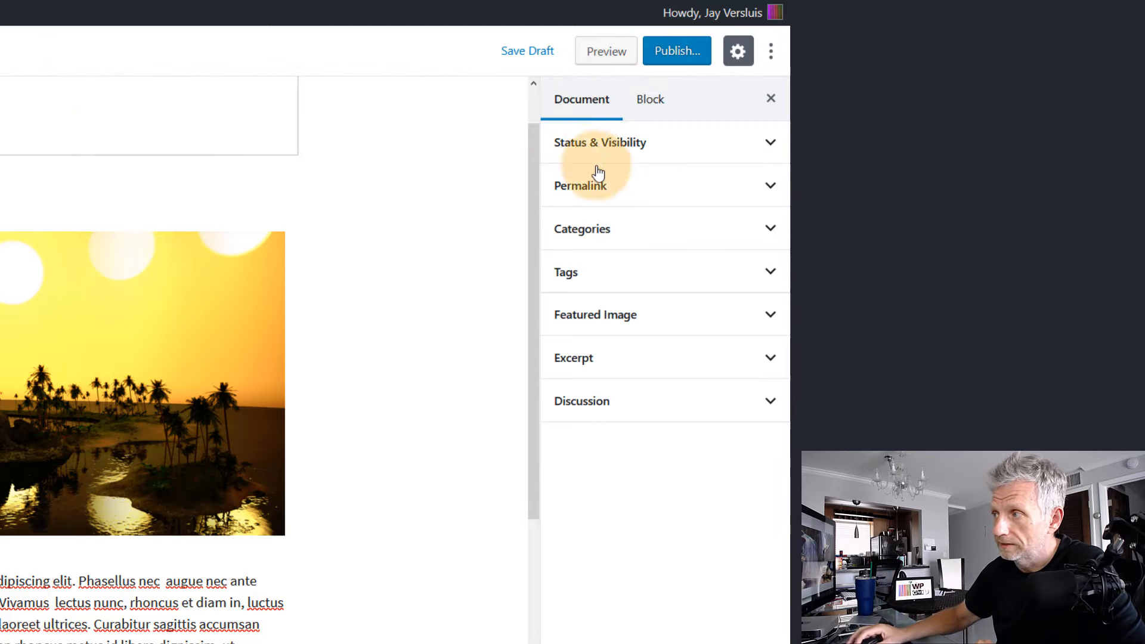
{"action": "left_click", "coordinate": [651, 102]}
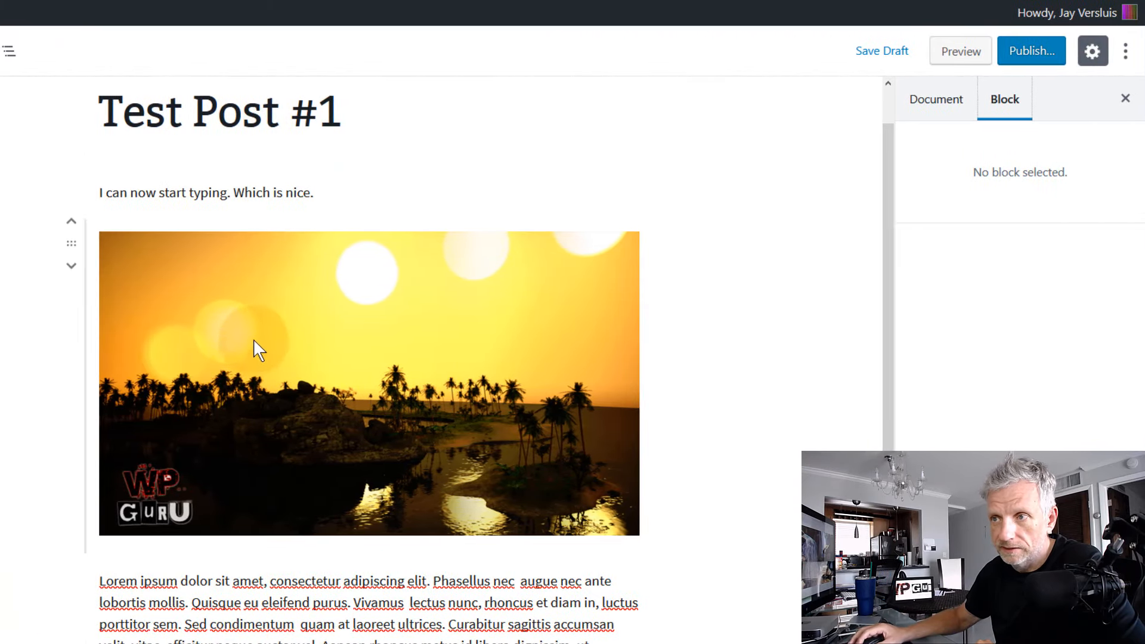
Try the Drop Cap option on the paragraph "I can now start typing. Which is nice." and turn it off again
{"action": "left_click", "coordinate": [244, 191]}
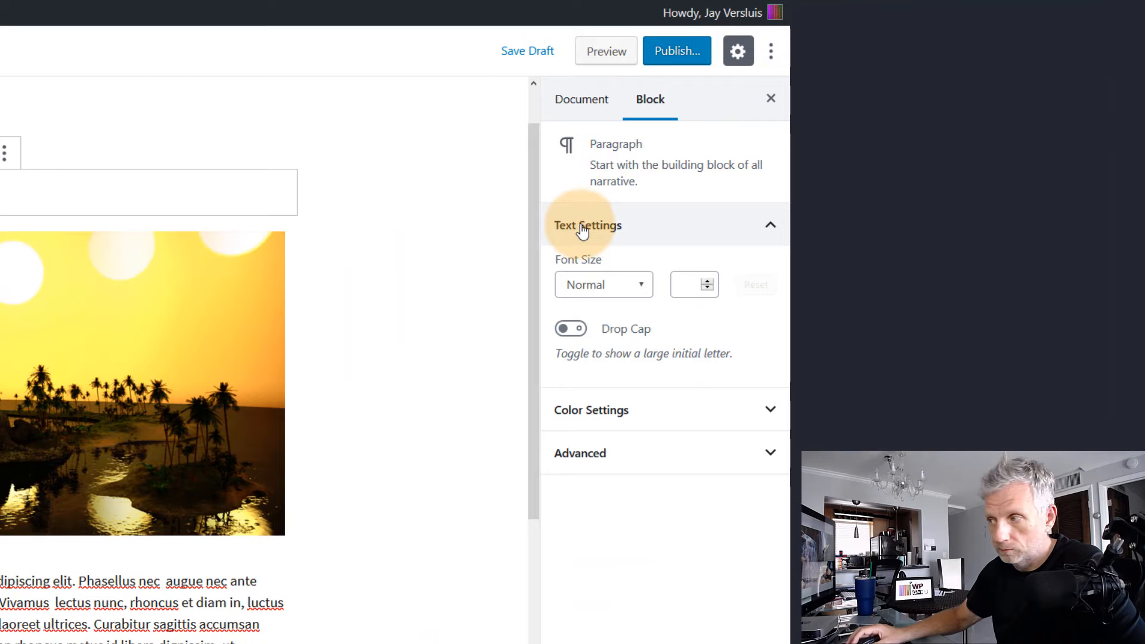
{"action": "left_click", "coordinate": [573, 332]}
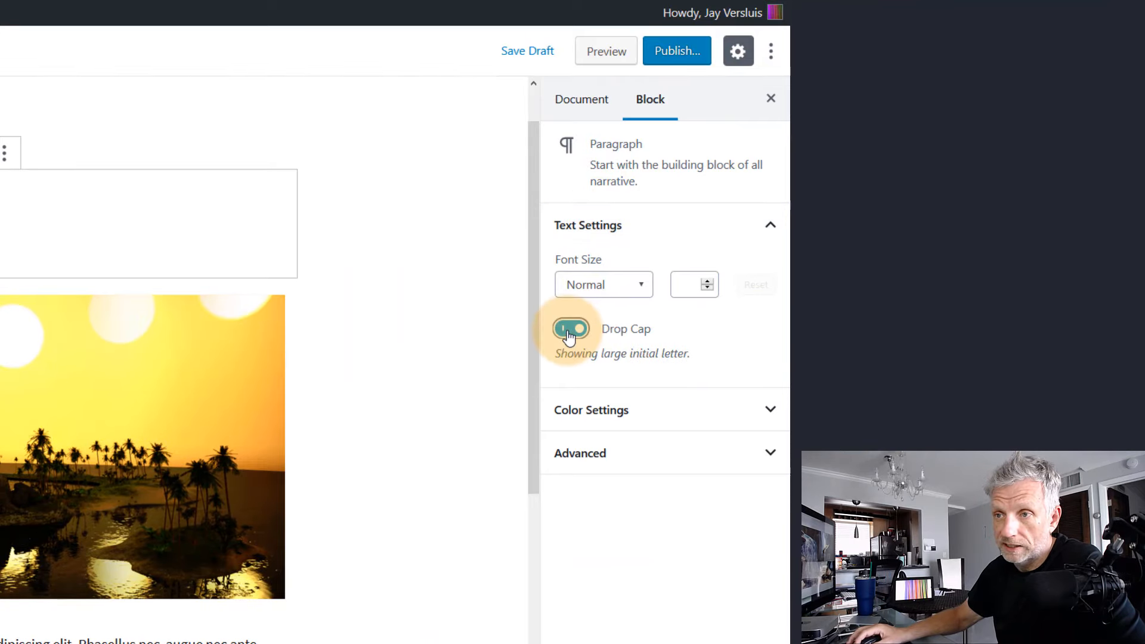
{"action": "left_click", "coordinate": [570, 331]}
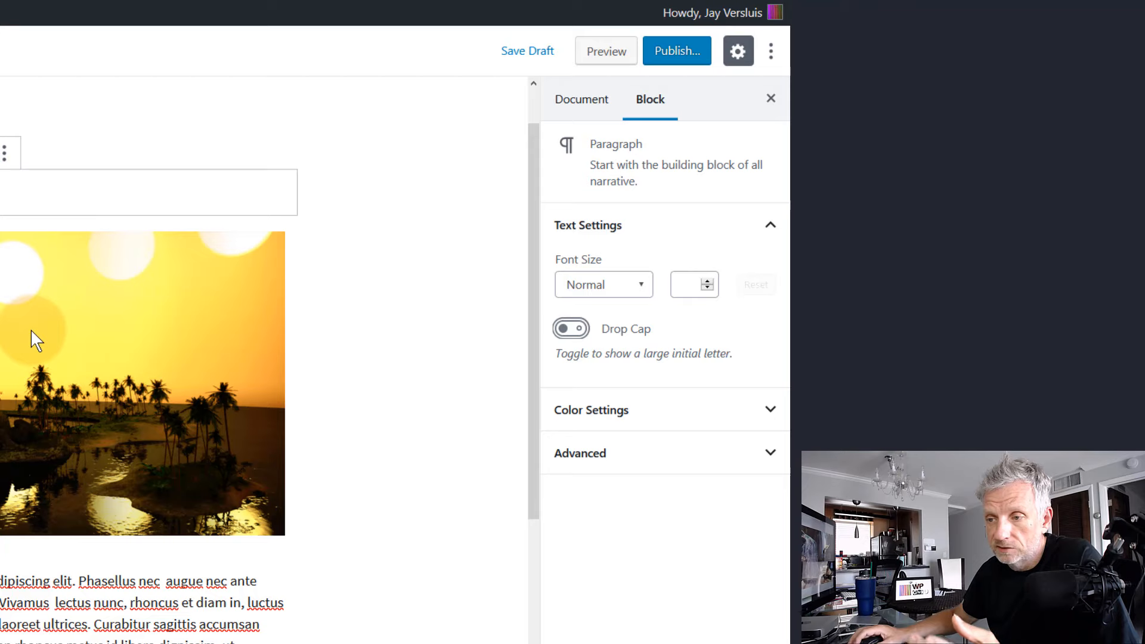
Try the Medium size on the sunset image, and set its image size to Thumbnail
{"action": "left_click", "coordinate": [5, 415]}
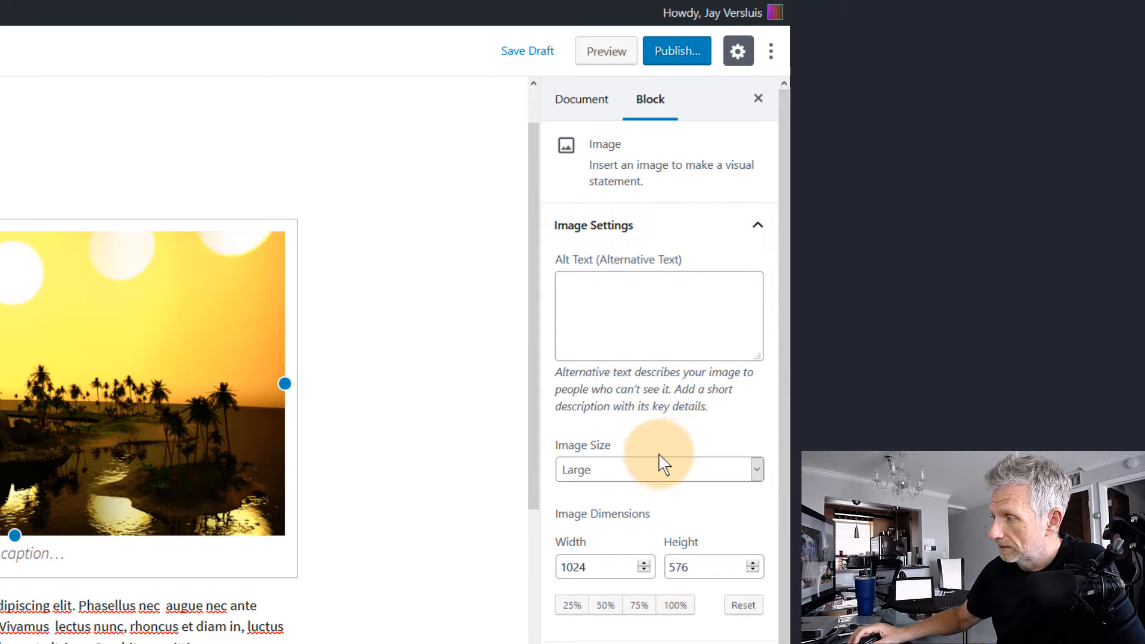
{"action": "scroll", "coordinate": [786, 477], "scroll_direction": "down", "scroll_amount": 1}
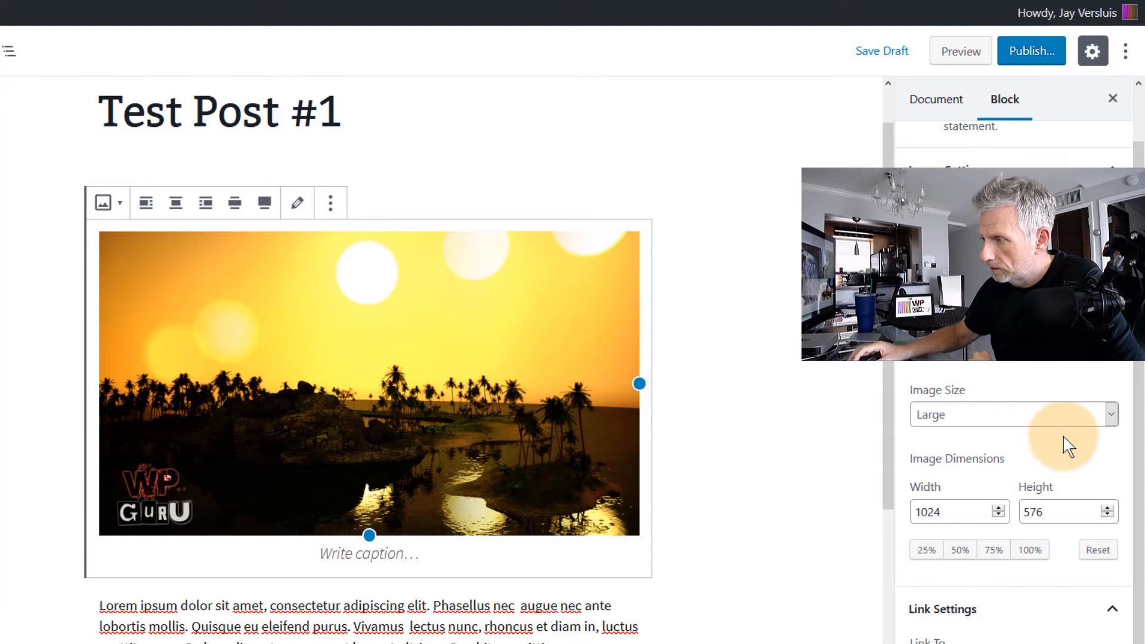
{"action": "left_click", "coordinate": [1070, 420]}
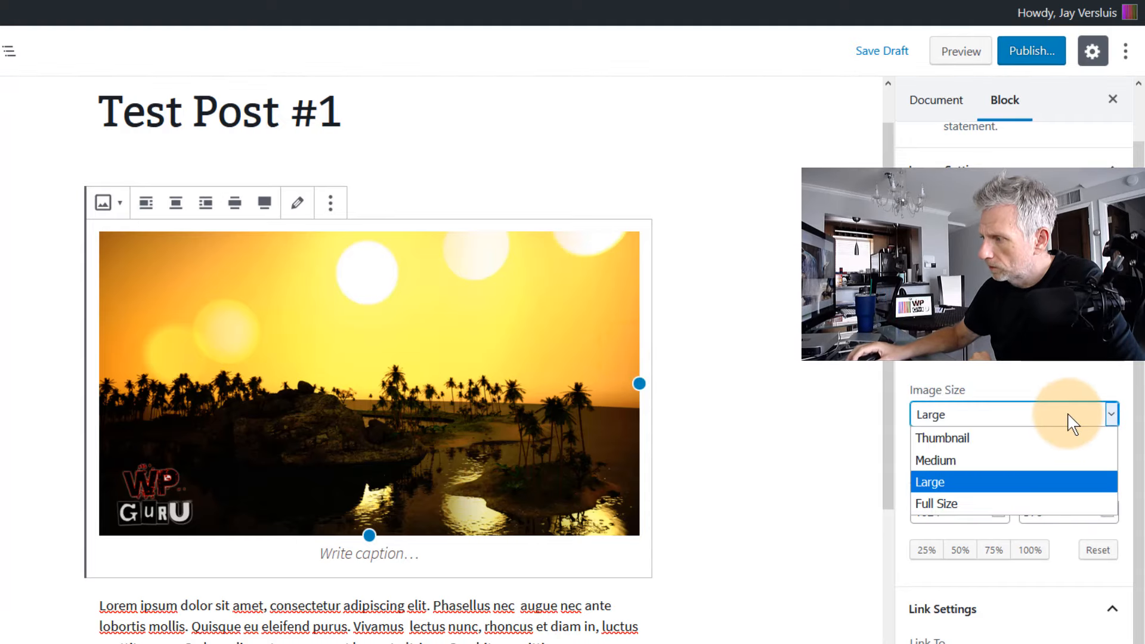
{"action": "left_click", "coordinate": [991, 460]}
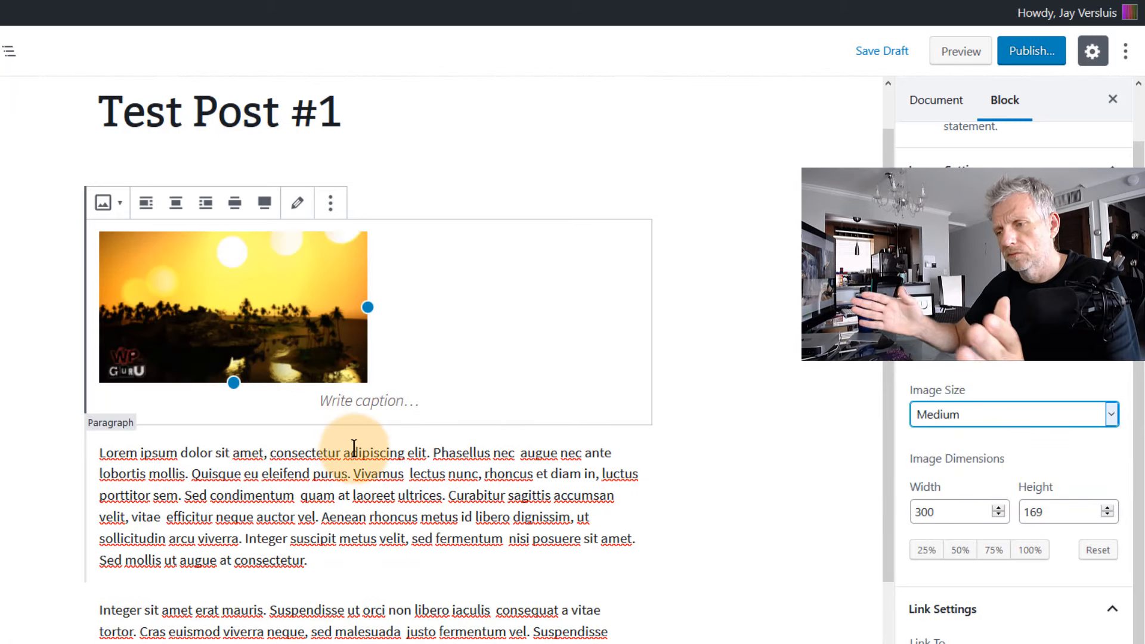
{"action": "left_click", "coordinate": [942, 416]}
{"action": "left_click", "coordinate": [942, 439]}
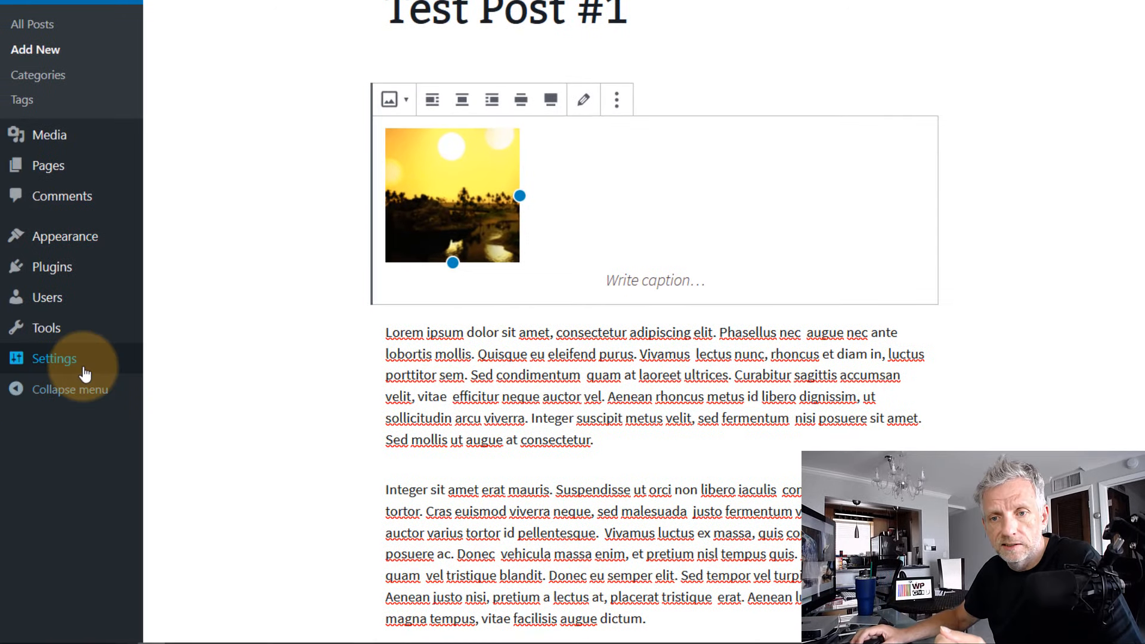
Align the sunset thumbnail to the right so the first Lorem Ipsum paragraph wraps around it
{"action": "mouse_move", "coordinate": [60, 361]}
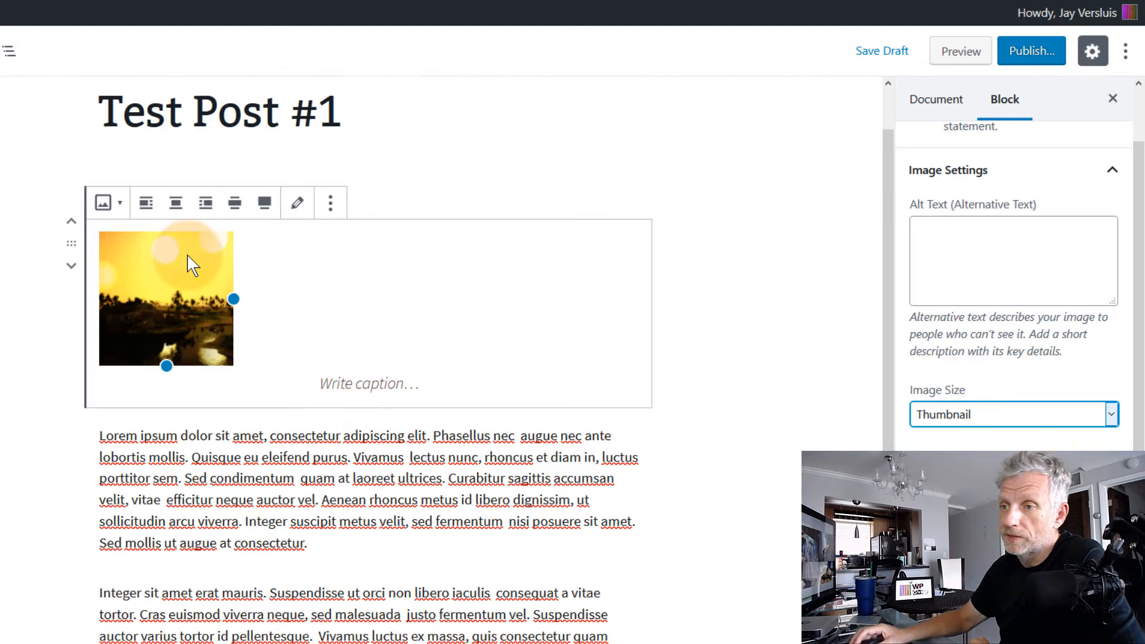
{"action": "left_click", "coordinate": [206, 203]}
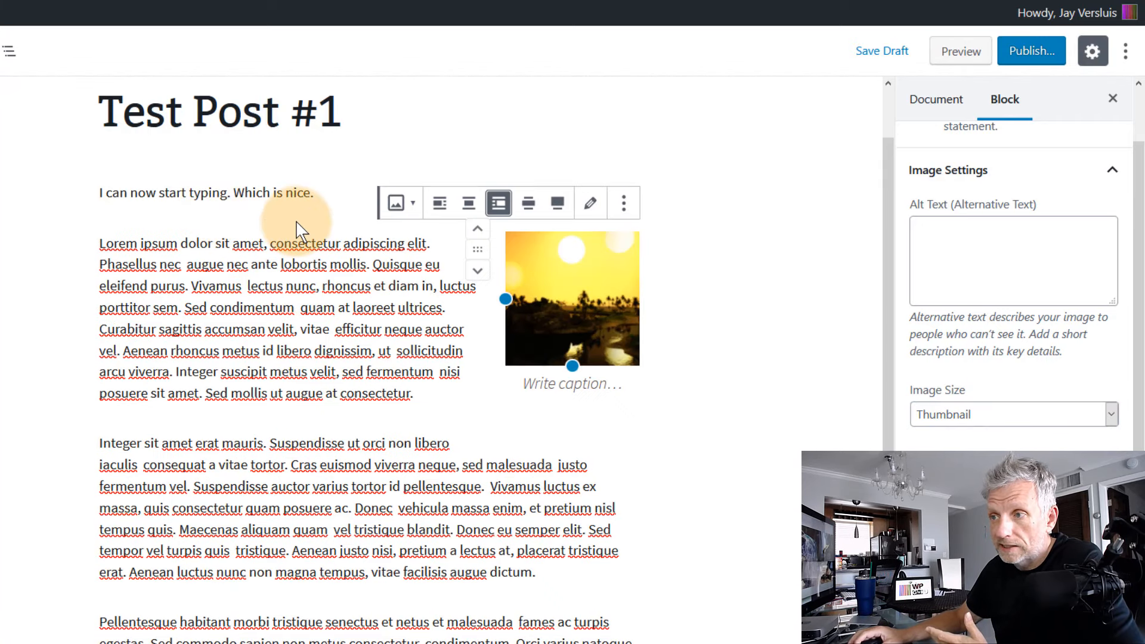
{"action": "left_click", "coordinate": [316, 286]}
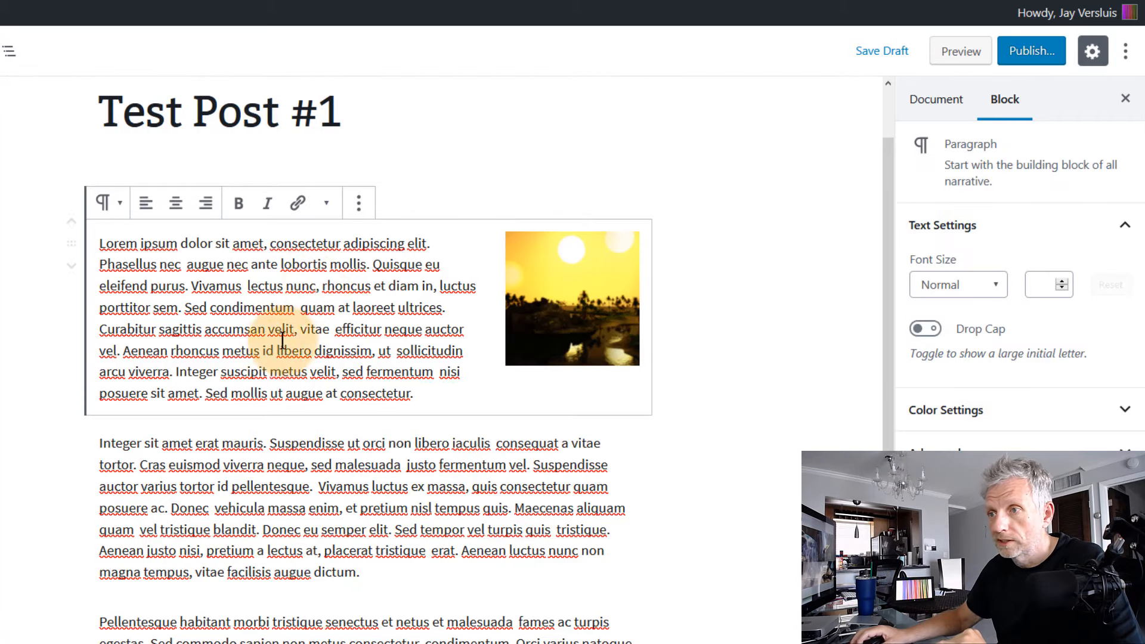
{"action": "left_click", "coordinate": [327, 478]}
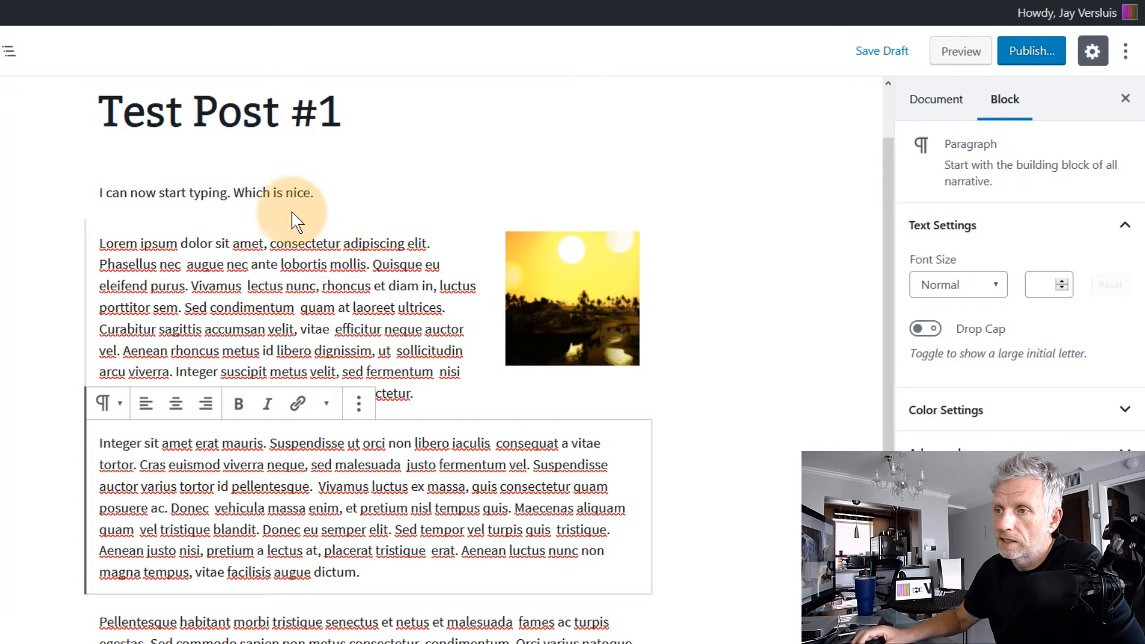
Repeat the sentence pair "I can now start typing. Which is nice." two more times at the end of the opening paragraph
{"action": "left_click", "coordinate": [340, 193]}
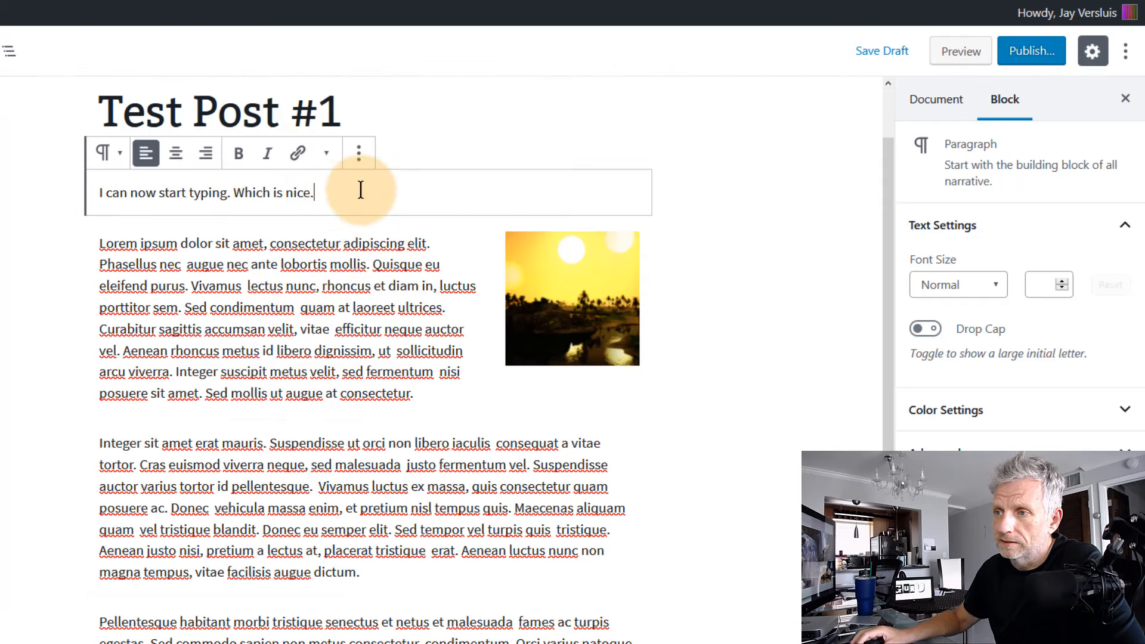
{"action": "left_click_drag", "start_coordinate": [329, 194], "coordinate": [106, 193]}
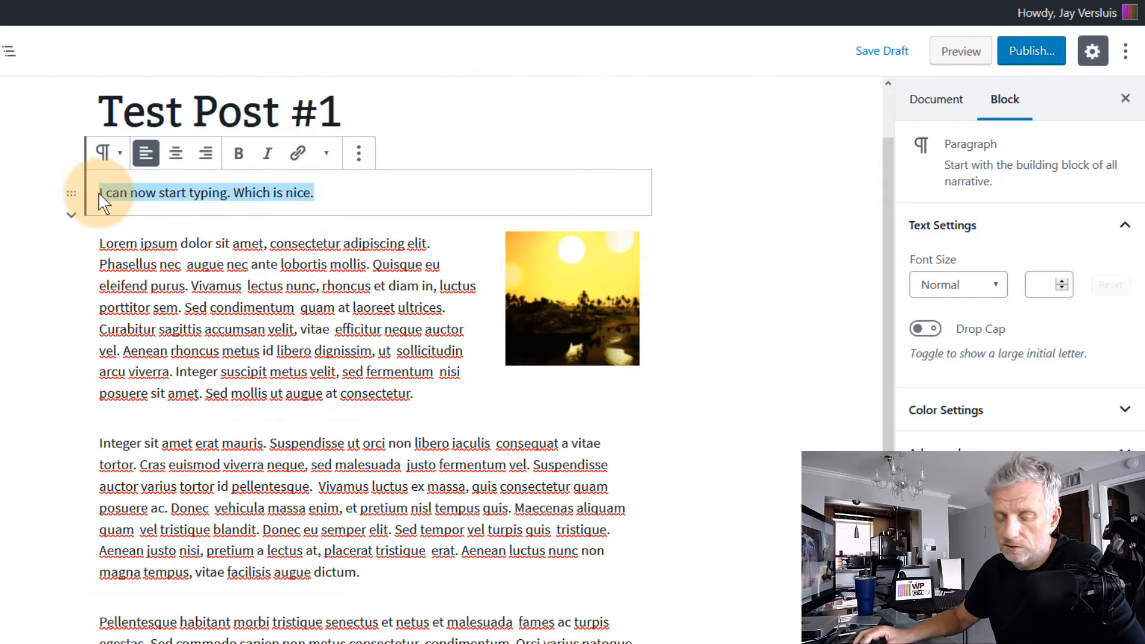
{"action": "left_click", "coordinate": [340, 193]}
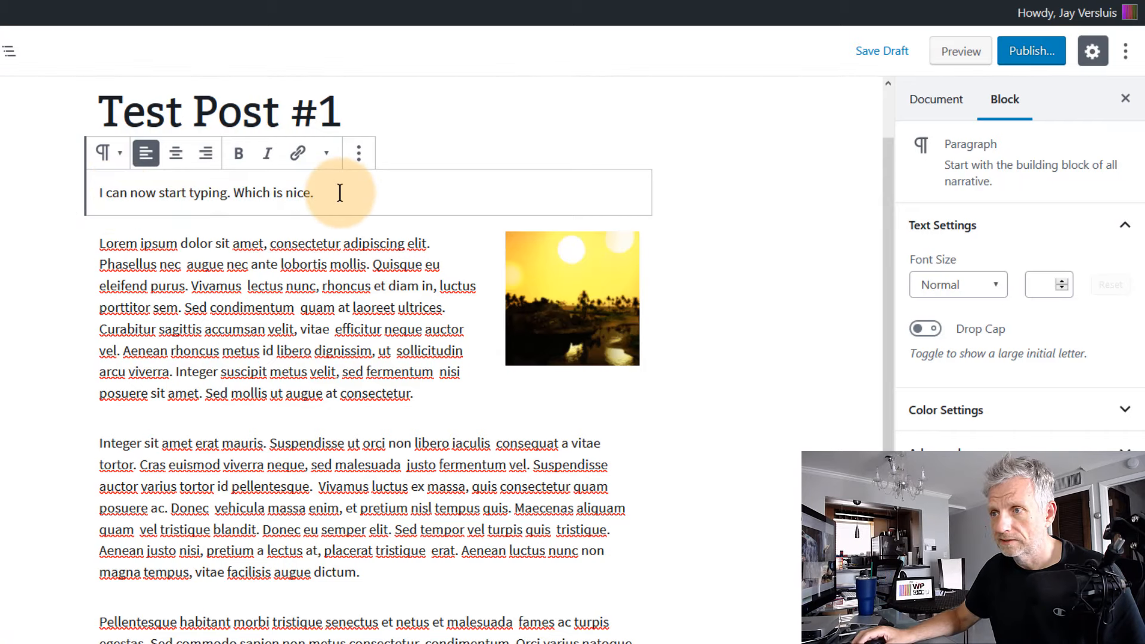
{"action": "type", "text": "I can now start typing. Which is nice."}
{"action": "type", "text": "I can now start typing. Which is nice."}
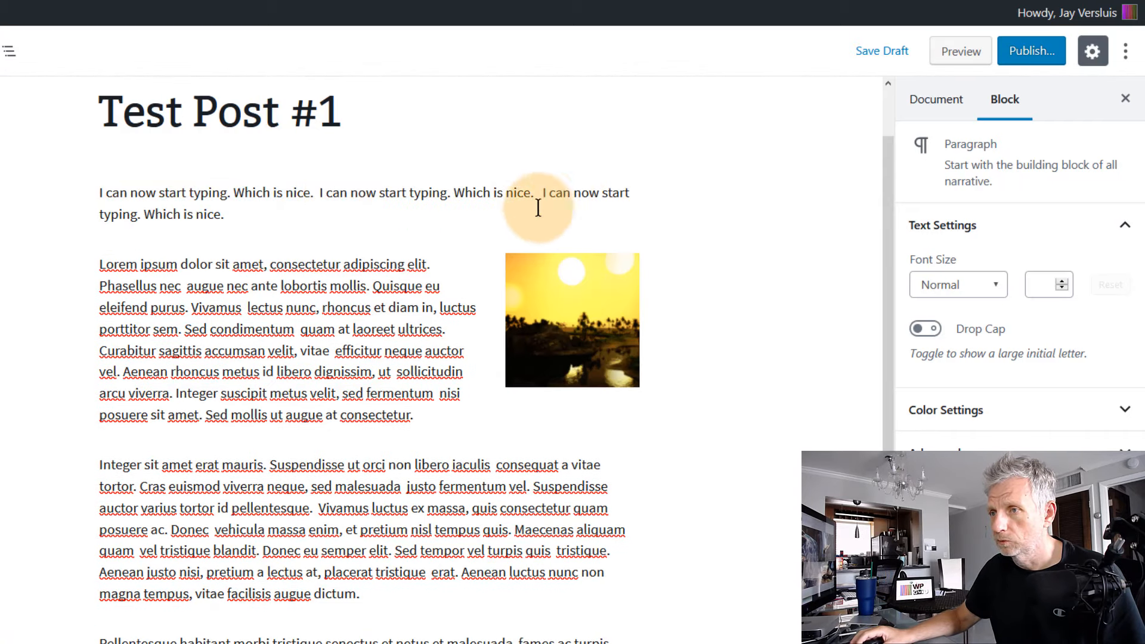
Select the opening paragraph, the Lorem Ipsum paragraphs and the sunset image in turn to examine where each block begins and ends
{"action": "left_click", "coordinate": [382, 383]}
{"action": "left_click", "coordinate": [571, 323]}
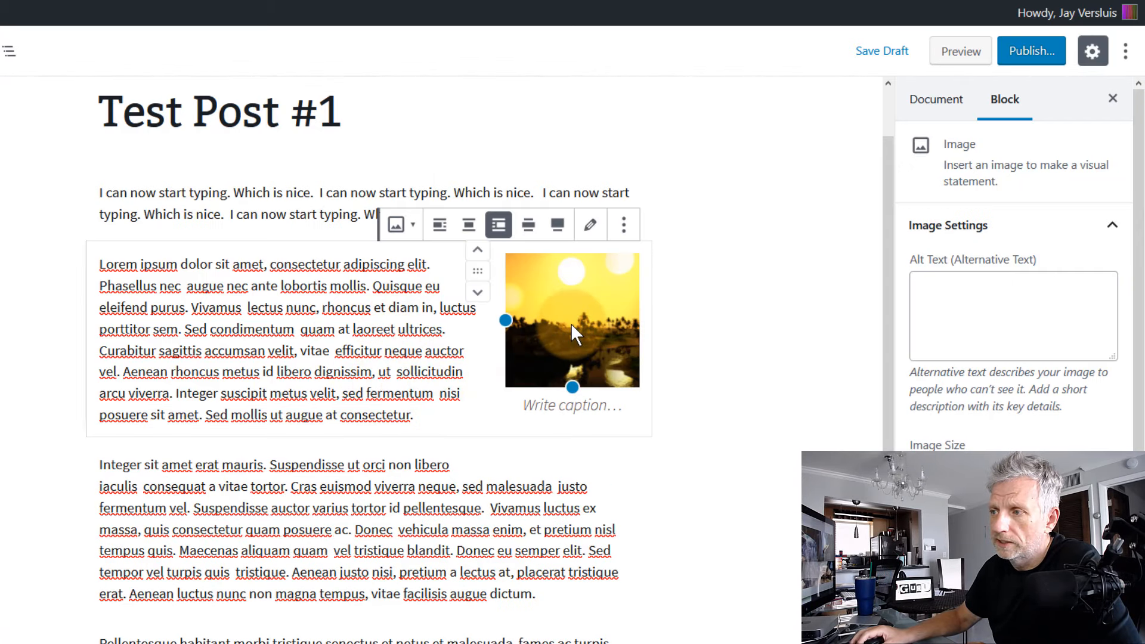
{"action": "left_click", "coordinate": [291, 487]}
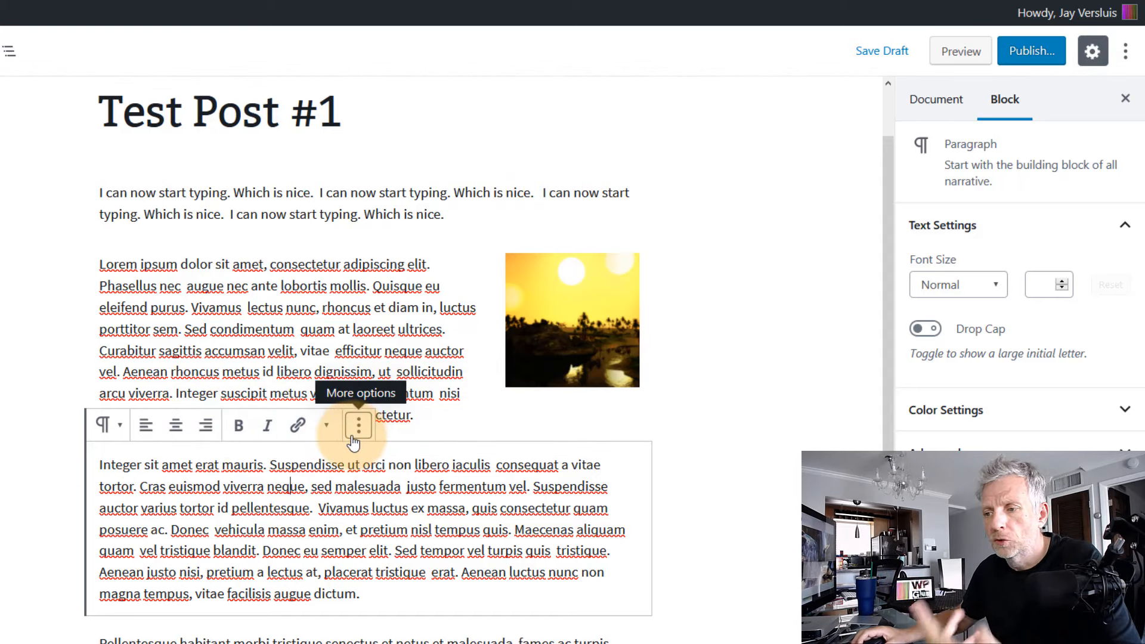
{"action": "left_click", "coordinate": [398, 298]}
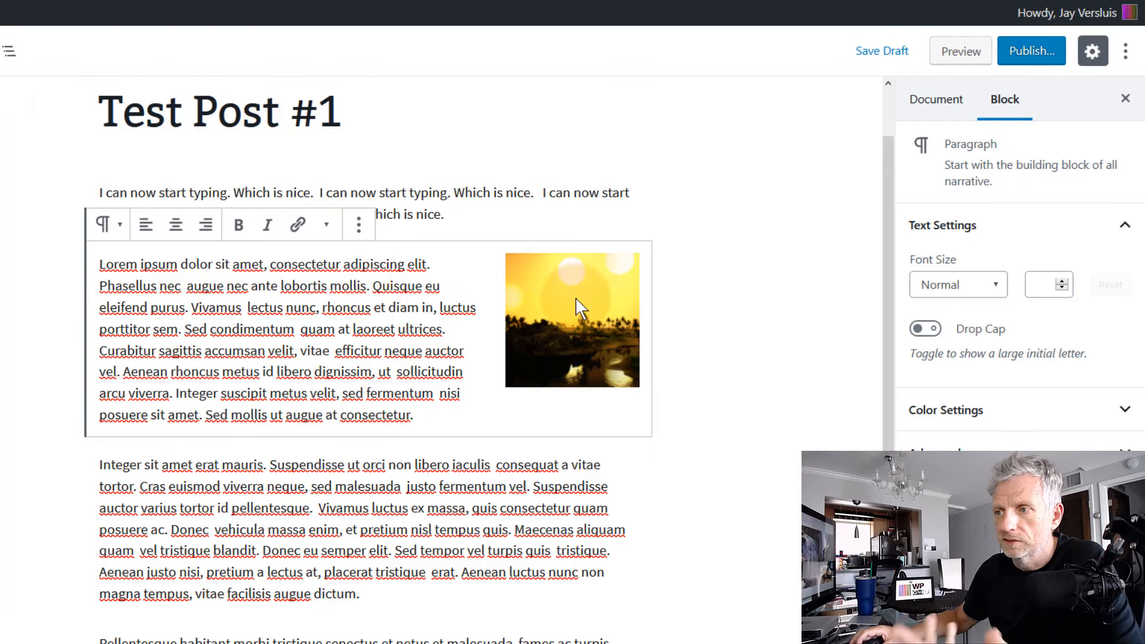
{"action": "left_click", "coordinate": [442, 193]}
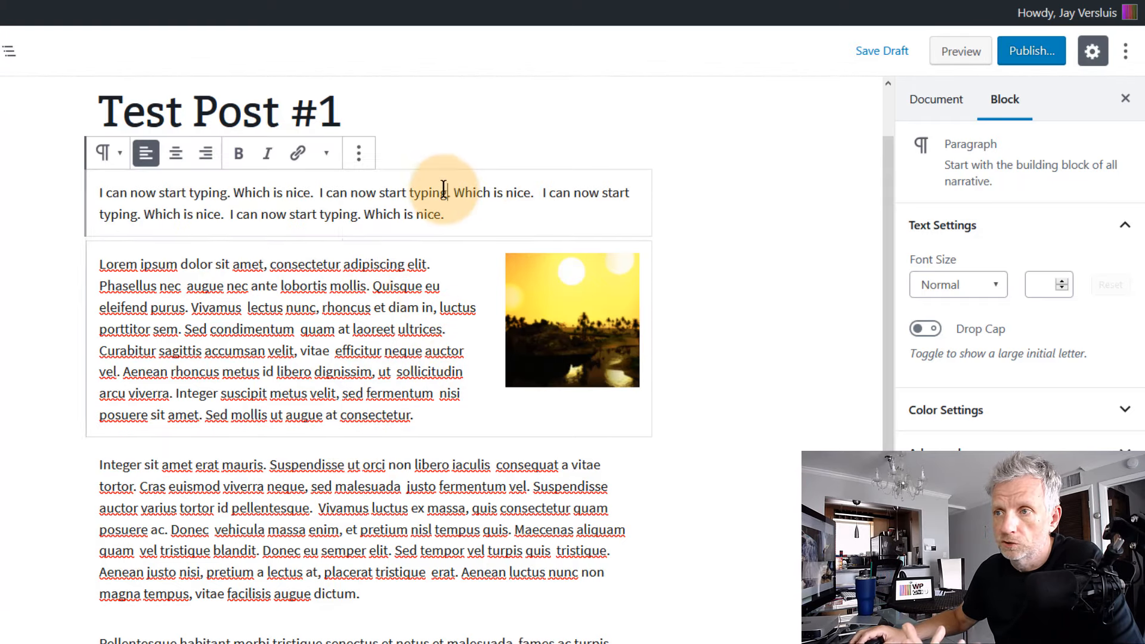
{"action": "left_click", "coordinate": [404, 293]}
{"action": "left_click", "coordinate": [396, 461]}
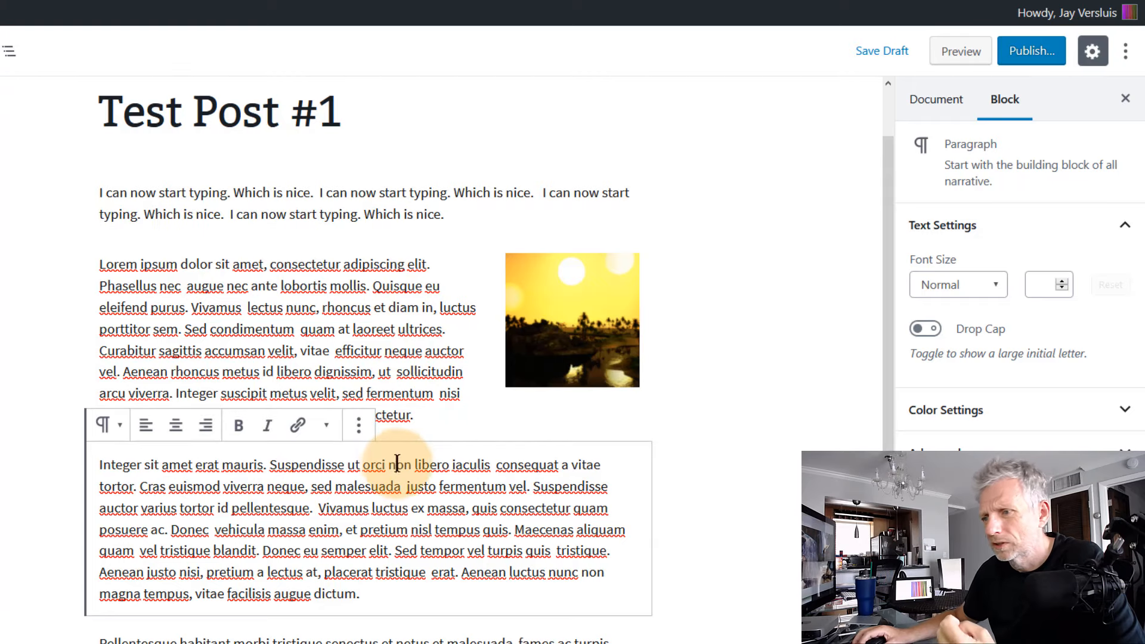
{"action": "left_click", "coordinate": [392, 329]}
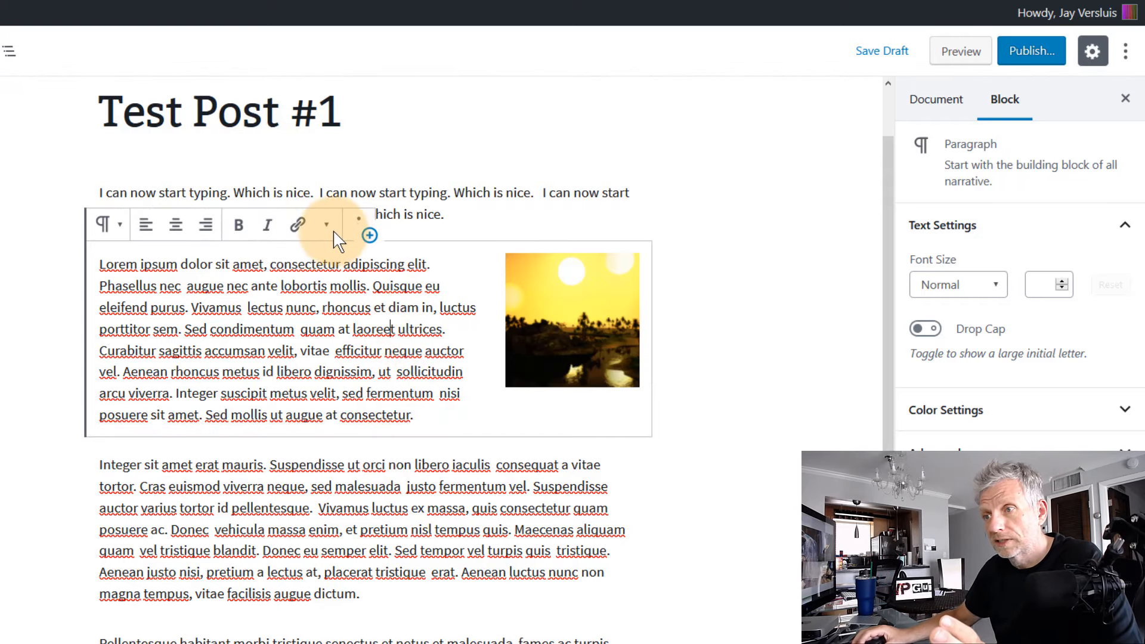
{"action": "left_click", "coordinate": [740, 531]}
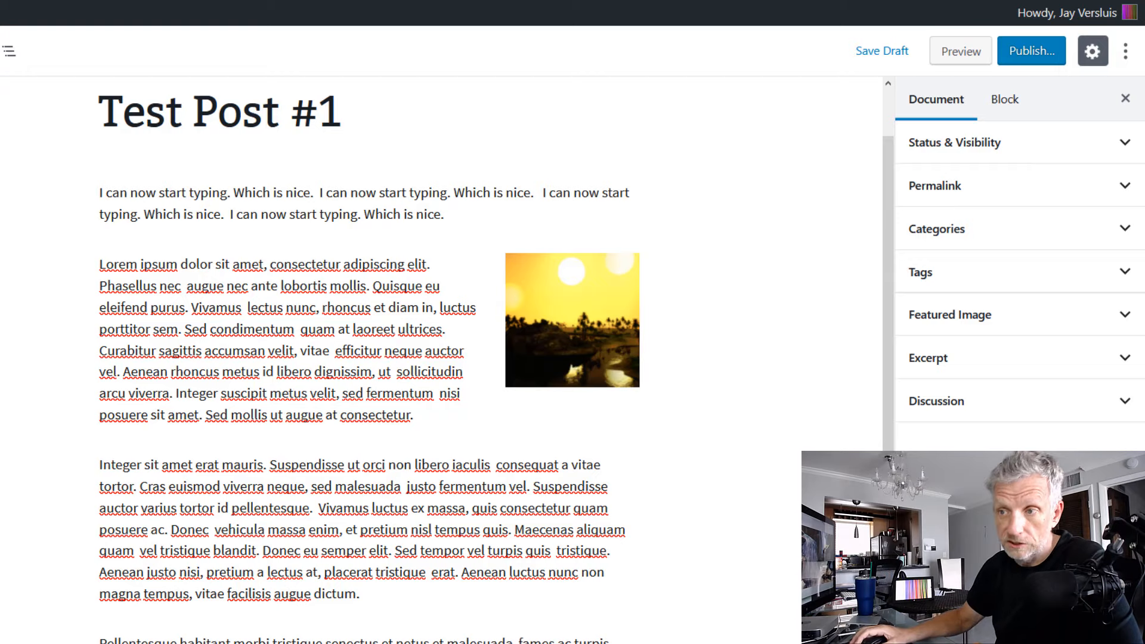
Try moving the sunset image block above the opening paragraph, and move it back down below that paragraph
{"action": "left_click", "coordinate": [255, 318]}
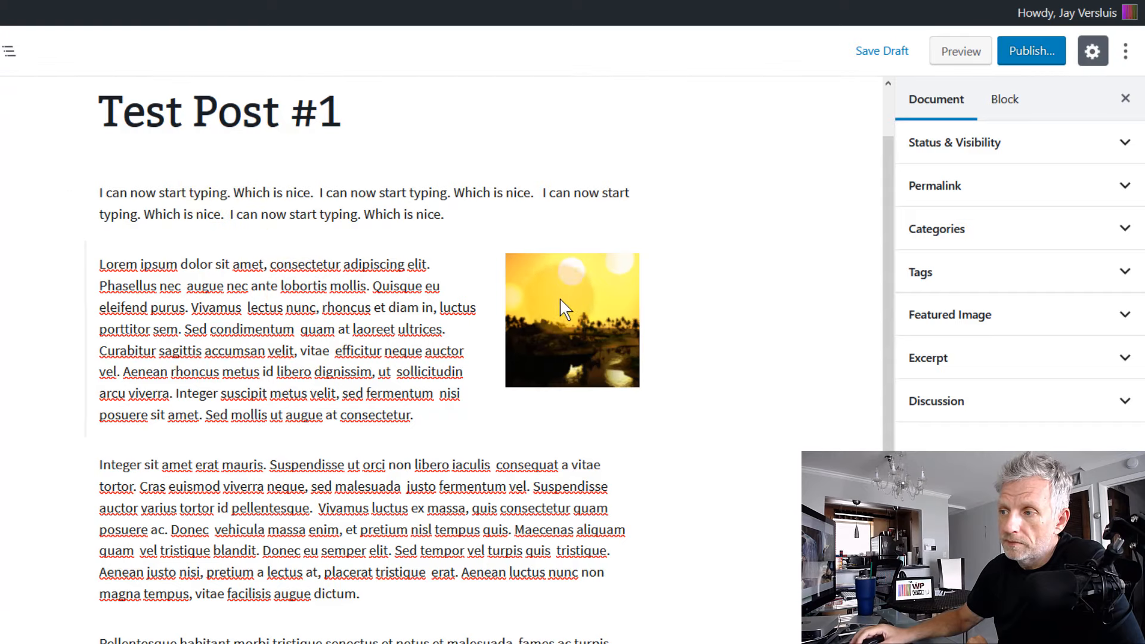
{"action": "left_click", "coordinate": [545, 179]}
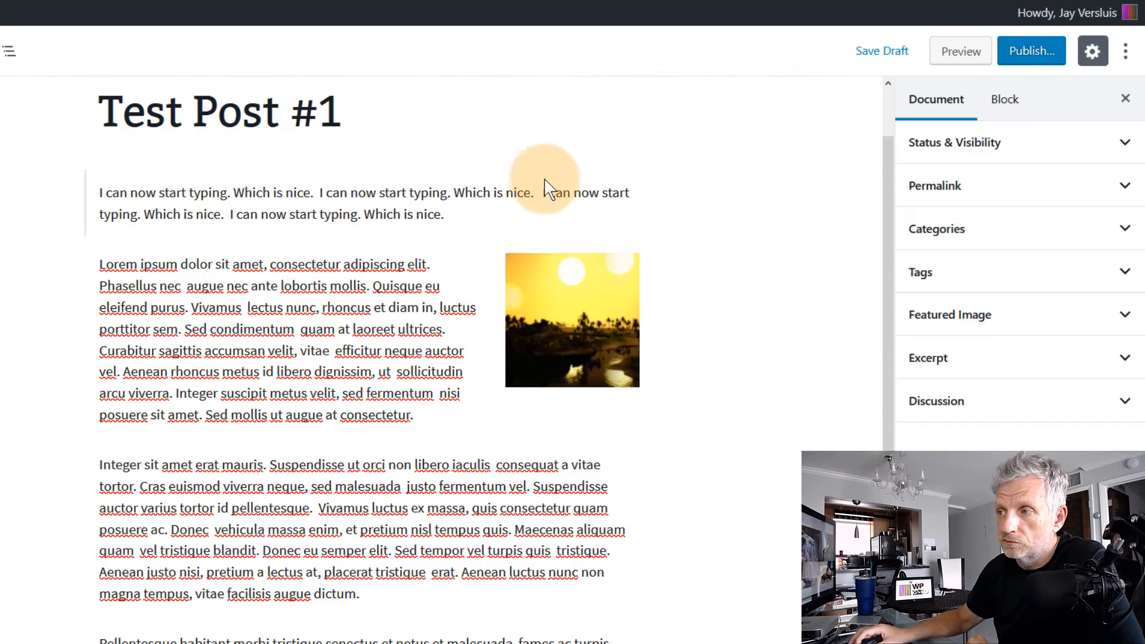
{"action": "left_click", "coordinate": [568, 313]}
{"action": "left_click", "coordinate": [477, 253]}
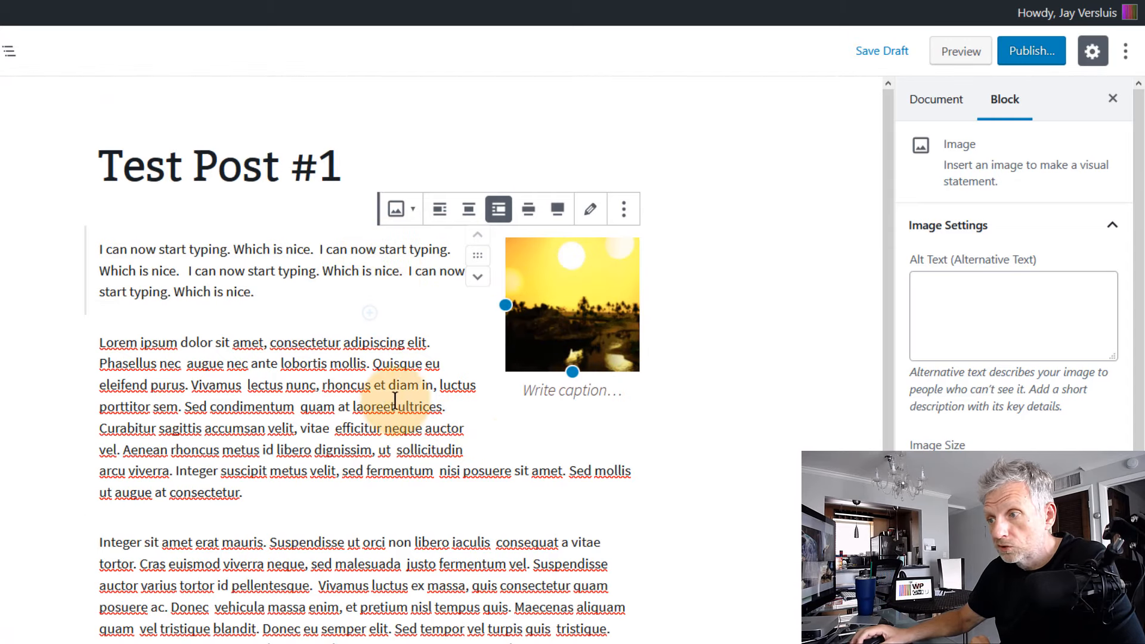
{"action": "left_click", "coordinate": [742, 483]}
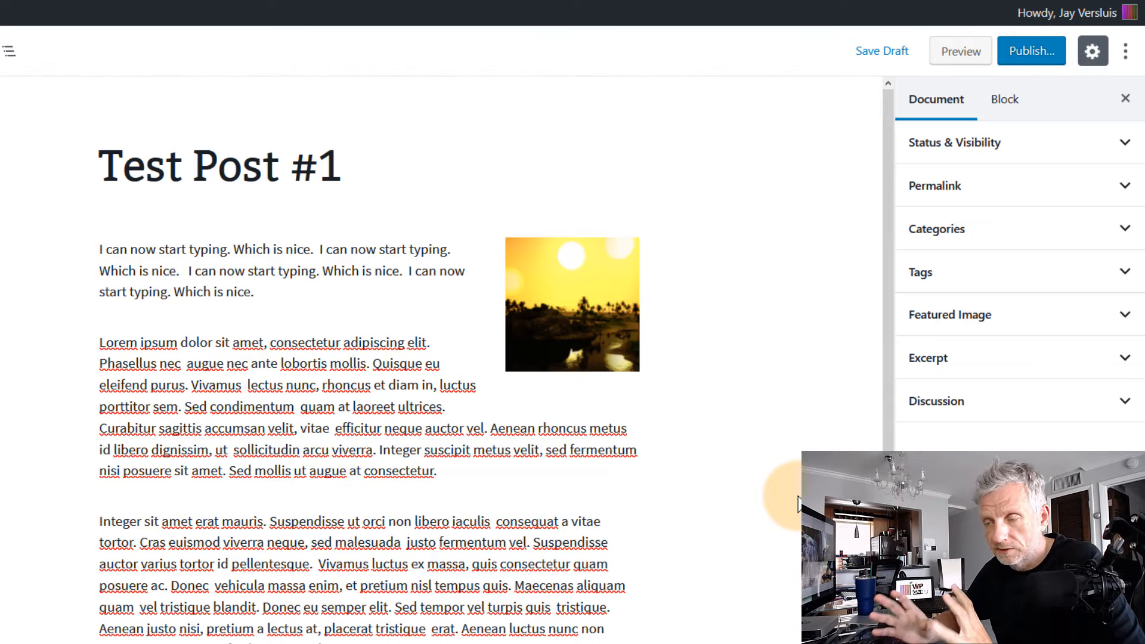
{"action": "left_click", "coordinate": [594, 313]}
{"action": "left_click", "coordinate": [478, 277]}
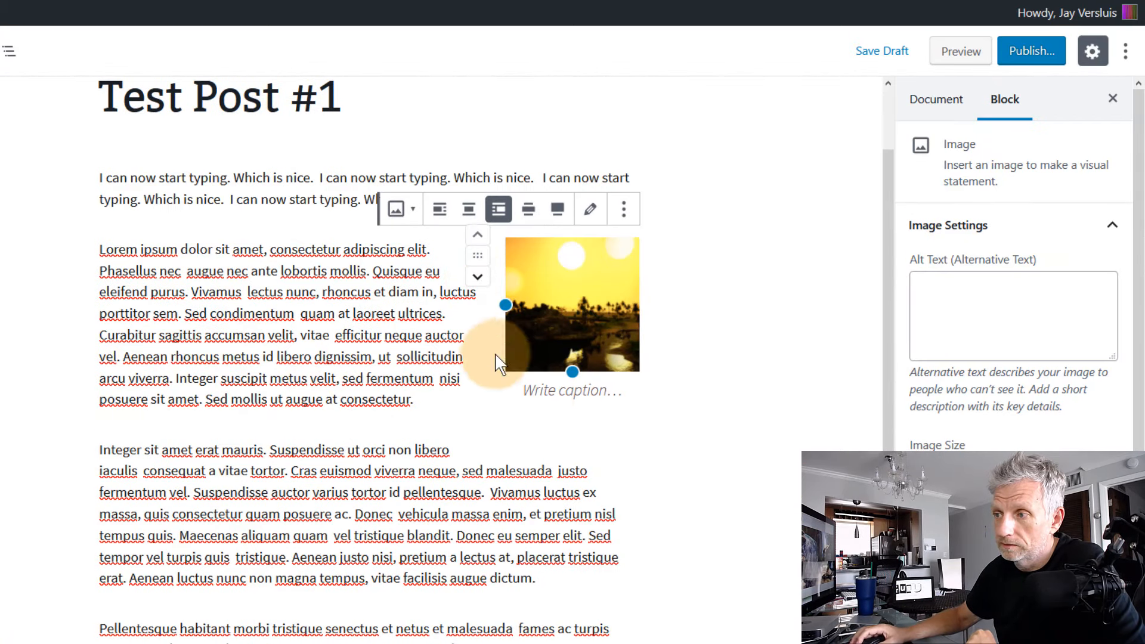
{"action": "left_click", "coordinate": [375, 401]}
{"action": "left_click", "coordinate": [682, 540]}
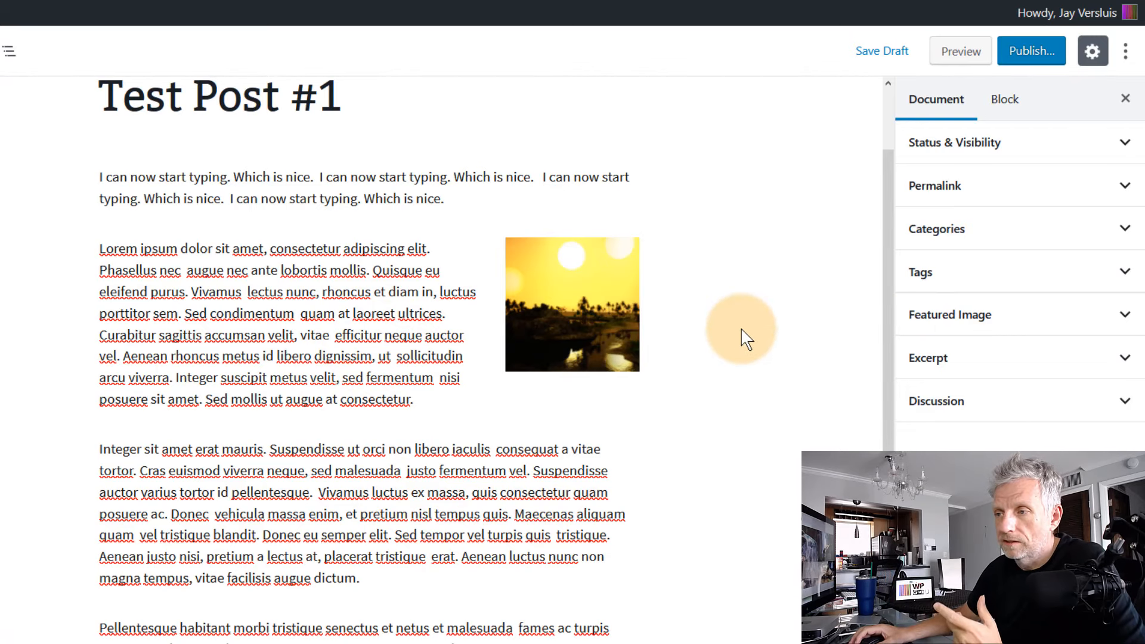
Move the paragraph starting "Lorem ipsum dolor sit amet" up one position, above the sunset image
{"action": "left_click", "coordinate": [129, 270]}
{"action": "left_click", "coordinate": [72, 230]}
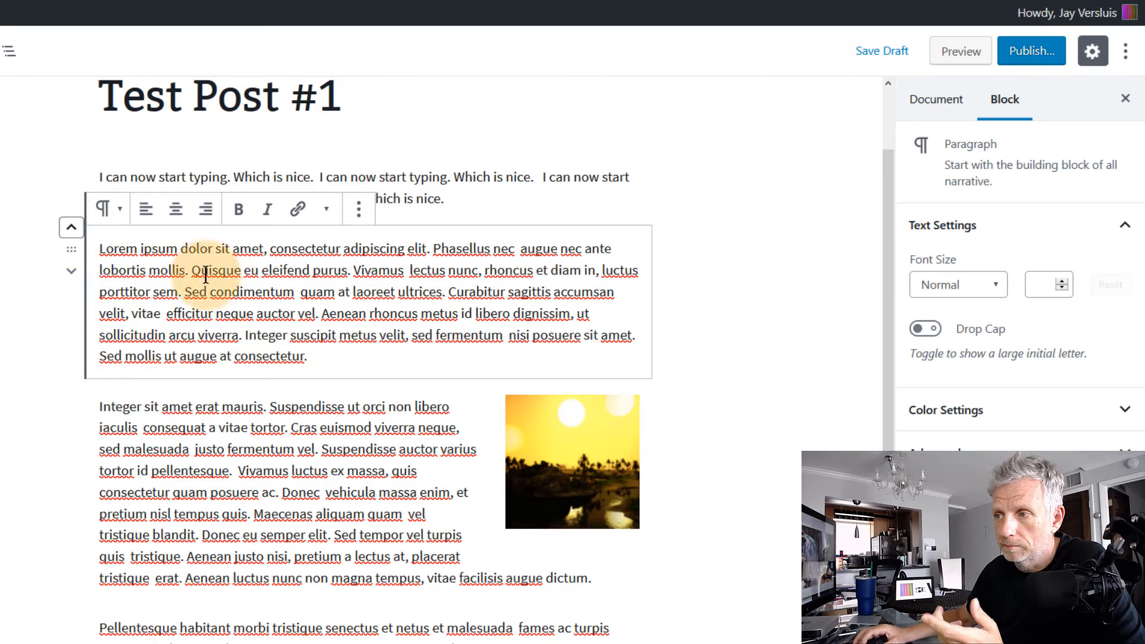
{"action": "left_click", "coordinate": [818, 520]}
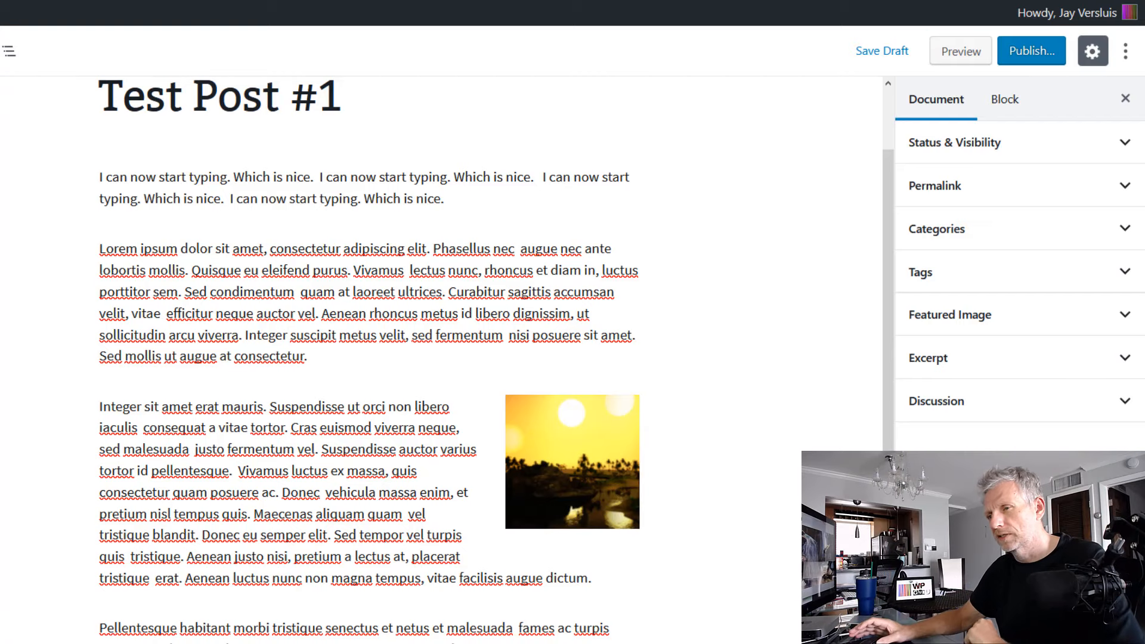
Align the sunset image to the left and move it up one position, before the first Lorem Ipsum paragraph
{"action": "left_click", "coordinate": [587, 442]}
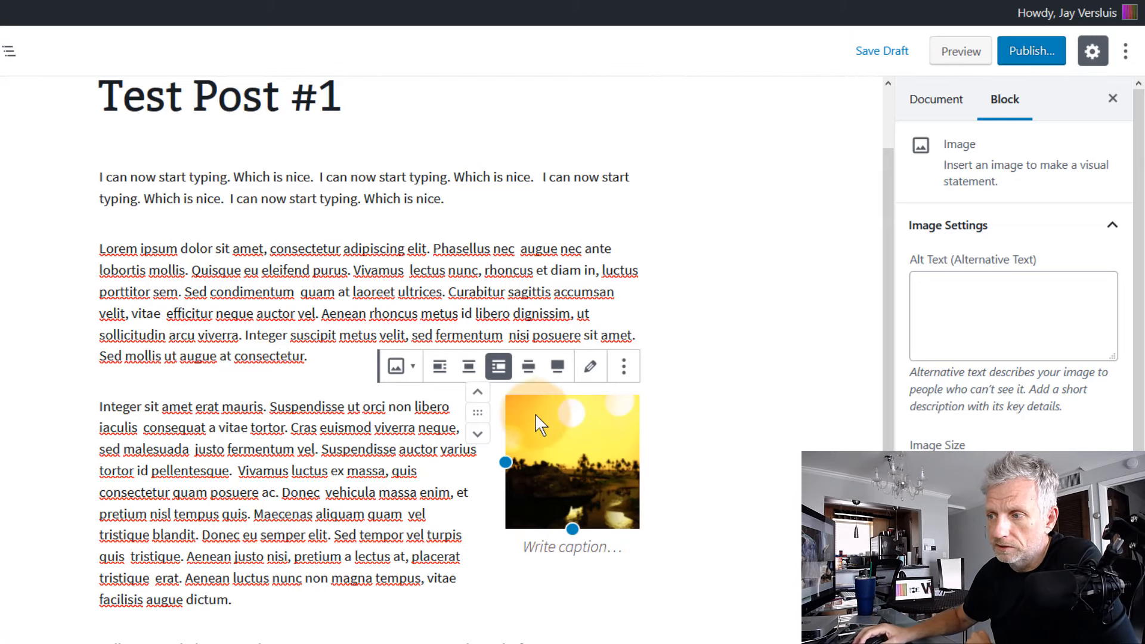
{"action": "left_click", "coordinate": [440, 365]}
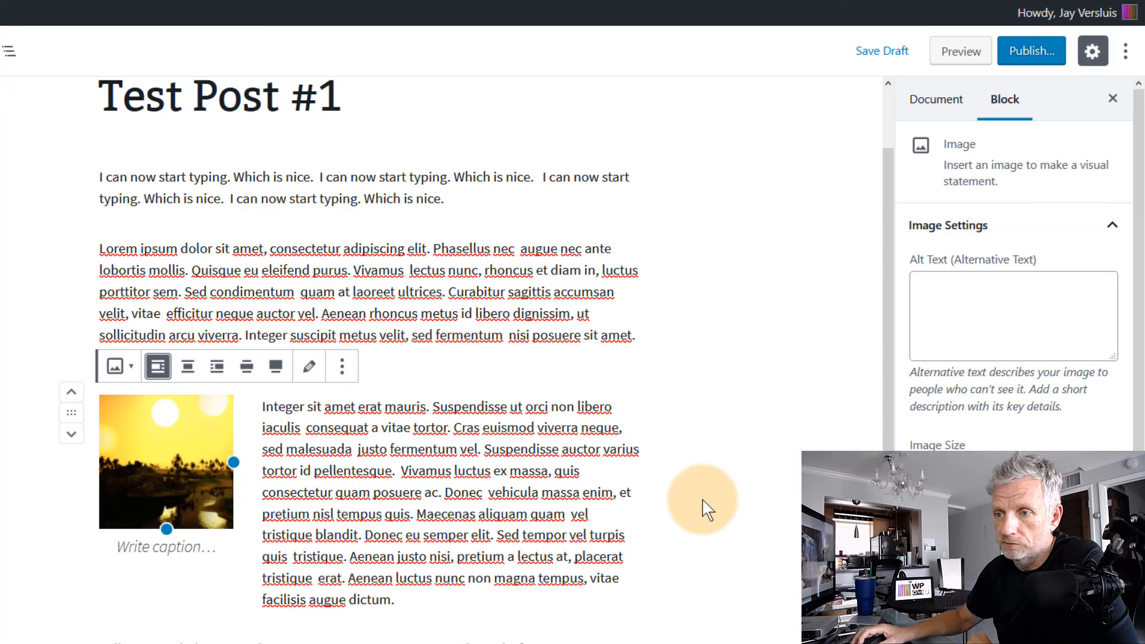
{"action": "left_click", "coordinate": [71, 392]}
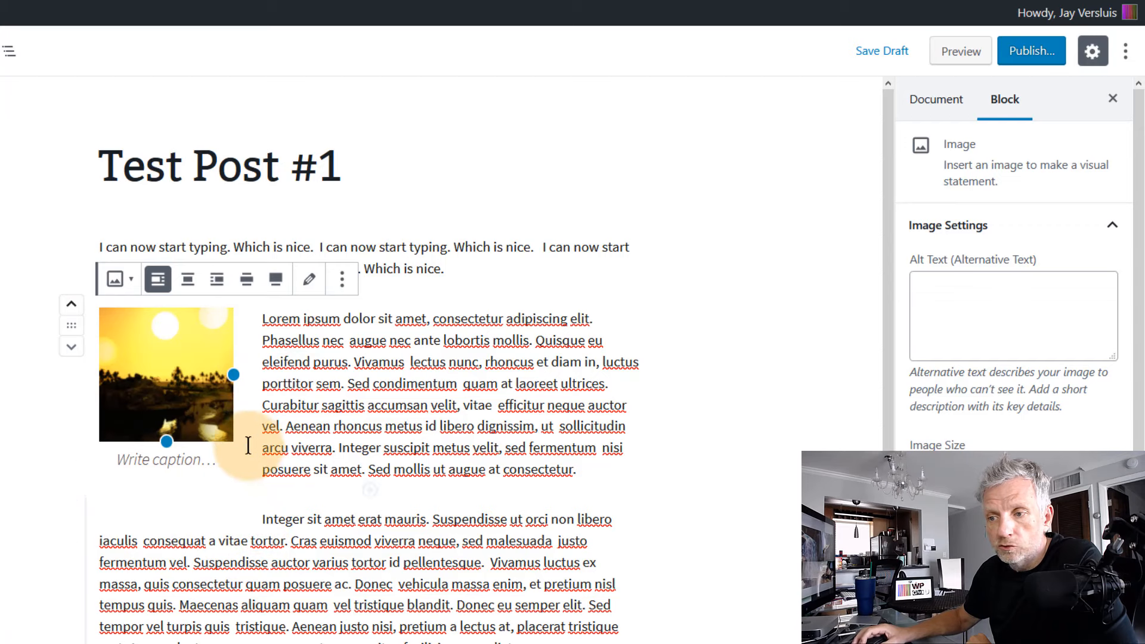
{"action": "left_click", "coordinate": [790, 467]}
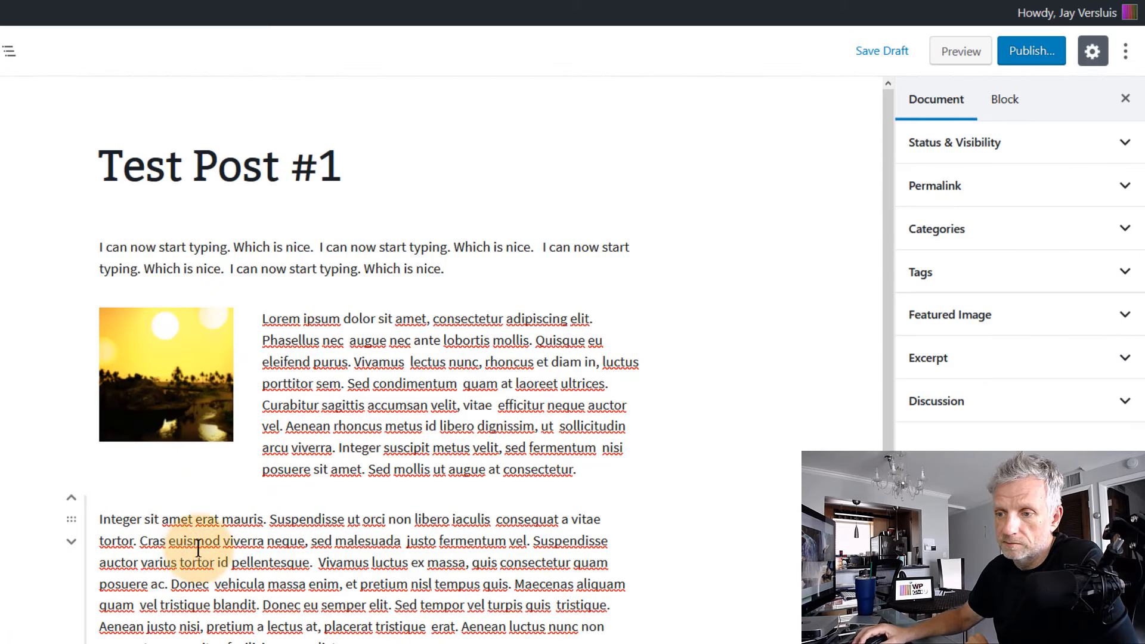
{"action": "left_click", "coordinate": [265, 470]}
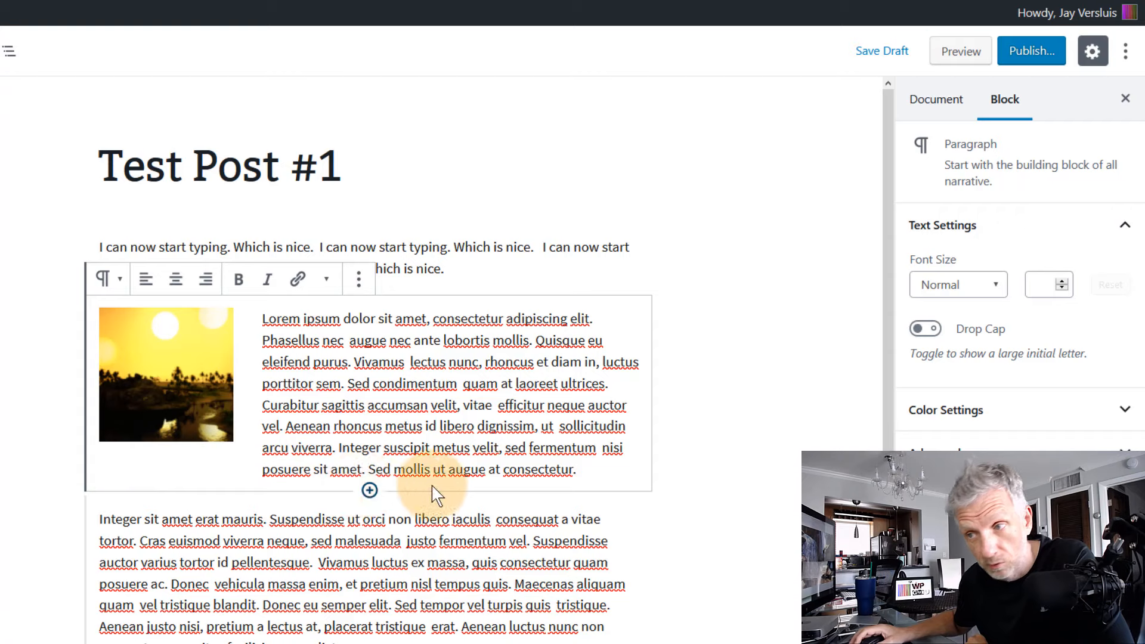
{"action": "left_click", "coordinate": [745, 544]}
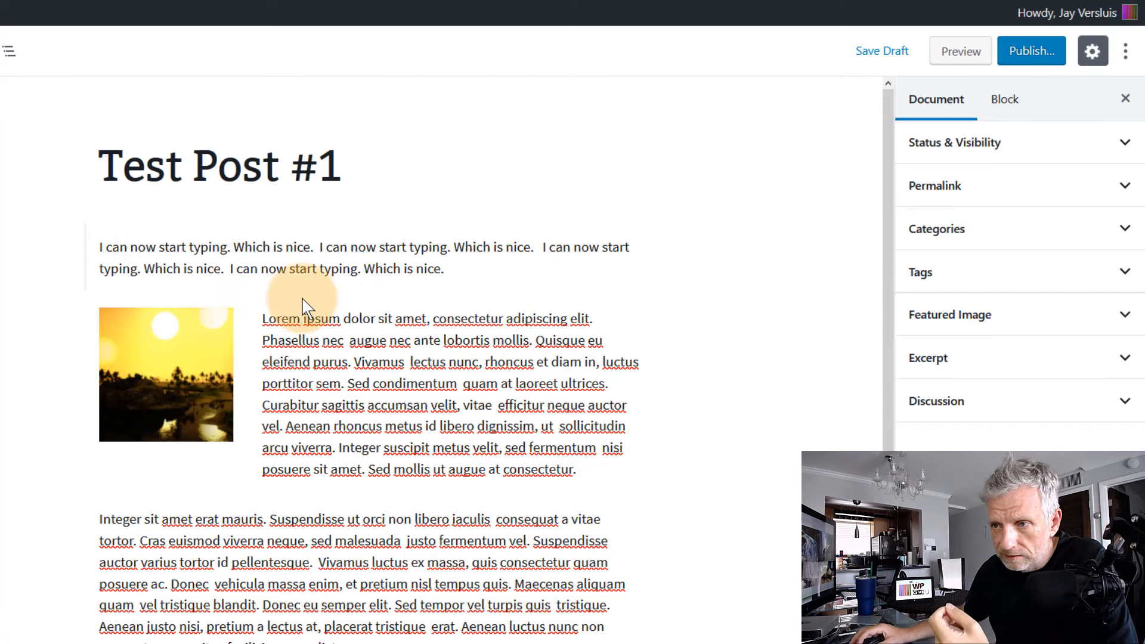
Align the sunset image to the right of the first Lorem Ipsum paragraph
{"action": "left_click", "coordinate": [170, 385]}
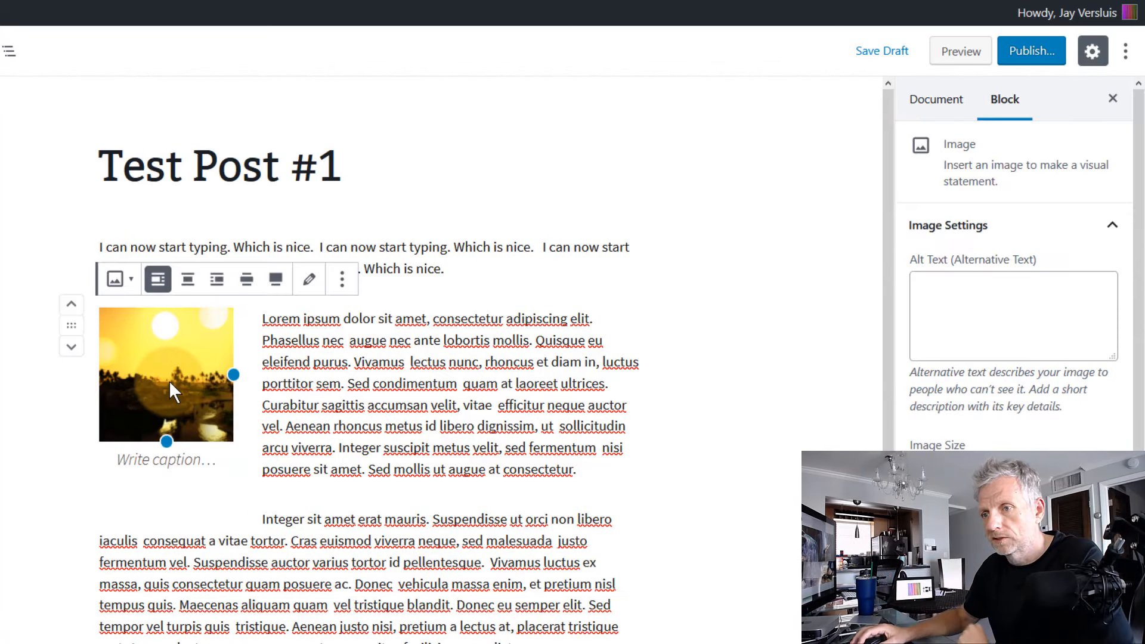
{"action": "left_click", "coordinate": [216, 279]}
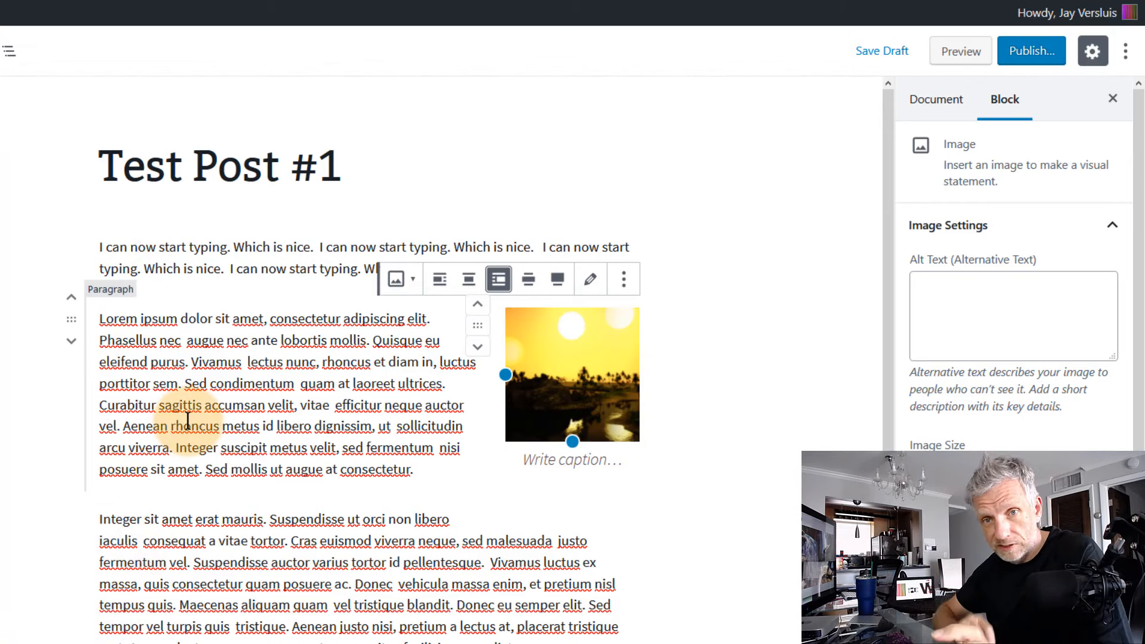
{"action": "scroll", "coordinate": [245, 404], "scroll_direction": "down", "scroll_amount": 1}
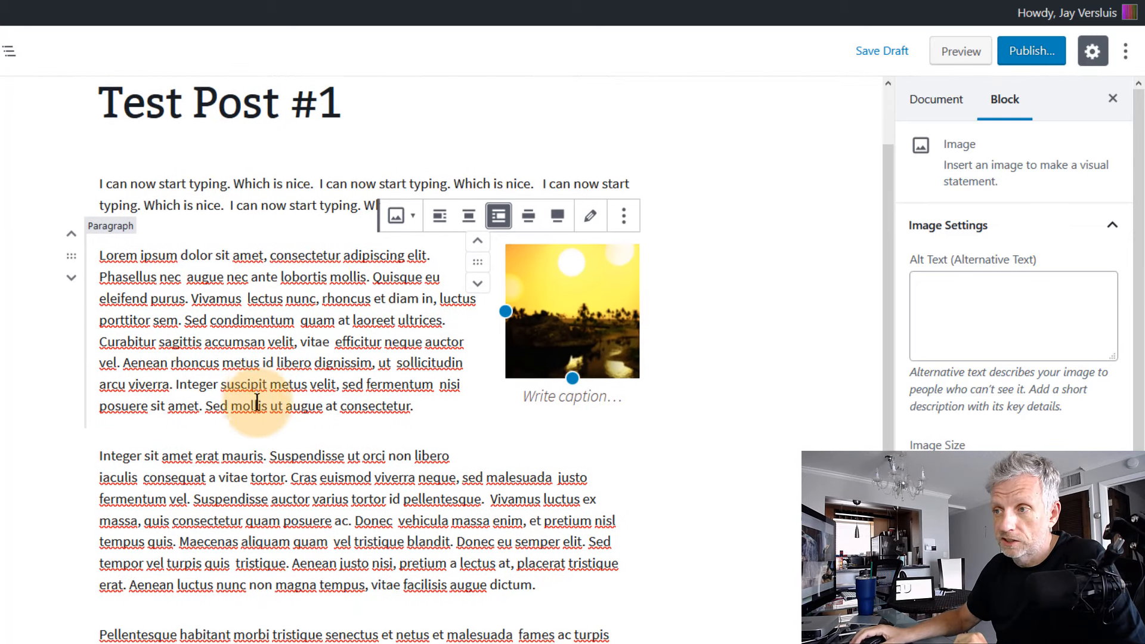
{"action": "scroll", "coordinate": [358, 394], "scroll_direction": "up", "scroll_amount": 1}
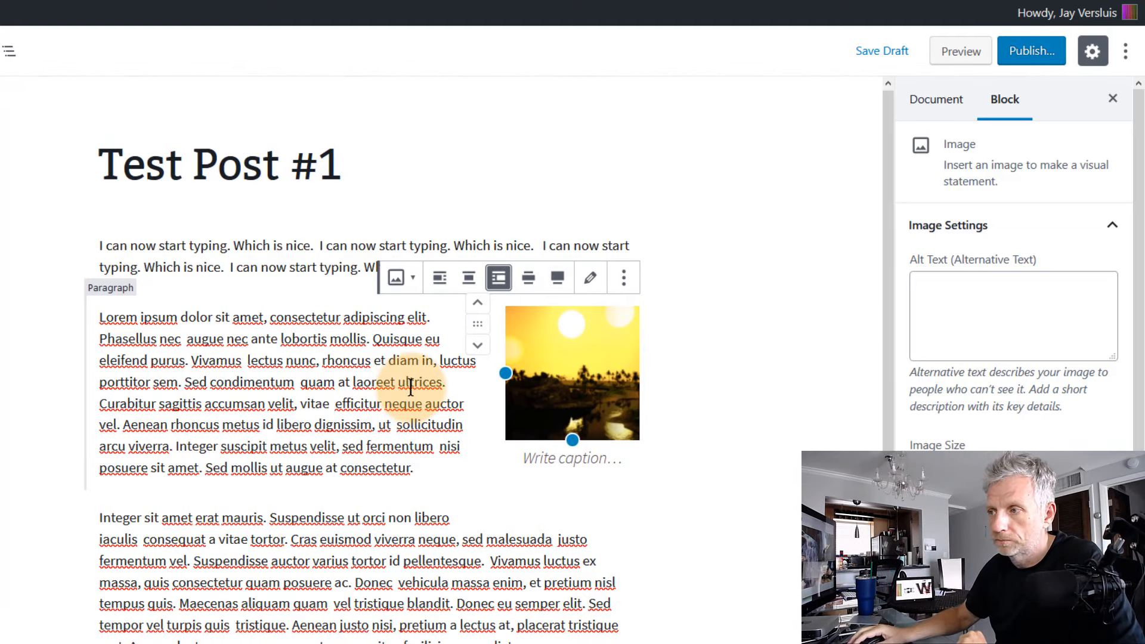
{"action": "scroll", "coordinate": [410, 388], "scroll_direction": "down", "scroll_amount": 2}
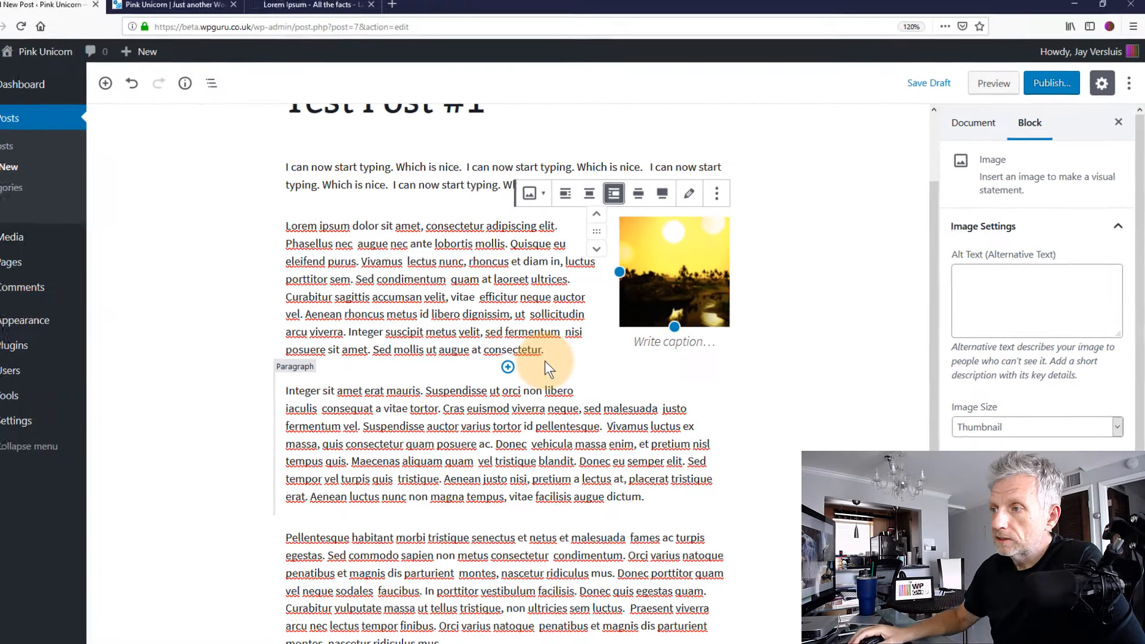
Review the visibility, publish timing and tag suggestion in the pre-publish checks, and publish "Test Post #1" with the settings Public and Immediately
{"action": "left_click", "coordinate": [1051, 87]}
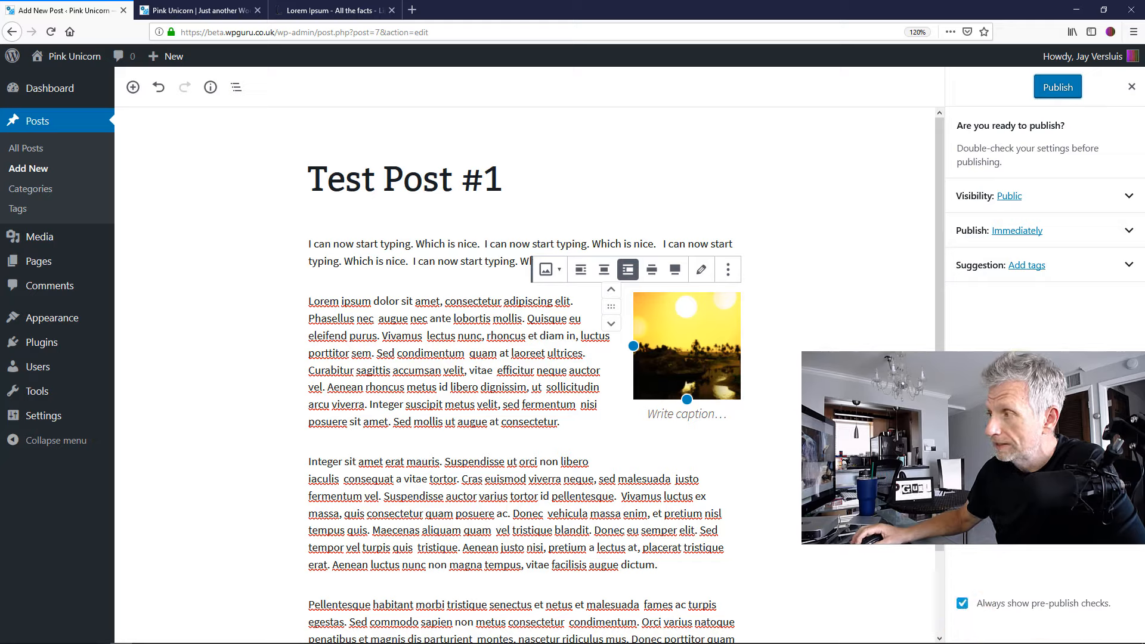
{"action": "left_click", "coordinate": [1096, 196]}
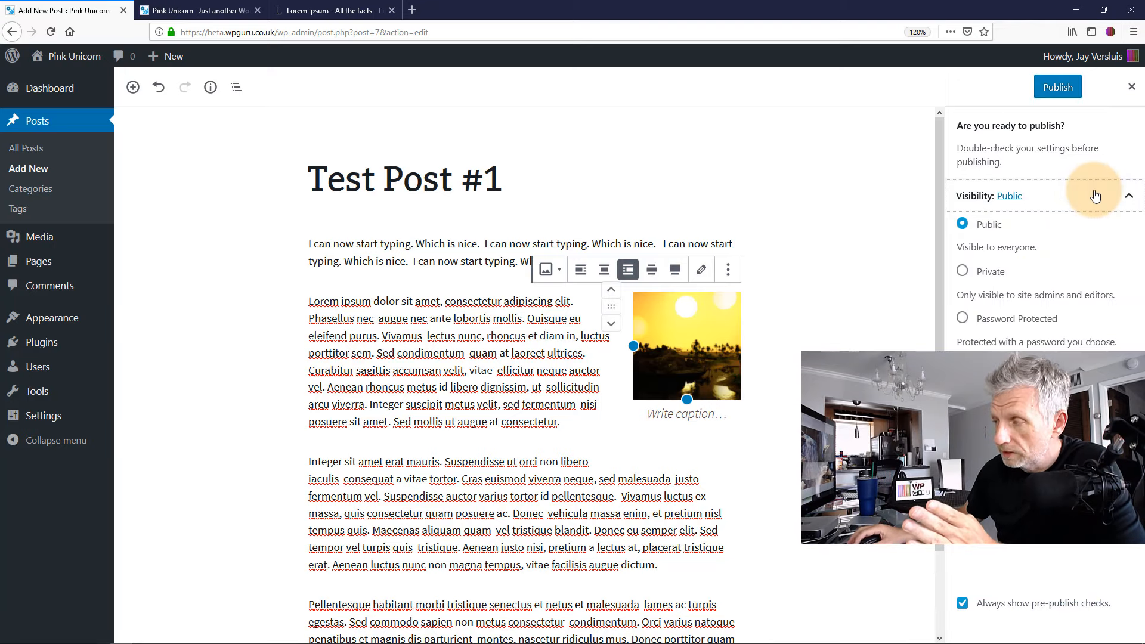
{"action": "left_click", "coordinate": [1096, 194]}
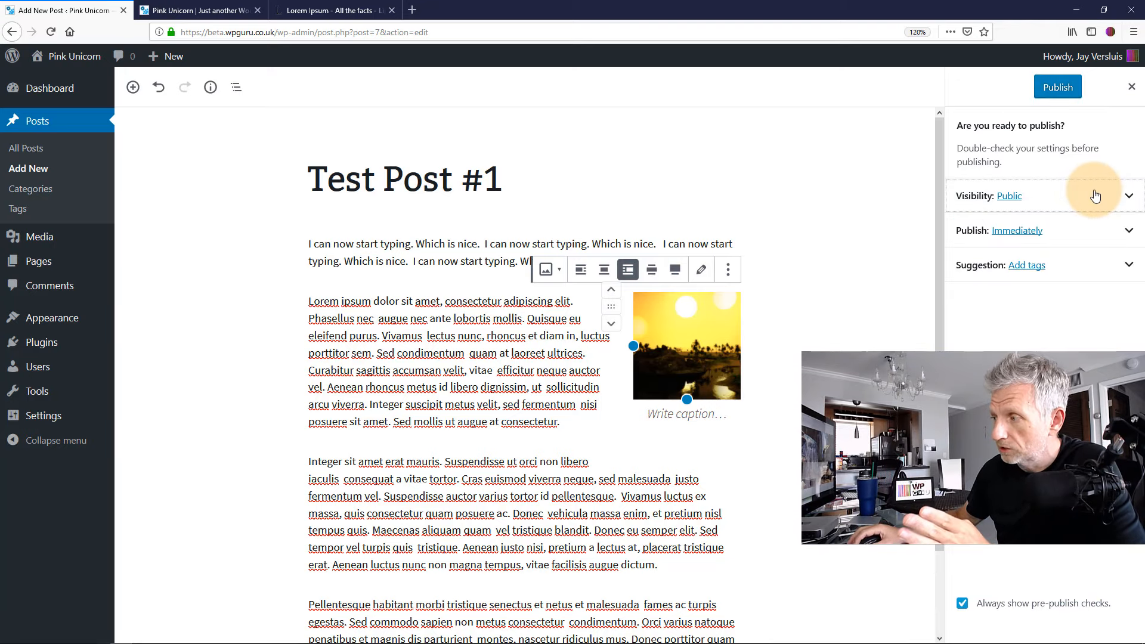
{"action": "left_click", "coordinate": [1098, 238]}
{"action": "left_click", "coordinate": [1090, 233]}
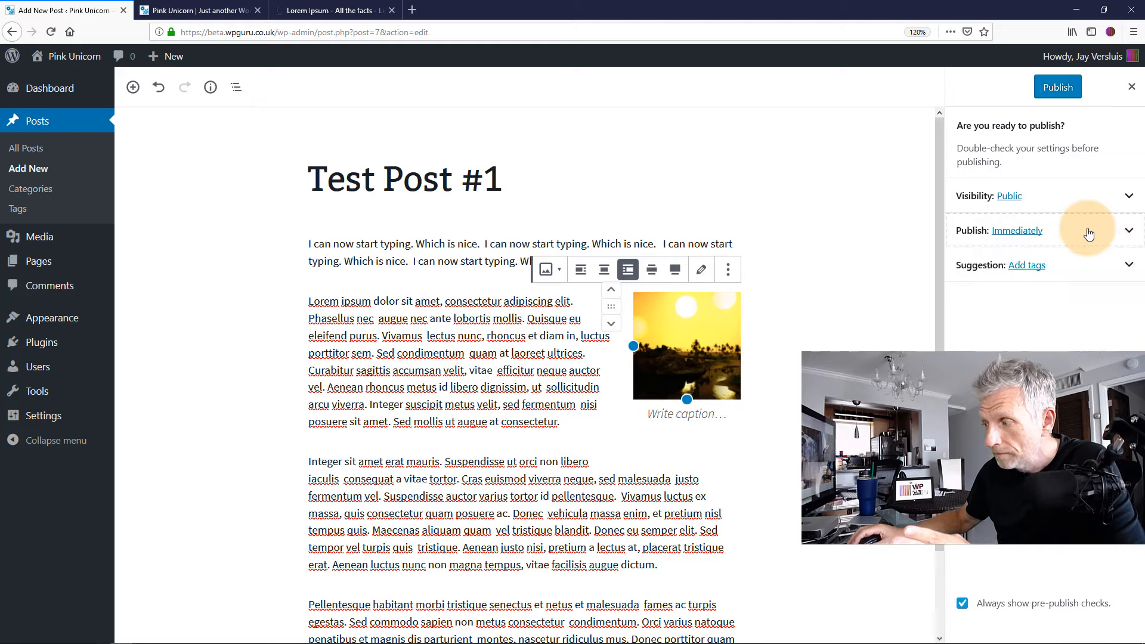
{"action": "left_click", "coordinate": [1098, 266]}
{"action": "left_click", "coordinate": [1100, 270]}
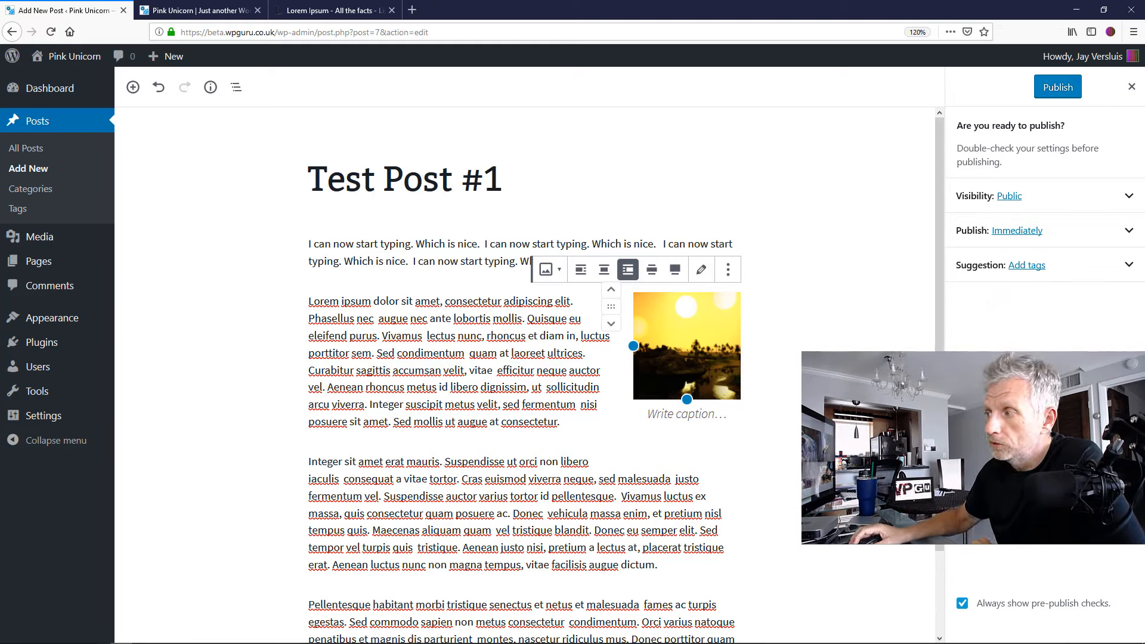
{"action": "left_click", "coordinate": [1058, 89]}
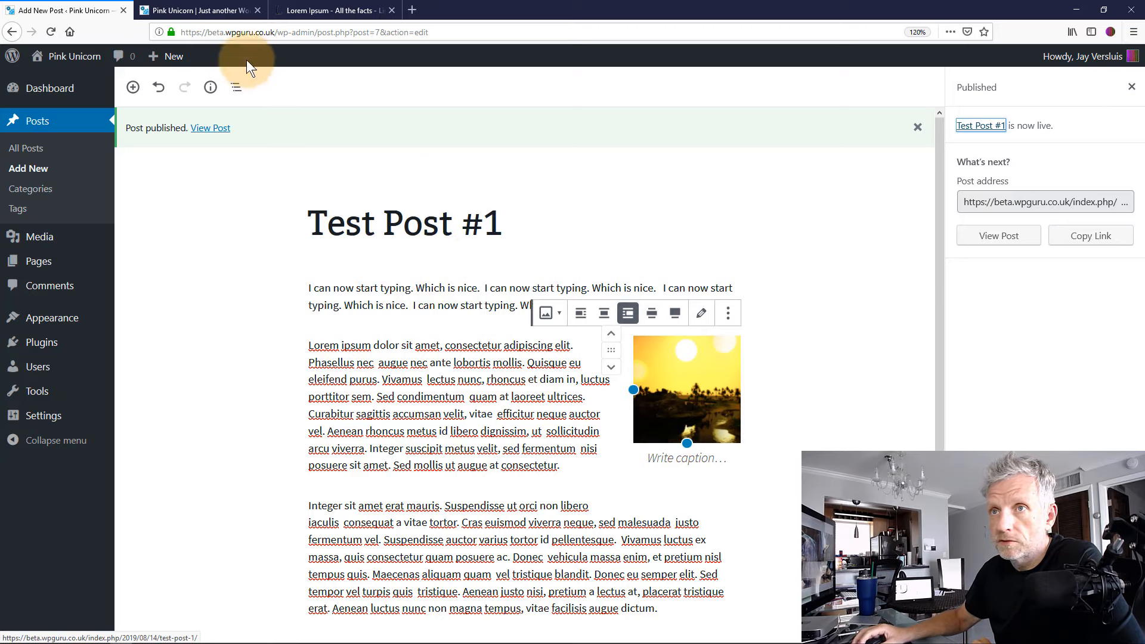
Switch to the Pink Unicorn site's front page, reload it and look through the published "Test Post #1" down to the footer
{"action": "left_click", "coordinate": [195, 10]}
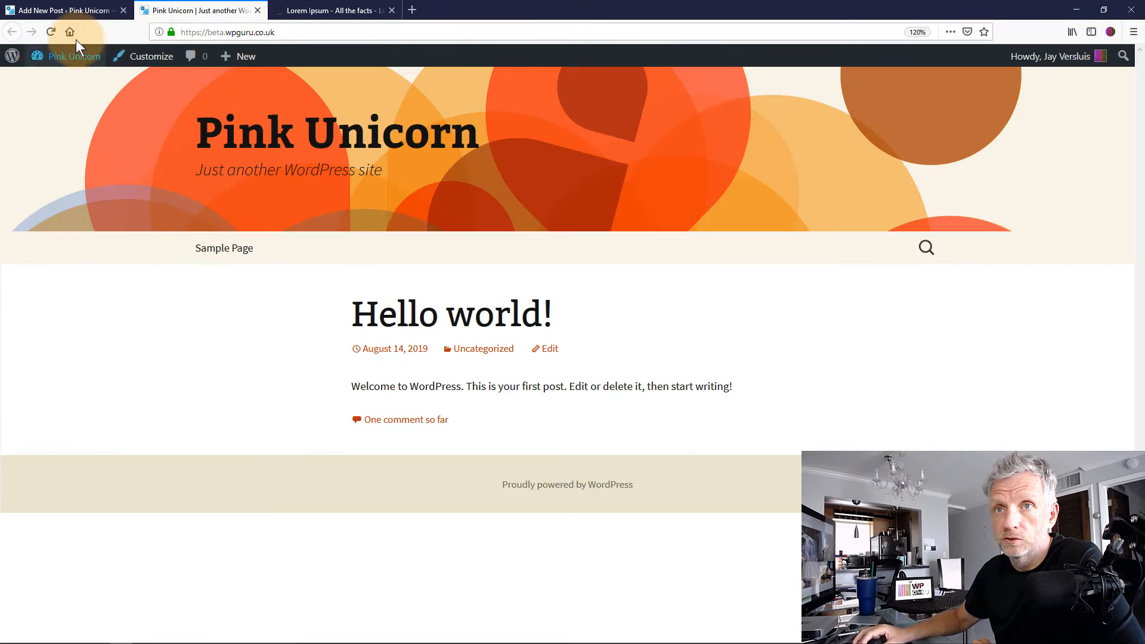
{"action": "left_click", "coordinate": [51, 32]}
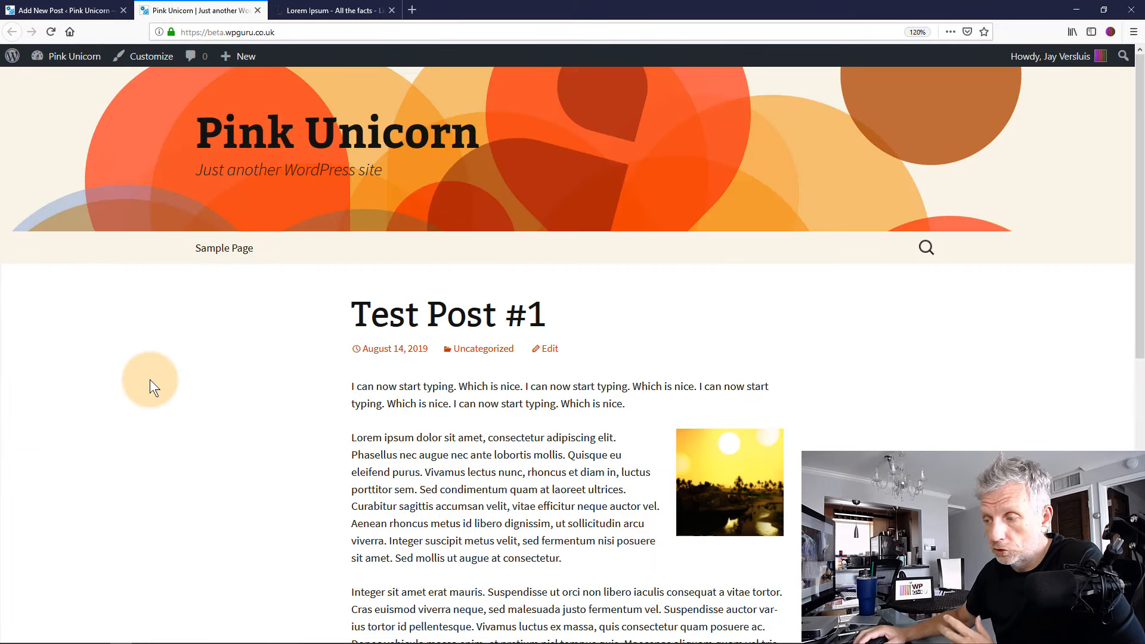
{"action": "scroll", "coordinate": [149, 379], "scroll_direction": "down", "scroll_amount": 5}
{"action": "scroll", "coordinate": [149, 380], "scroll_direction": "down", "scroll_amount": 4}
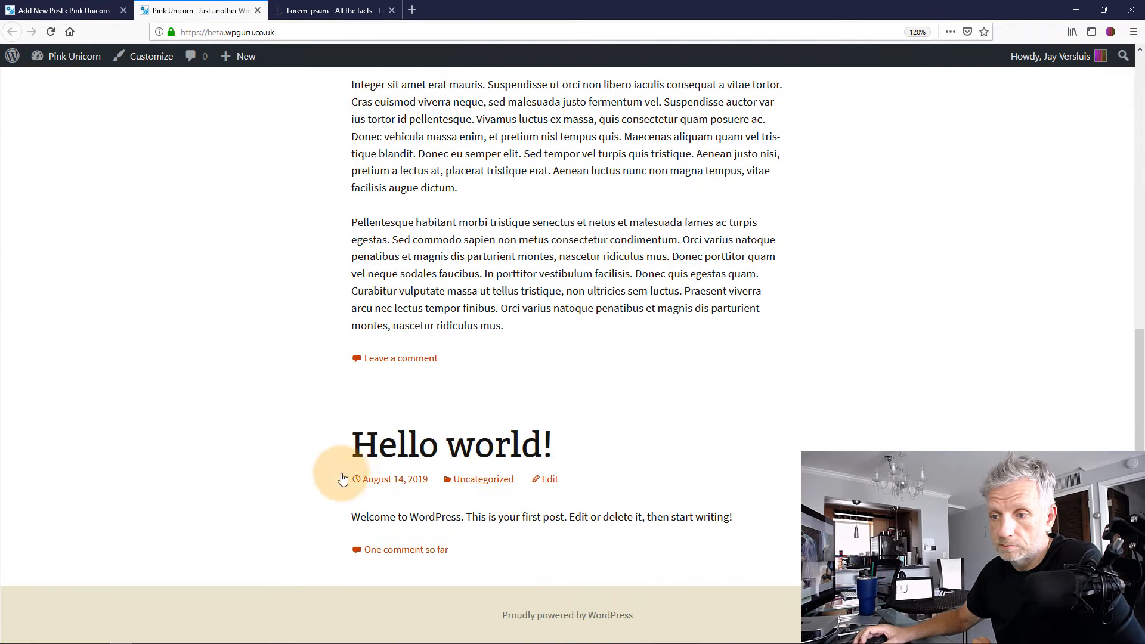
Examine the published "Test Post #1" on the front page, including its image placement, full text length and the "Hello world!" post below
{"action": "scroll", "coordinate": [263, 452], "scroll_direction": "up", "scroll_amount": 9}
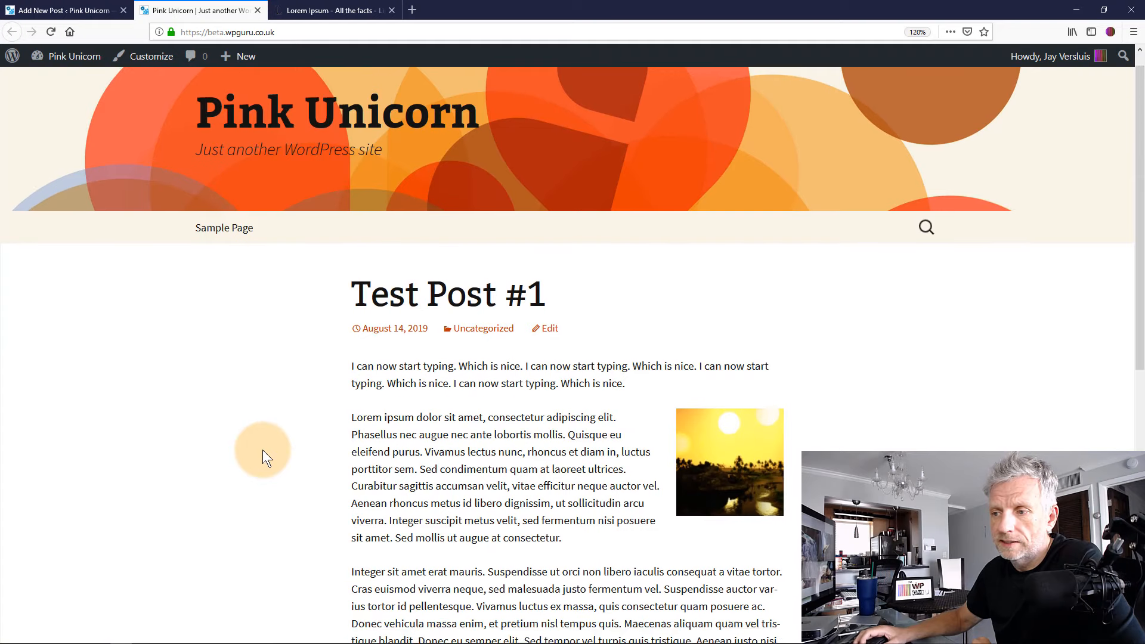
{"action": "scroll", "coordinate": [262, 450], "scroll_direction": "down", "scroll_amount": 5}
{"action": "scroll", "coordinate": [262, 450], "scroll_direction": "down", "scroll_amount": 4}
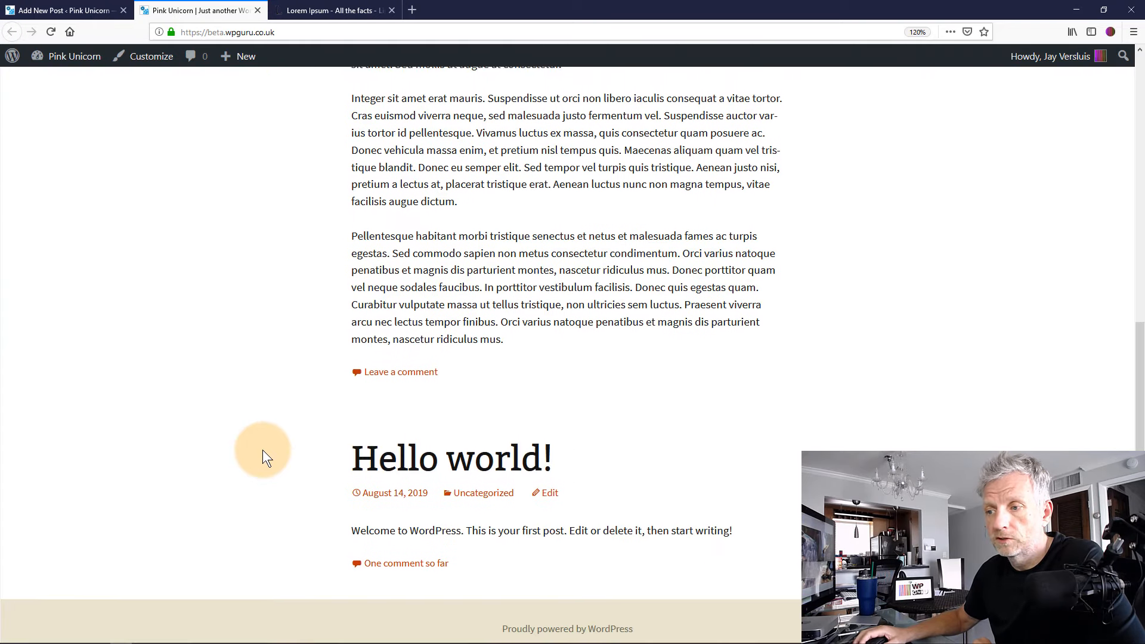
{"action": "scroll", "coordinate": [263, 450], "scroll_direction": "up", "scroll_amount": 7}
{"action": "scroll", "coordinate": [263, 450], "scroll_direction": "up", "scroll_amount": 2}
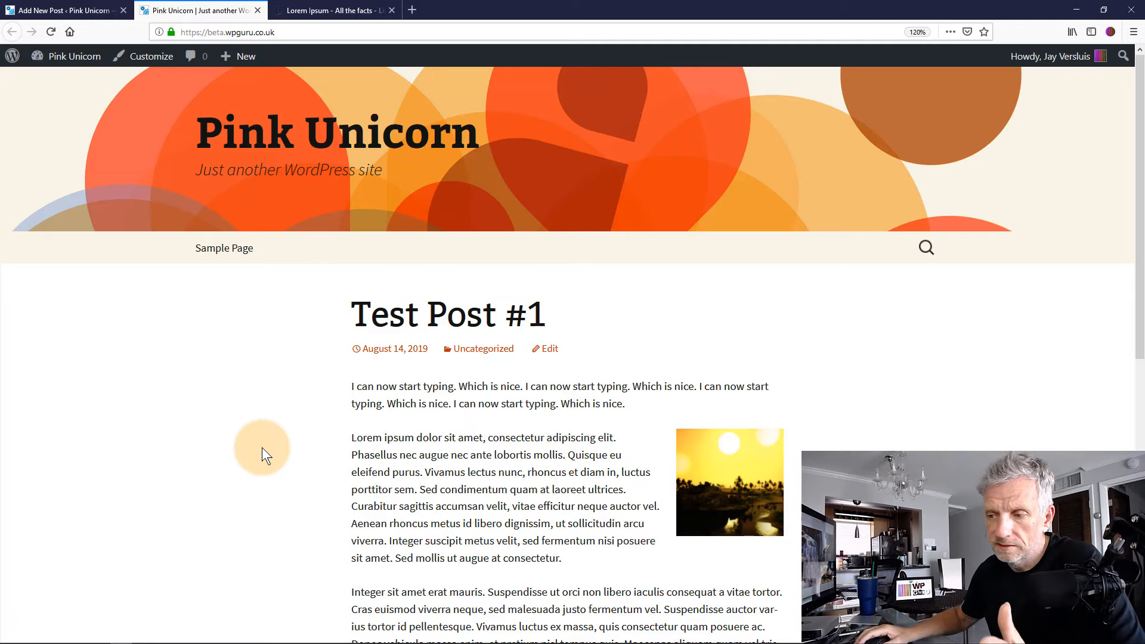
{"action": "scroll", "coordinate": [263, 455], "scroll_direction": "down", "scroll_amount": 2}
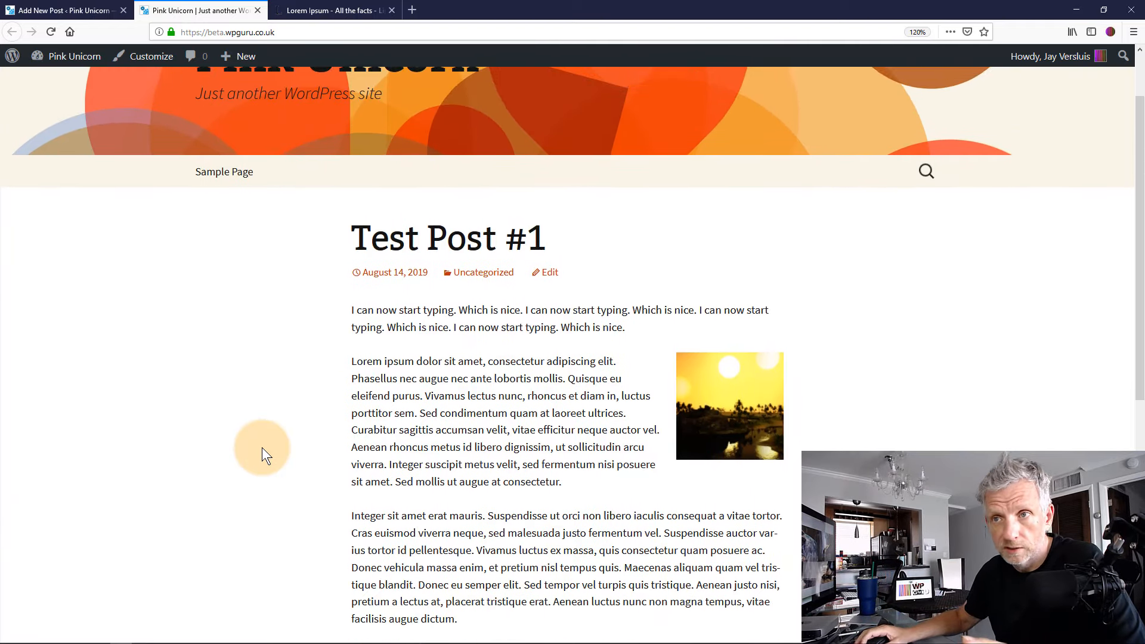
{"action": "scroll", "coordinate": [263, 448], "scroll_direction": "up", "scroll_amount": 2}
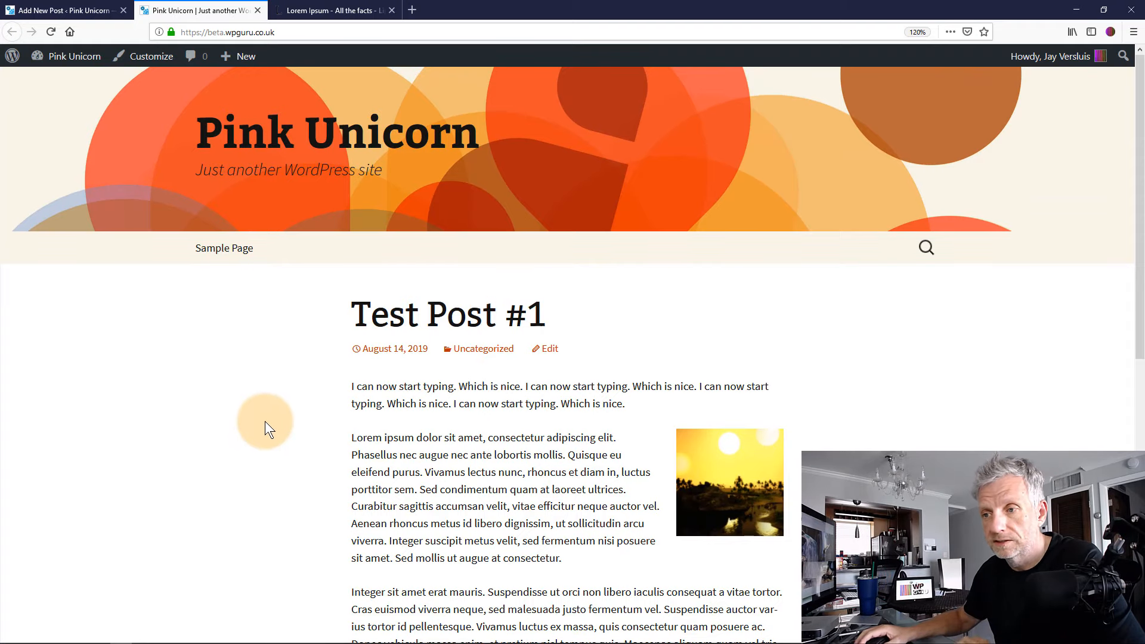
{"action": "scroll", "coordinate": [260, 396], "scroll_direction": "down", "scroll_amount": 6}
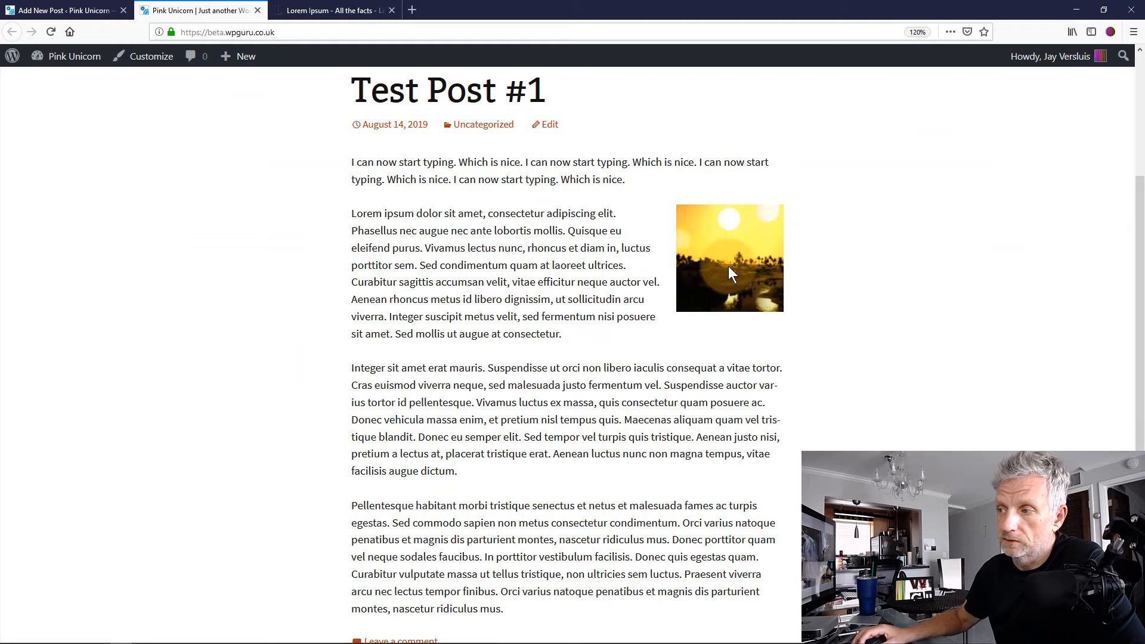
{"action": "left_click", "coordinate": [714, 161]}
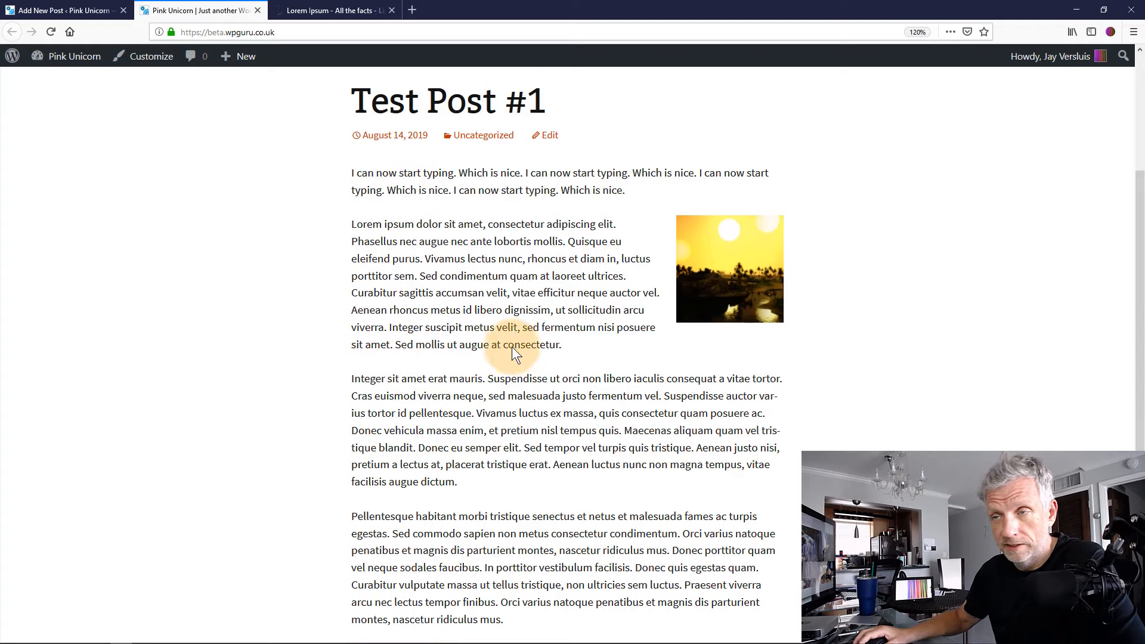
{"action": "scroll", "coordinate": [512, 347], "scroll_direction": "up", "scroll_amount": 4}
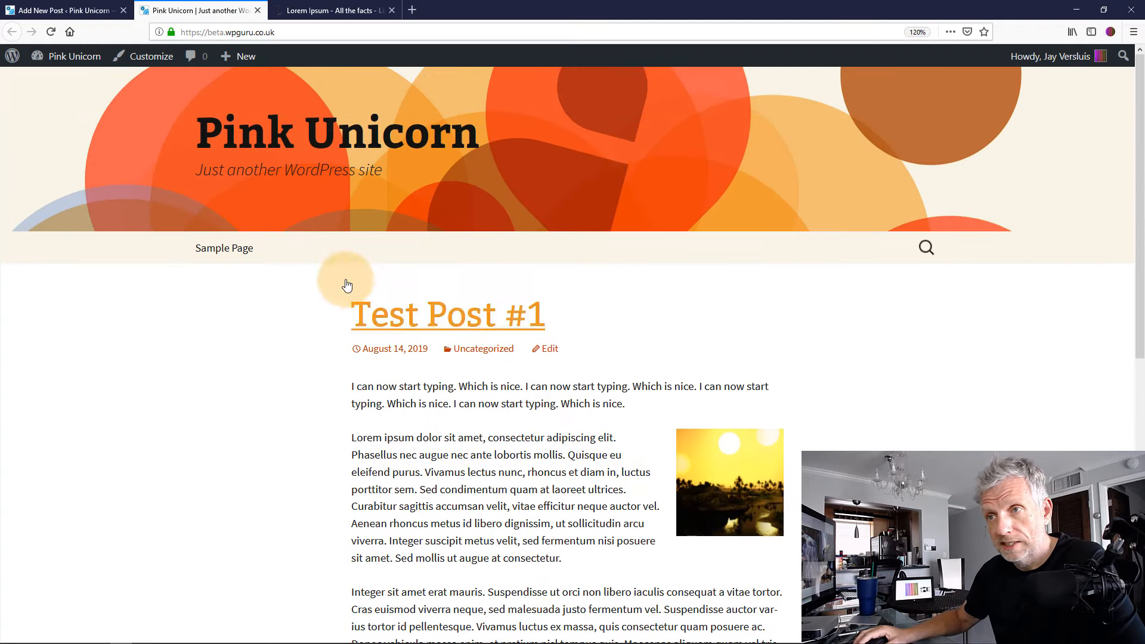
Return to the post editor and move the sunset image up one position, before the opening "I can now start typing" paragraph
{"action": "left_click", "coordinate": [88, 12]}
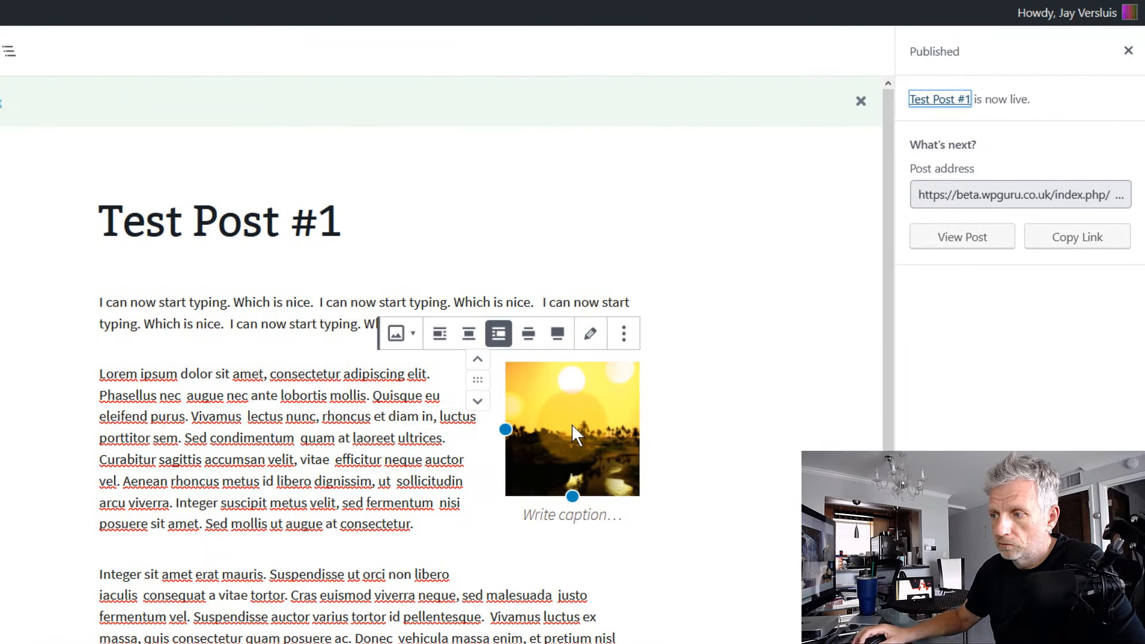
{"action": "left_click", "coordinate": [477, 361]}
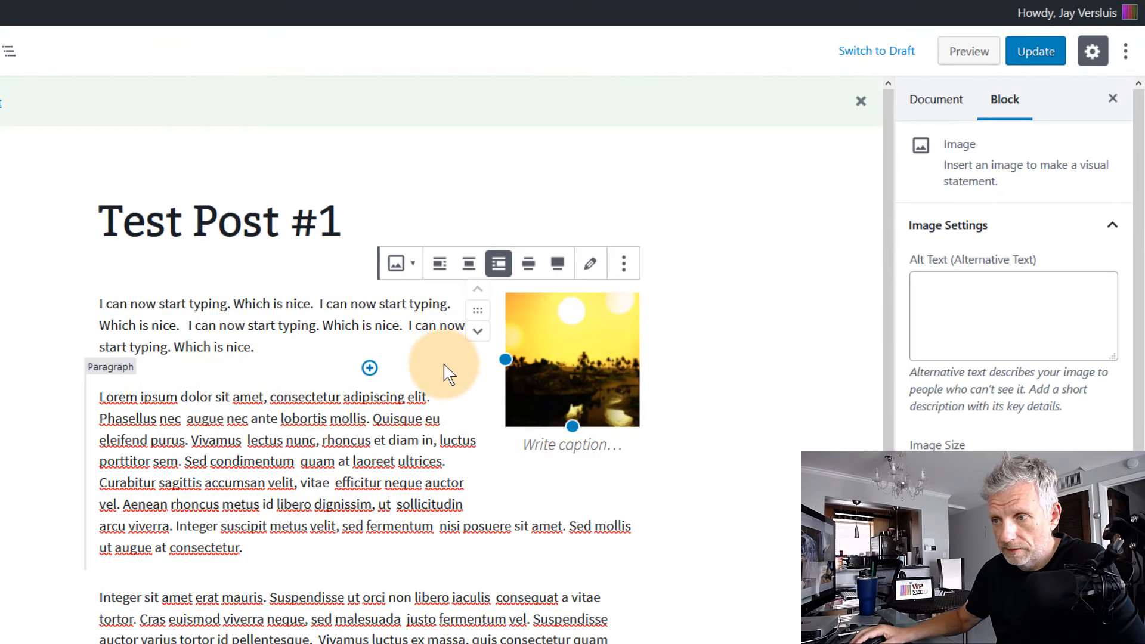
Open the block inserter between the first and second Lorem Ipsum paragraphs and browse the Most Used, Layout Elements and Common Blocks categories
{"action": "scroll", "coordinate": [447, 376], "scroll_direction": "down", "scroll_amount": 3}
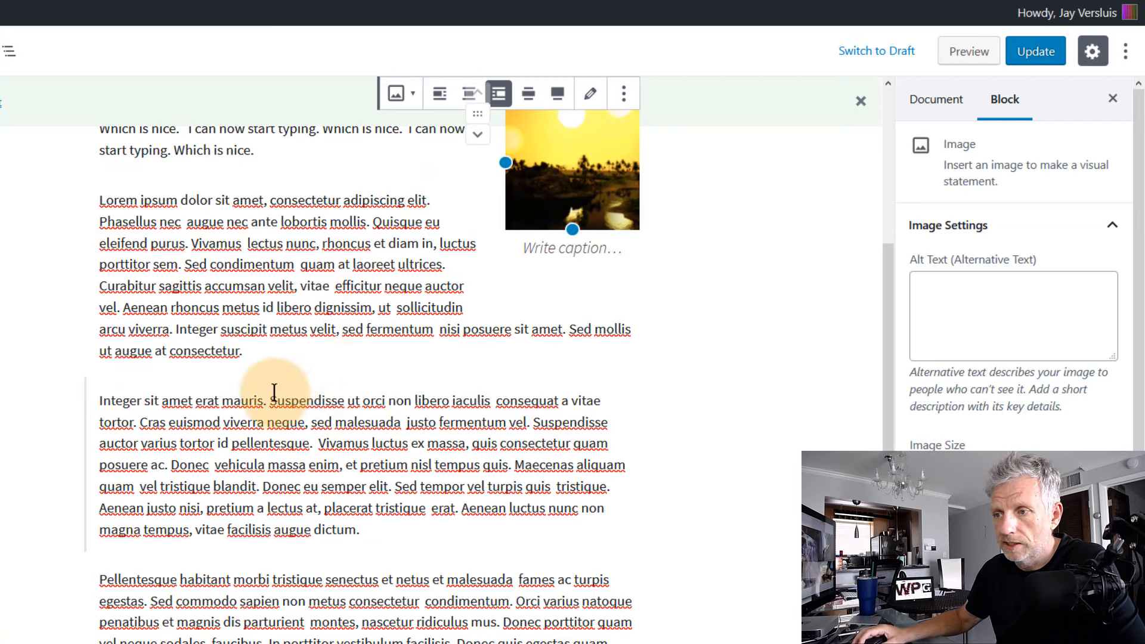
{"action": "mouse_move", "coordinate": [370, 373]}
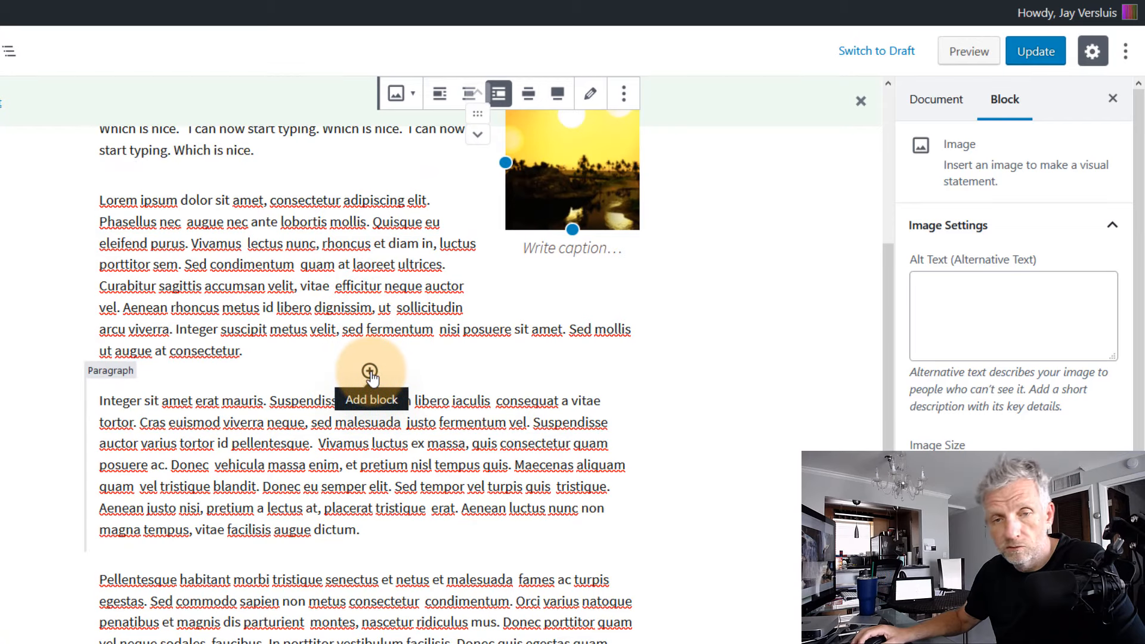
{"action": "left_click", "coordinate": [370, 373]}
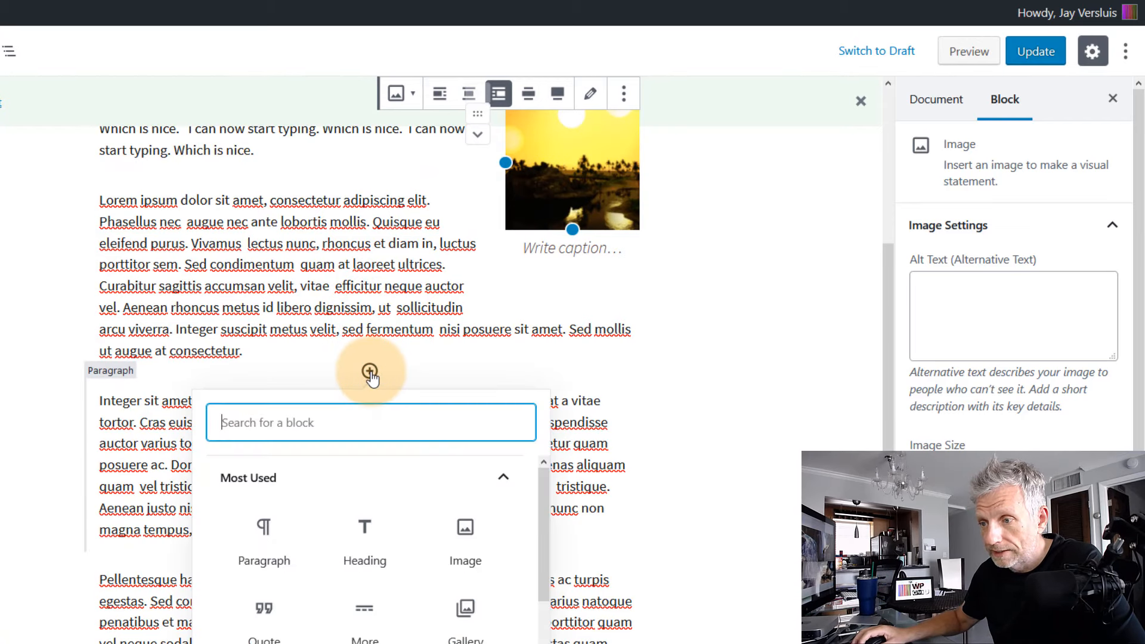
{"action": "scroll", "coordinate": [515, 501], "scroll_direction": "down", "scroll_amount": 1}
{"action": "scroll", "coordinate": [525, 420], "scroll_direction": "up", "scroll_amount": 1}
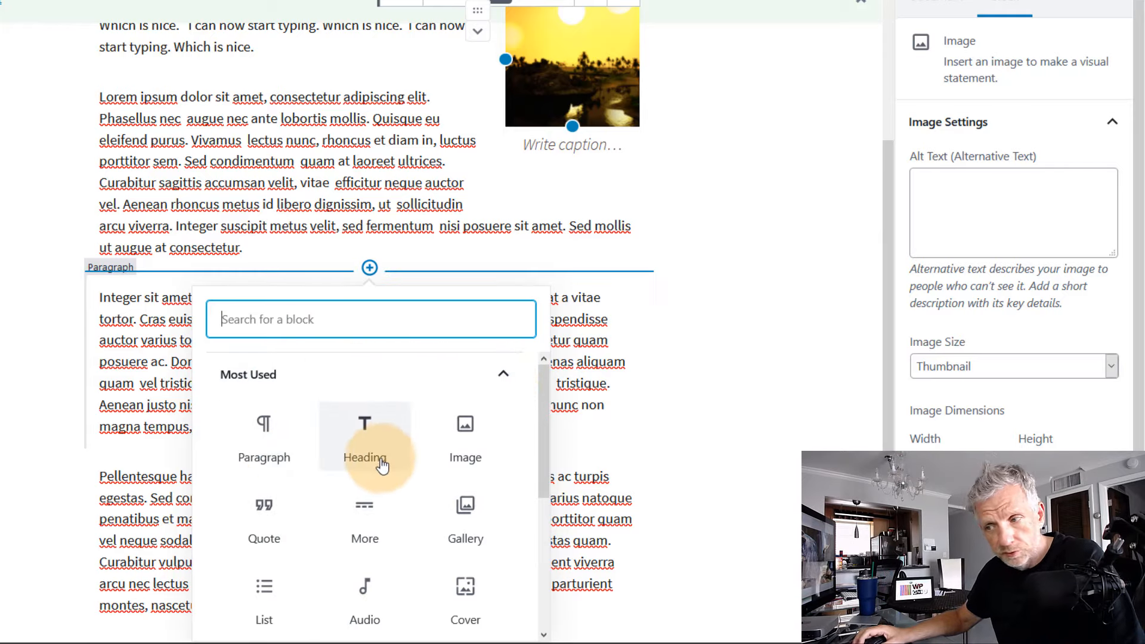
{"action": "left_click", "coordinate": [504, 377]}
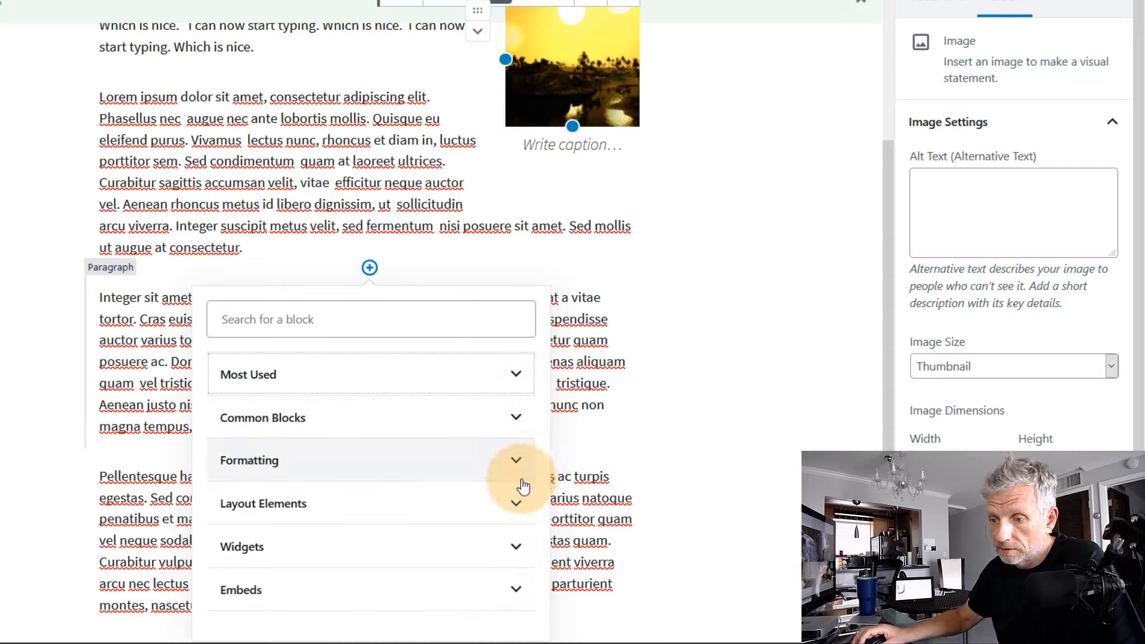
{"action": "left_click", "coordinate": [515, 505]}
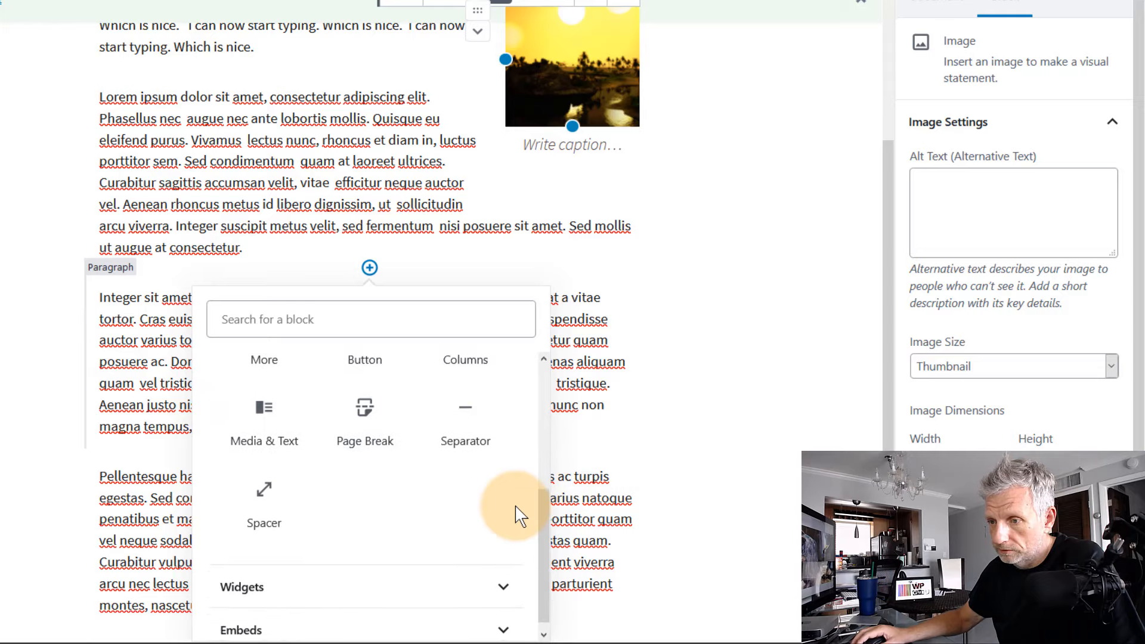
{"action": "scroll", "coordinate": [515, 506], "scroll_direction": "up", "scroll_amount": 4}
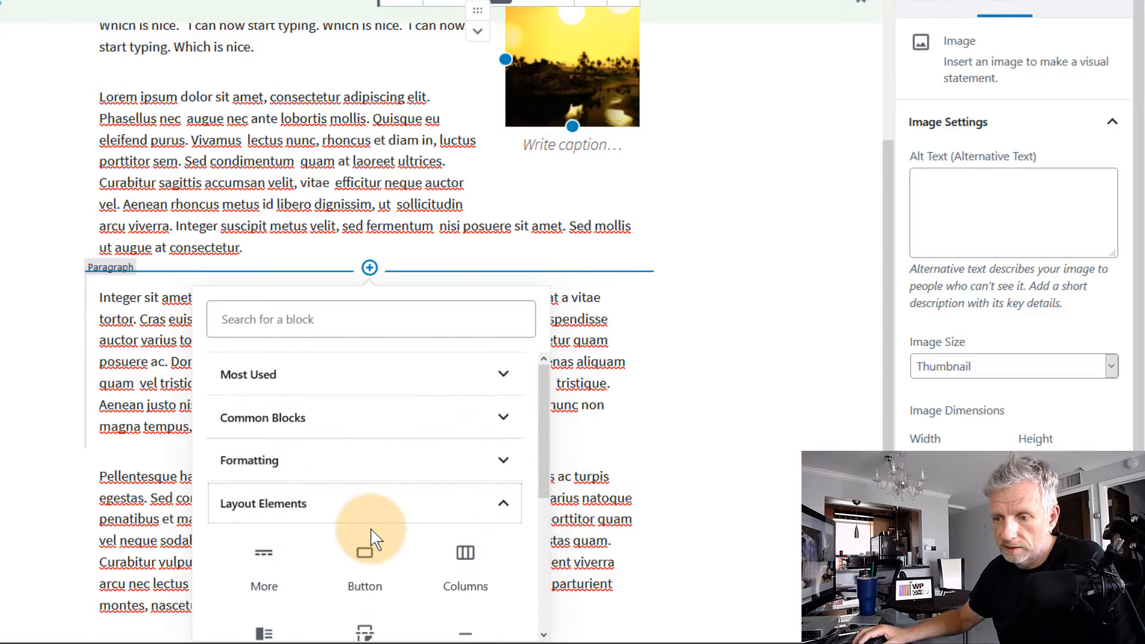
{"action": "scroll", "coordinate": [287, 491], "scroll_direction": "down", "scroll_amount": 3}
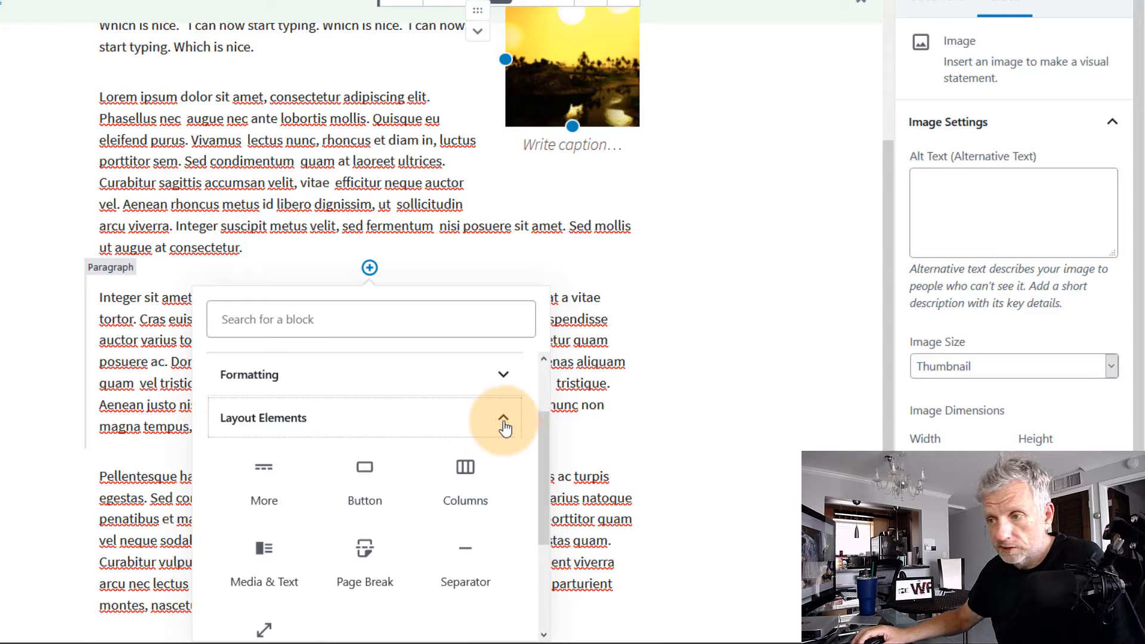
{"action": "left_click", "coordinate": [504, 428]}
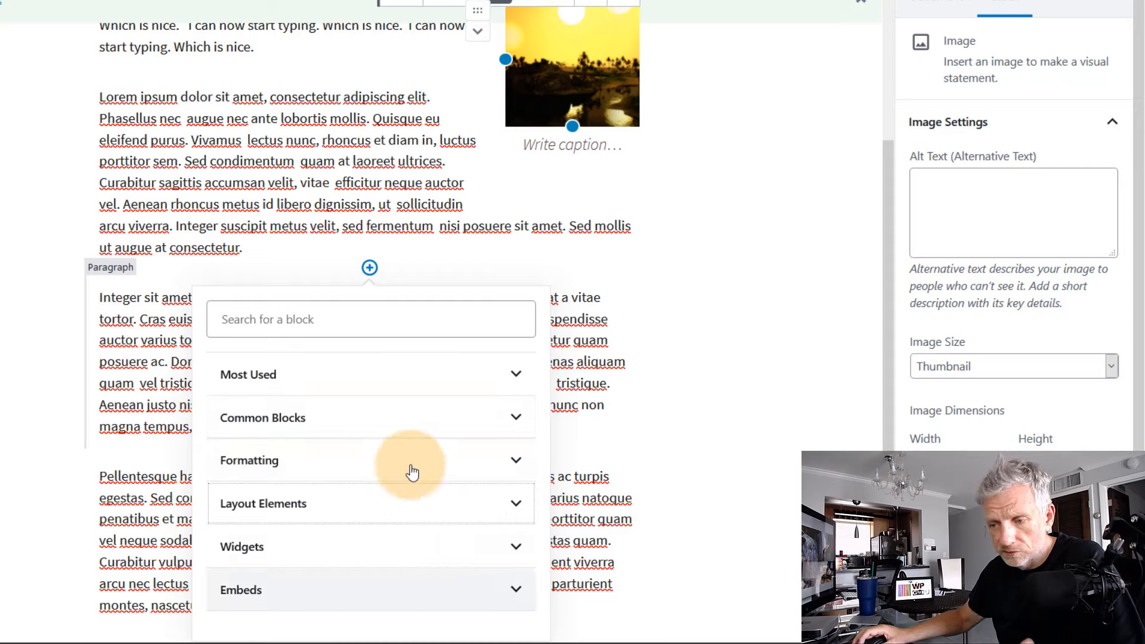
{"action": "left_click", "coordinate": [517, 417]}
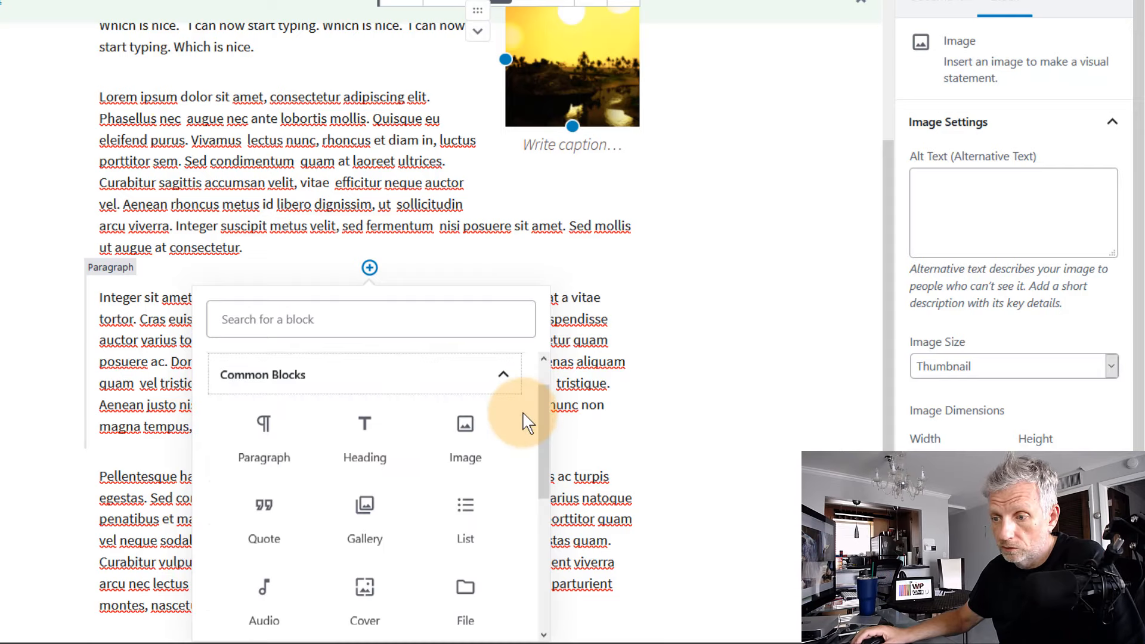
{"action": "left_click", "coordinate": [503, 375]}
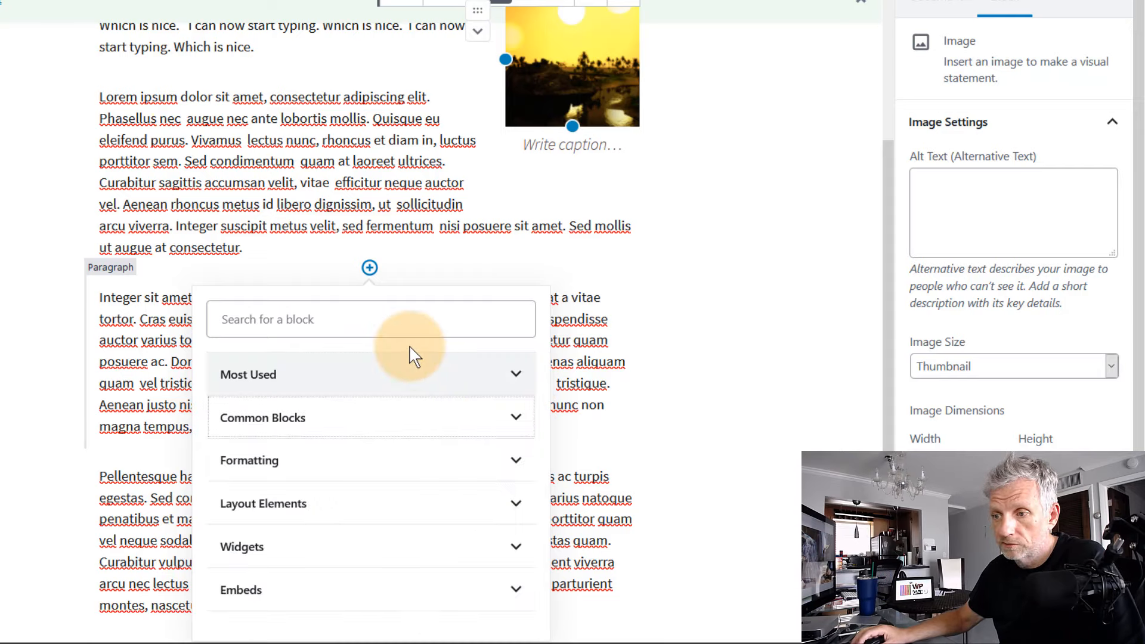
Search the block inserter for "more", insert the More block between the first and second Lorem Ipsum paragraphs, and update the post
{"action": "left_click", "coordinate": [394, 318]}
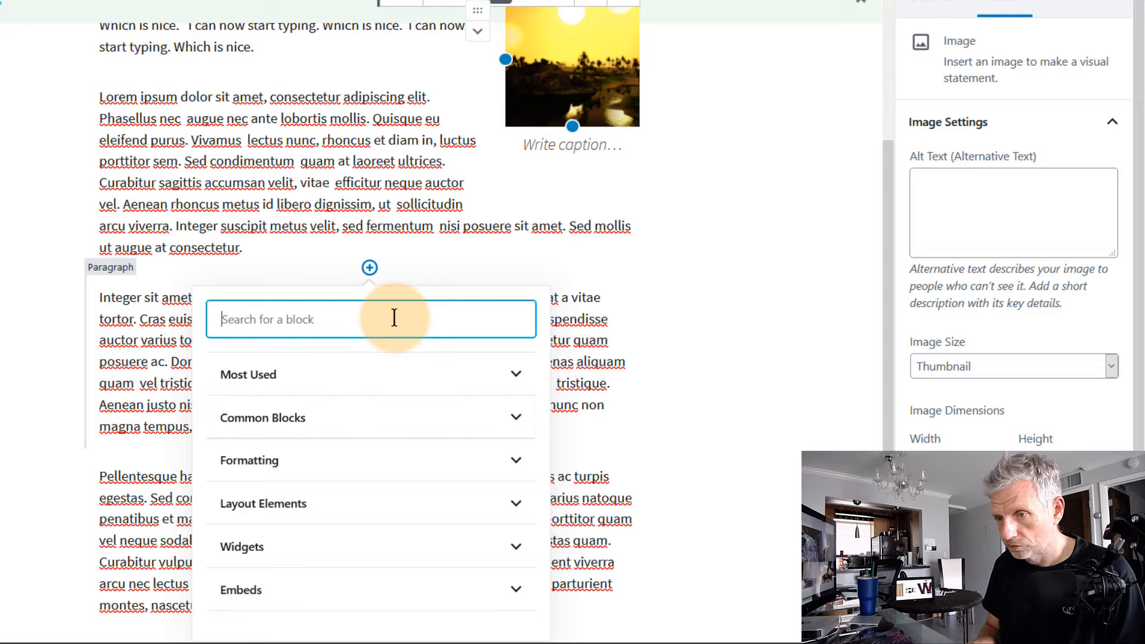
{"action": "type", "text": "more"}
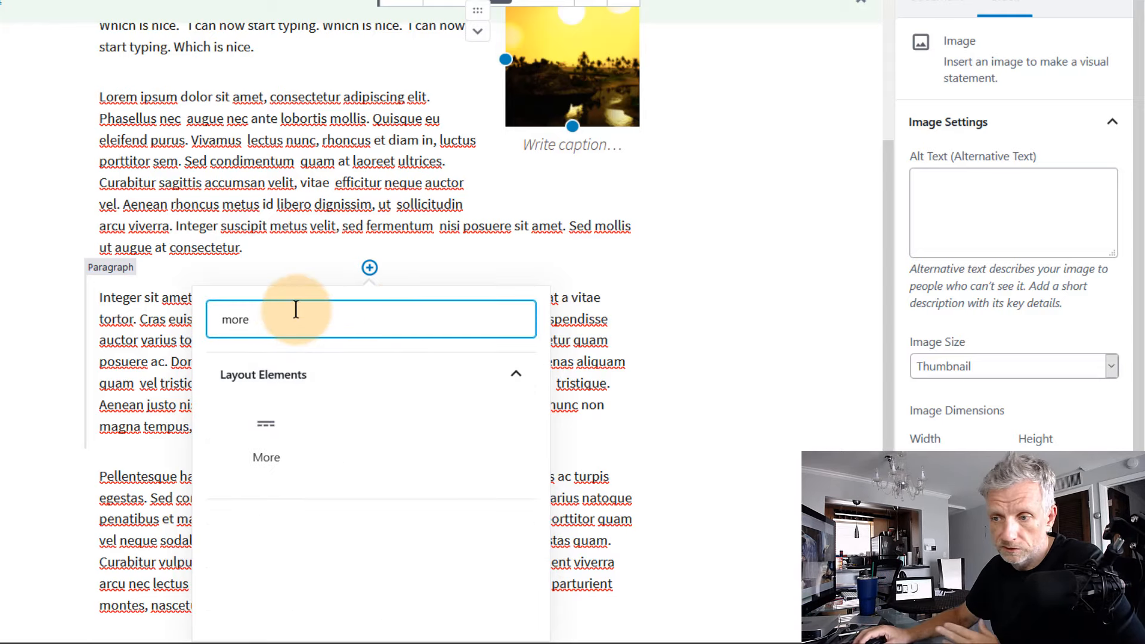
{"action": "key", "text": "BackSpace"}
{"action": "key", "text": "BackSpace"}
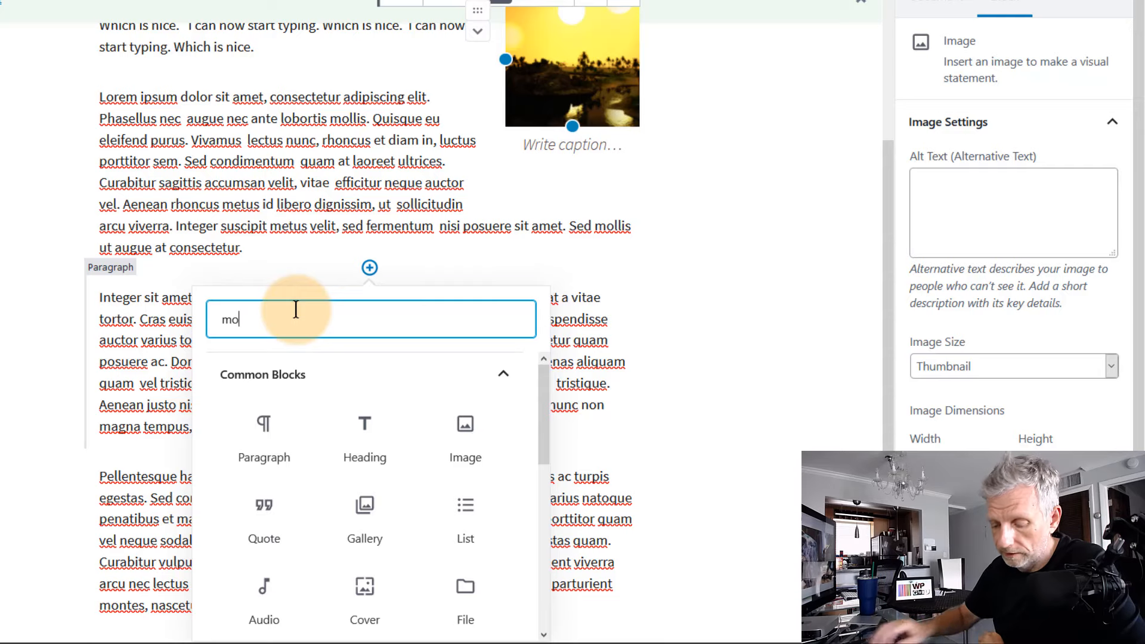
{"action": "type", "text": "r"}
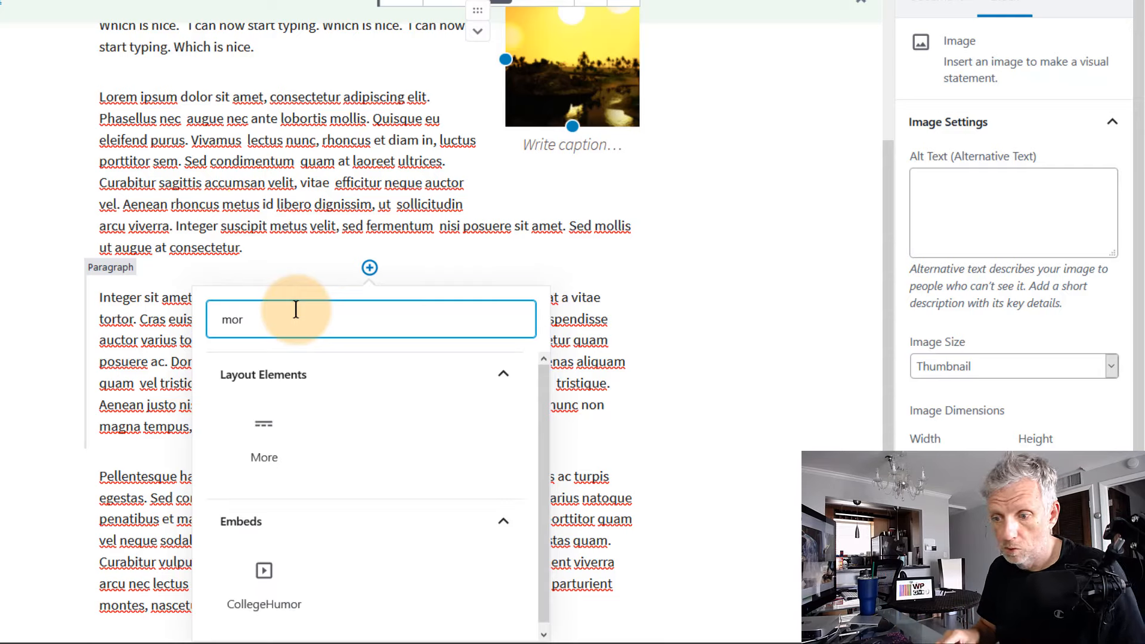
{"action": "type", "text": "e"}
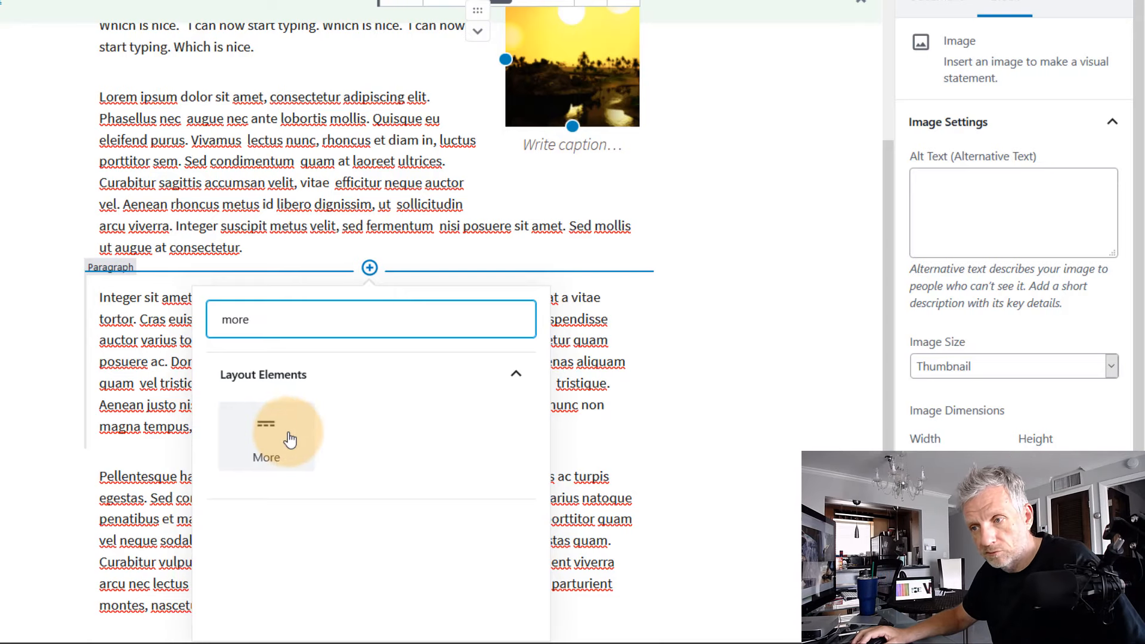
{"action": "left_click", "coordinate": [291, 440]}
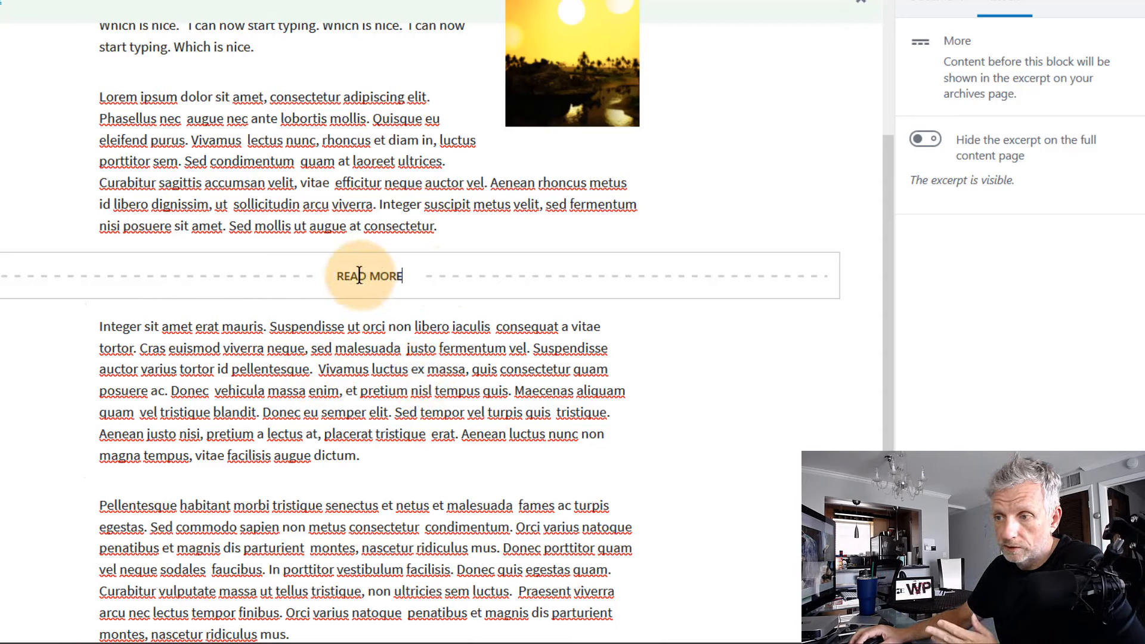
{"action": "left_click_drag", "start_coordinate": [334, 275], "coordinate": [448, 308]}
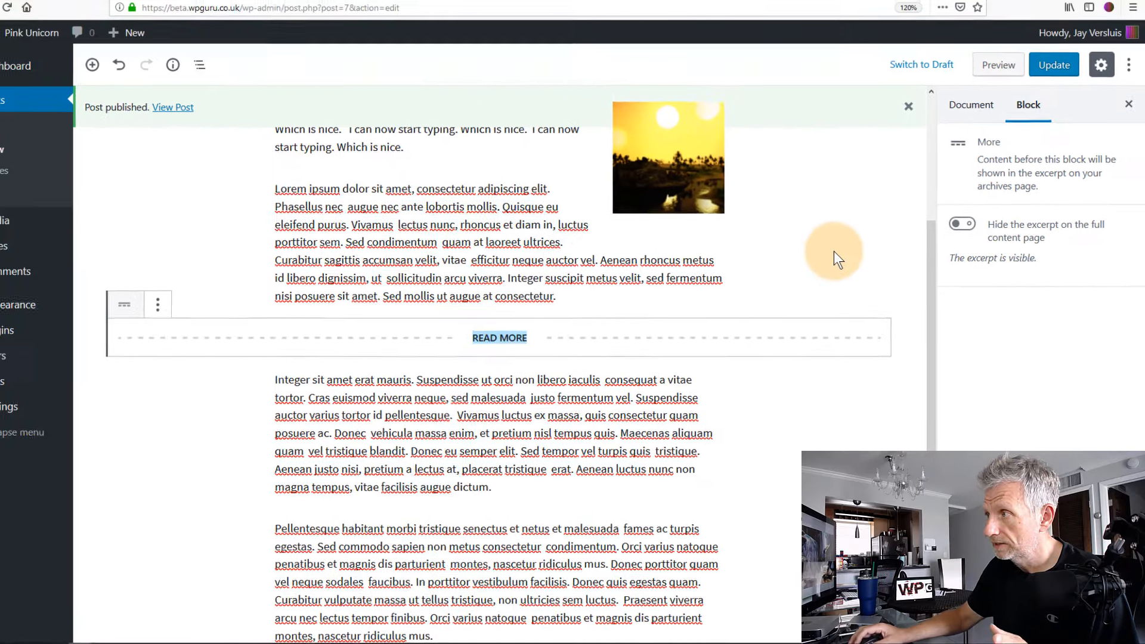
{"action": "key", "text": "ctrl+s"}
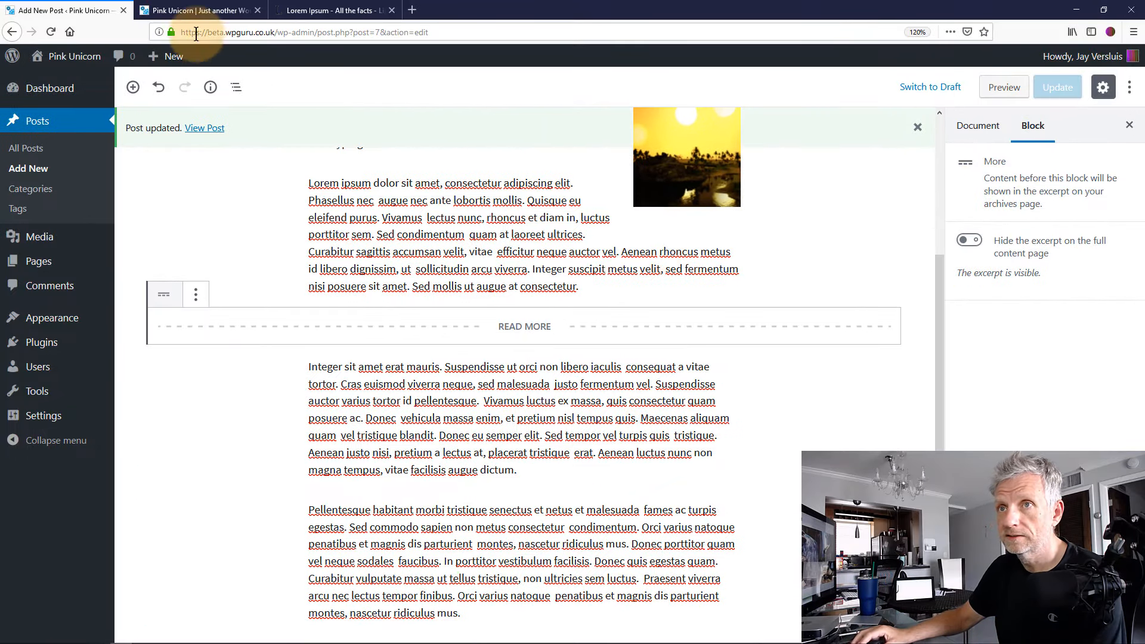
Switch to the site's front page, reload it and follow the "Continue reading" link of "Test Post #1" to view the full post
{"action": "left_click", "coordinate": [191, 8]}
{"action": "left_click", "coordinate": [47, 32]}
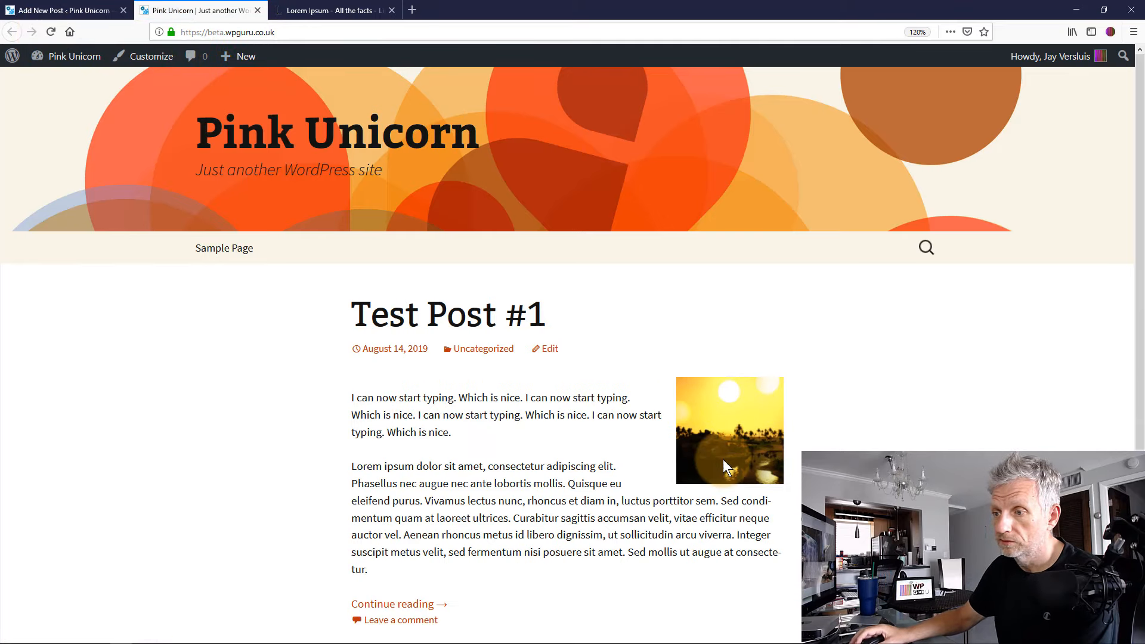
{"action": "scroll", "coordinate": [720, 430], "scroll_direction": "down", "scroll_amount": 5}
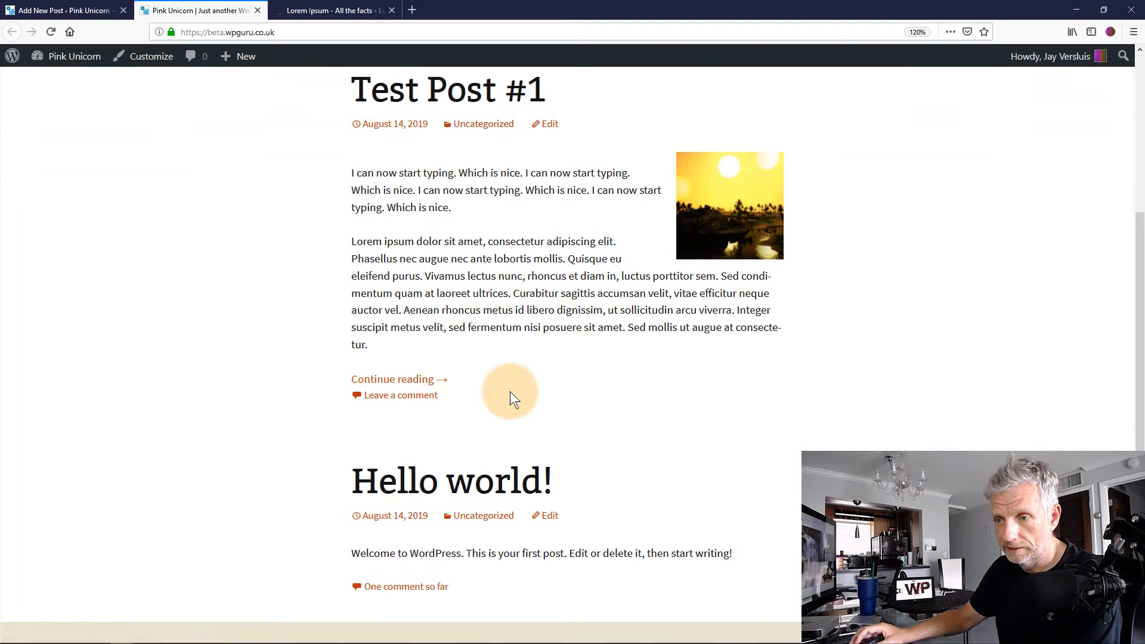
{"action": "left_click", "coordinate": [420, 380]}
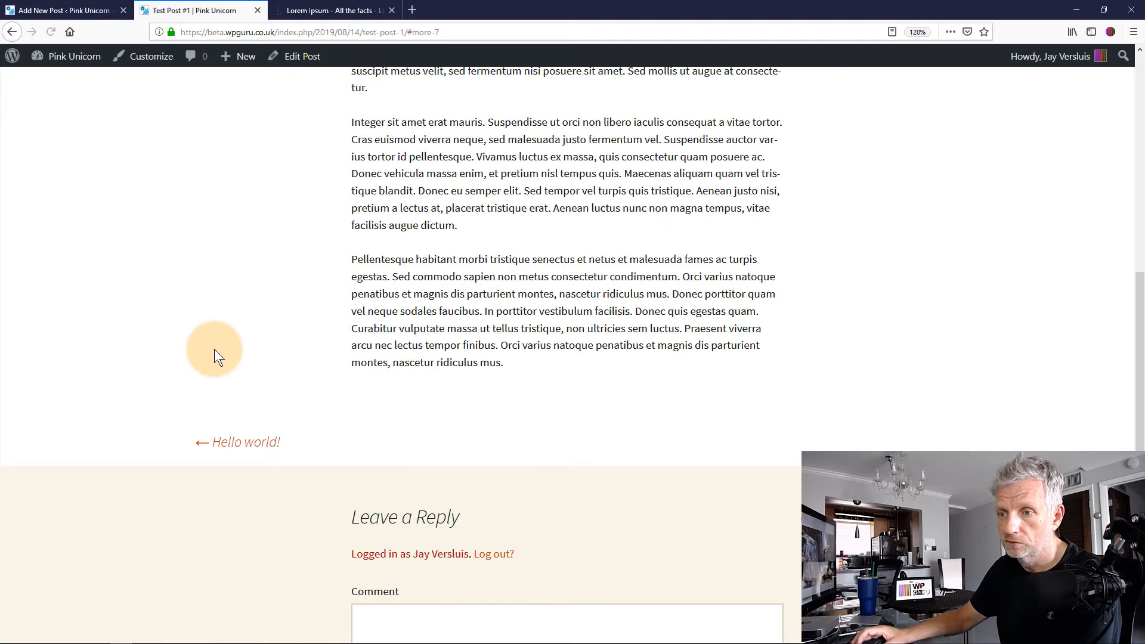
{"action": "scroll", "coordinate": [257, 349], "scroll_direction": "up", "scroll_amount": 1}
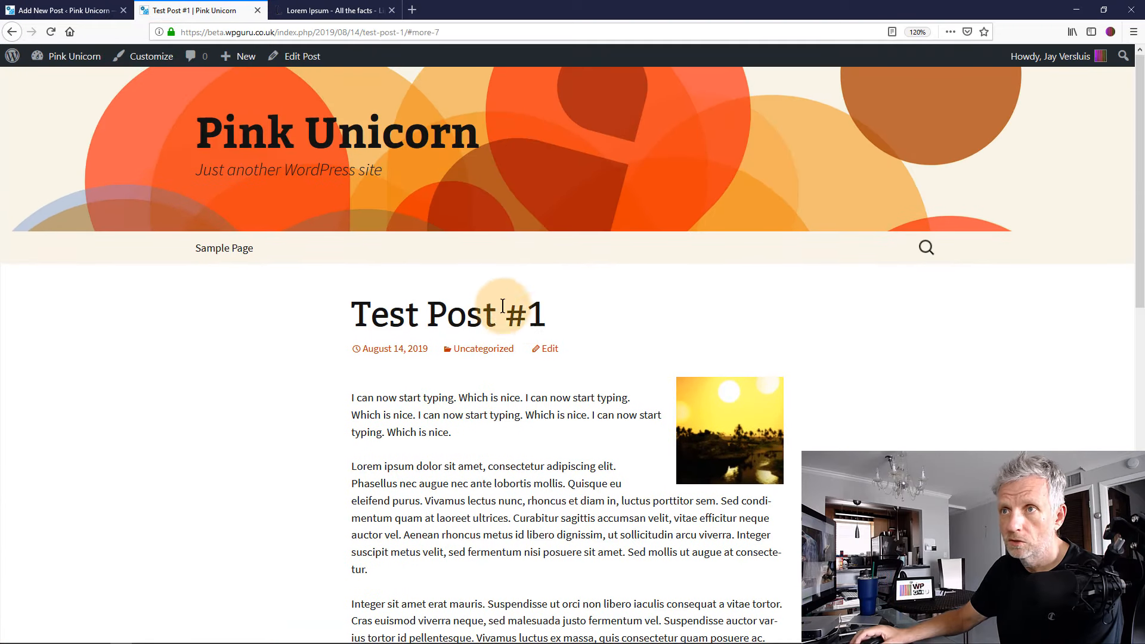
Go back to the front page, open "Test Post #1" through its title and look through the full post
{"action": "left_click", "coordinate": [11, 31]}
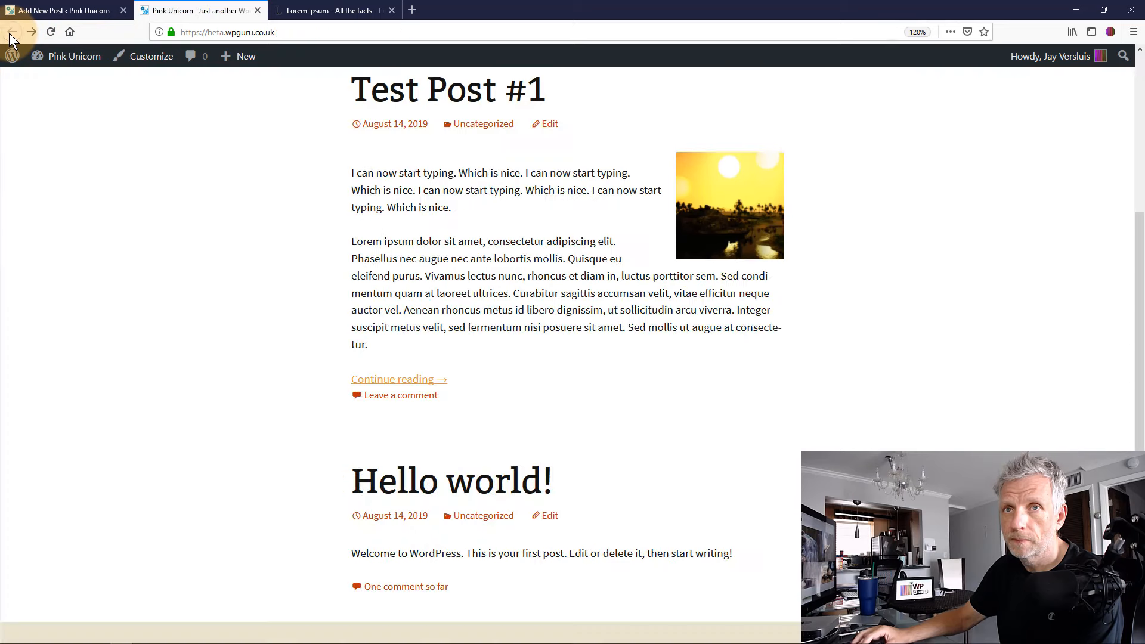
{"action": "scroll", "coordinate": [309, 409], "scroll_direction": "up", "scroll_amount": 3}
{"action": "scroll", "coordinate": [310, 410], "scroll_direction": "up", "scroll_amount": 1}
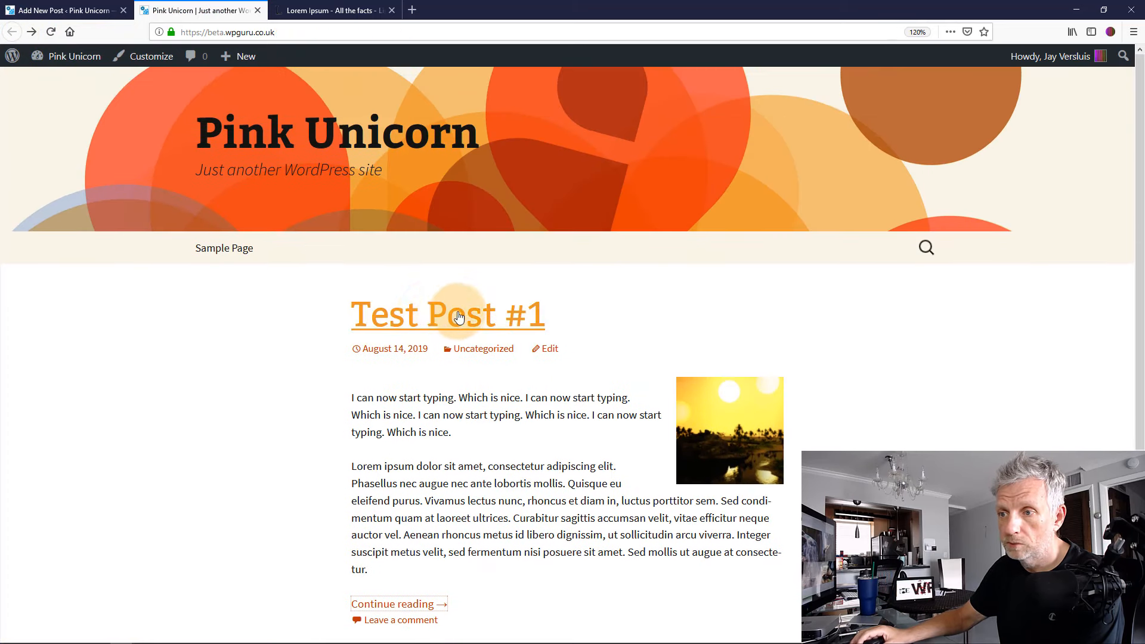
{"action": "left_click", "coordinate": [440, 323]}
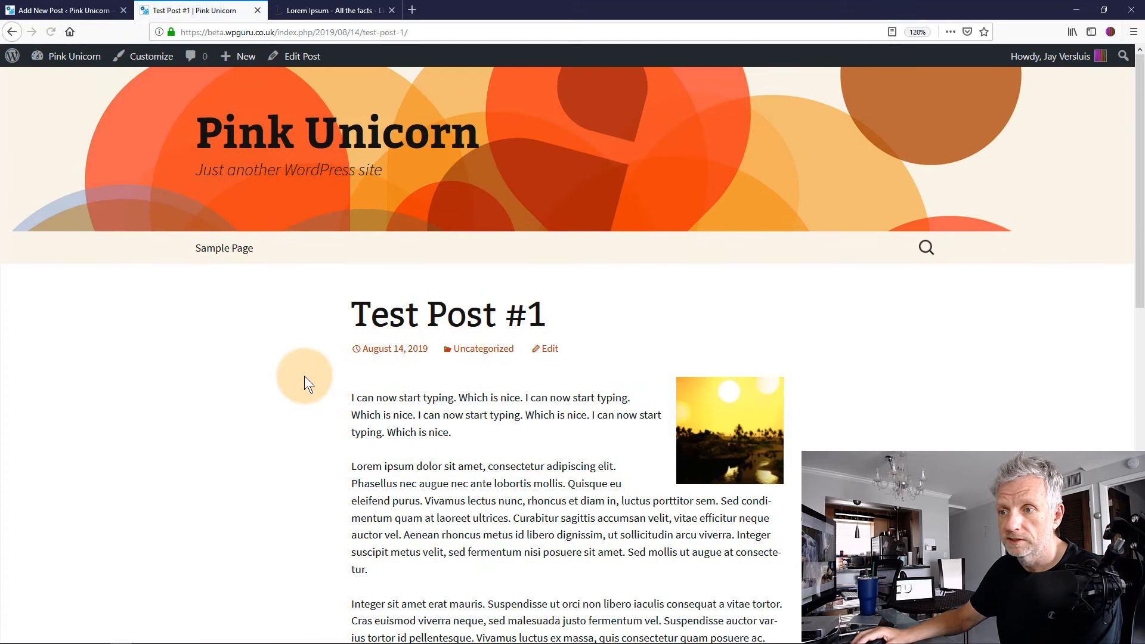
{"action": "scroll", "coordinate": [304, 376], "scroll_direction": "down", "scroll_amount": 7}
{"action": "scroll", "coordinate": [303, 376], "scroll_direction": "up", "scroll_amount": 8}
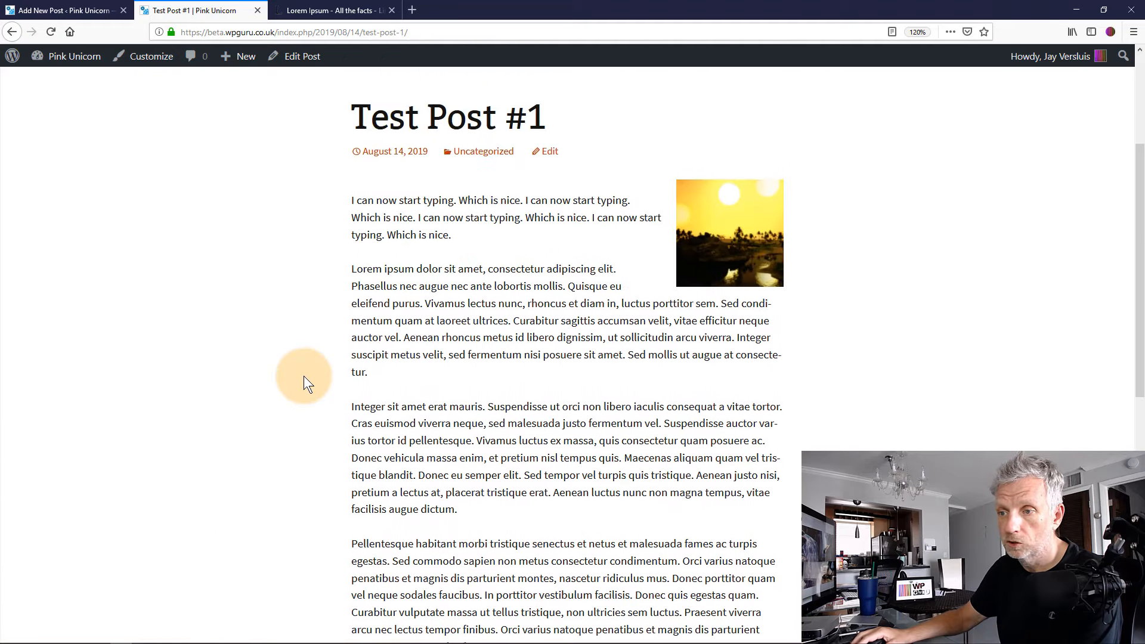